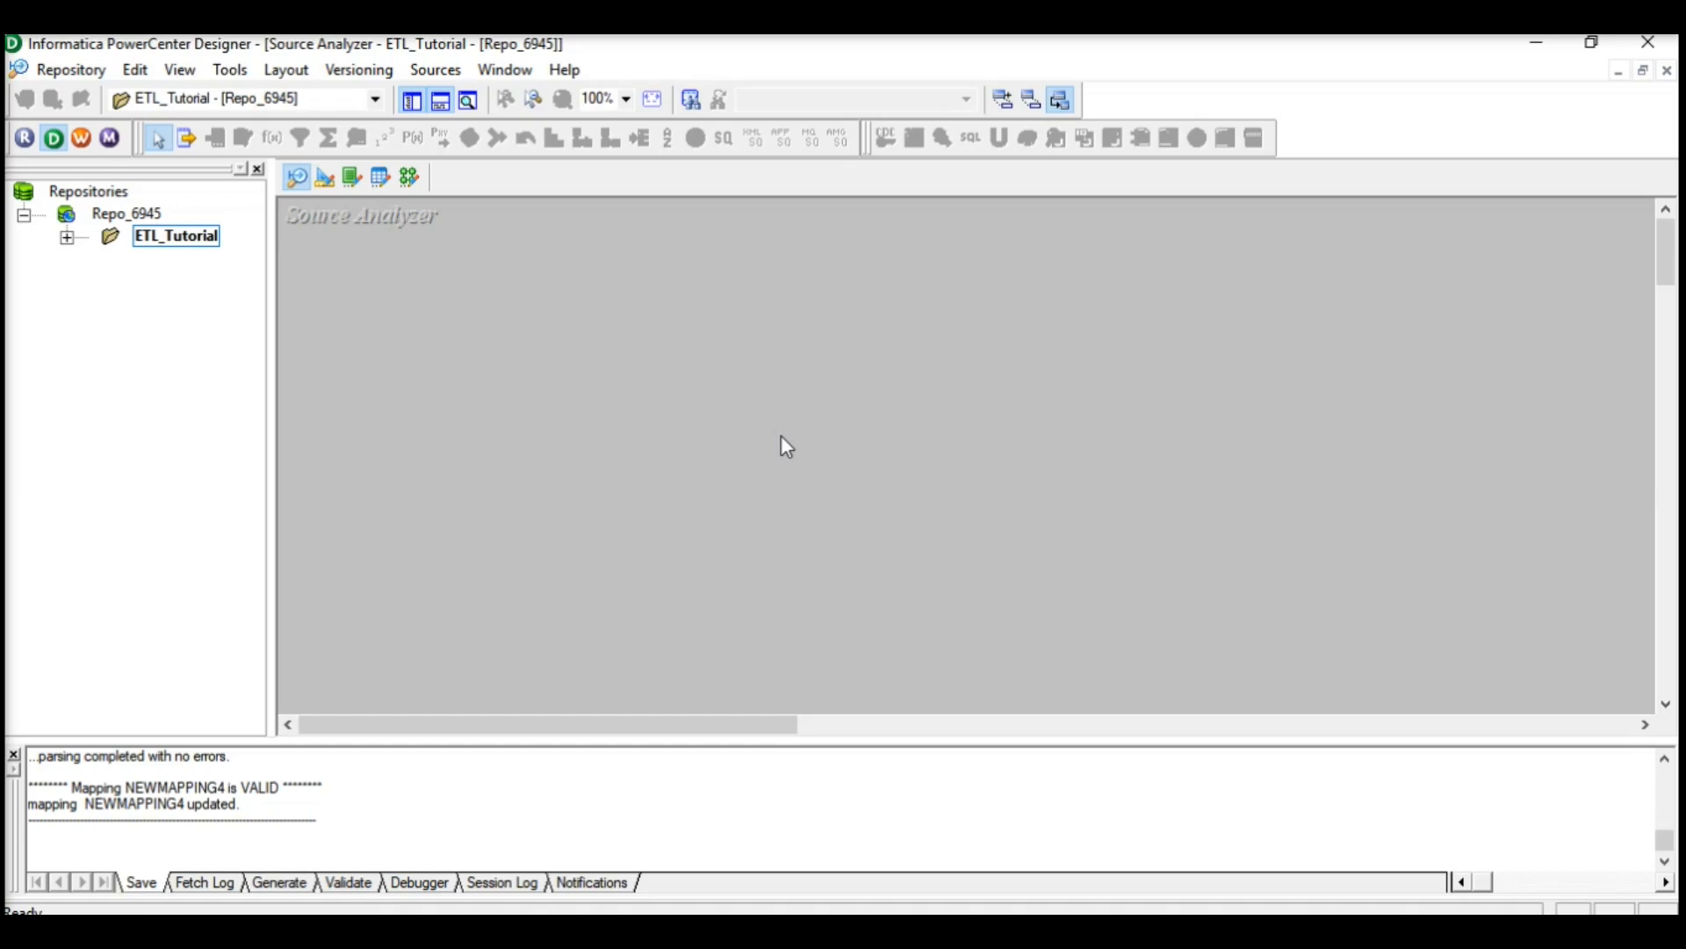
# Switch to the SrcFiles folder in File Explorer and examine the header and data rows of firstnames1.dic
pyautogui.moveTo(770, 910)
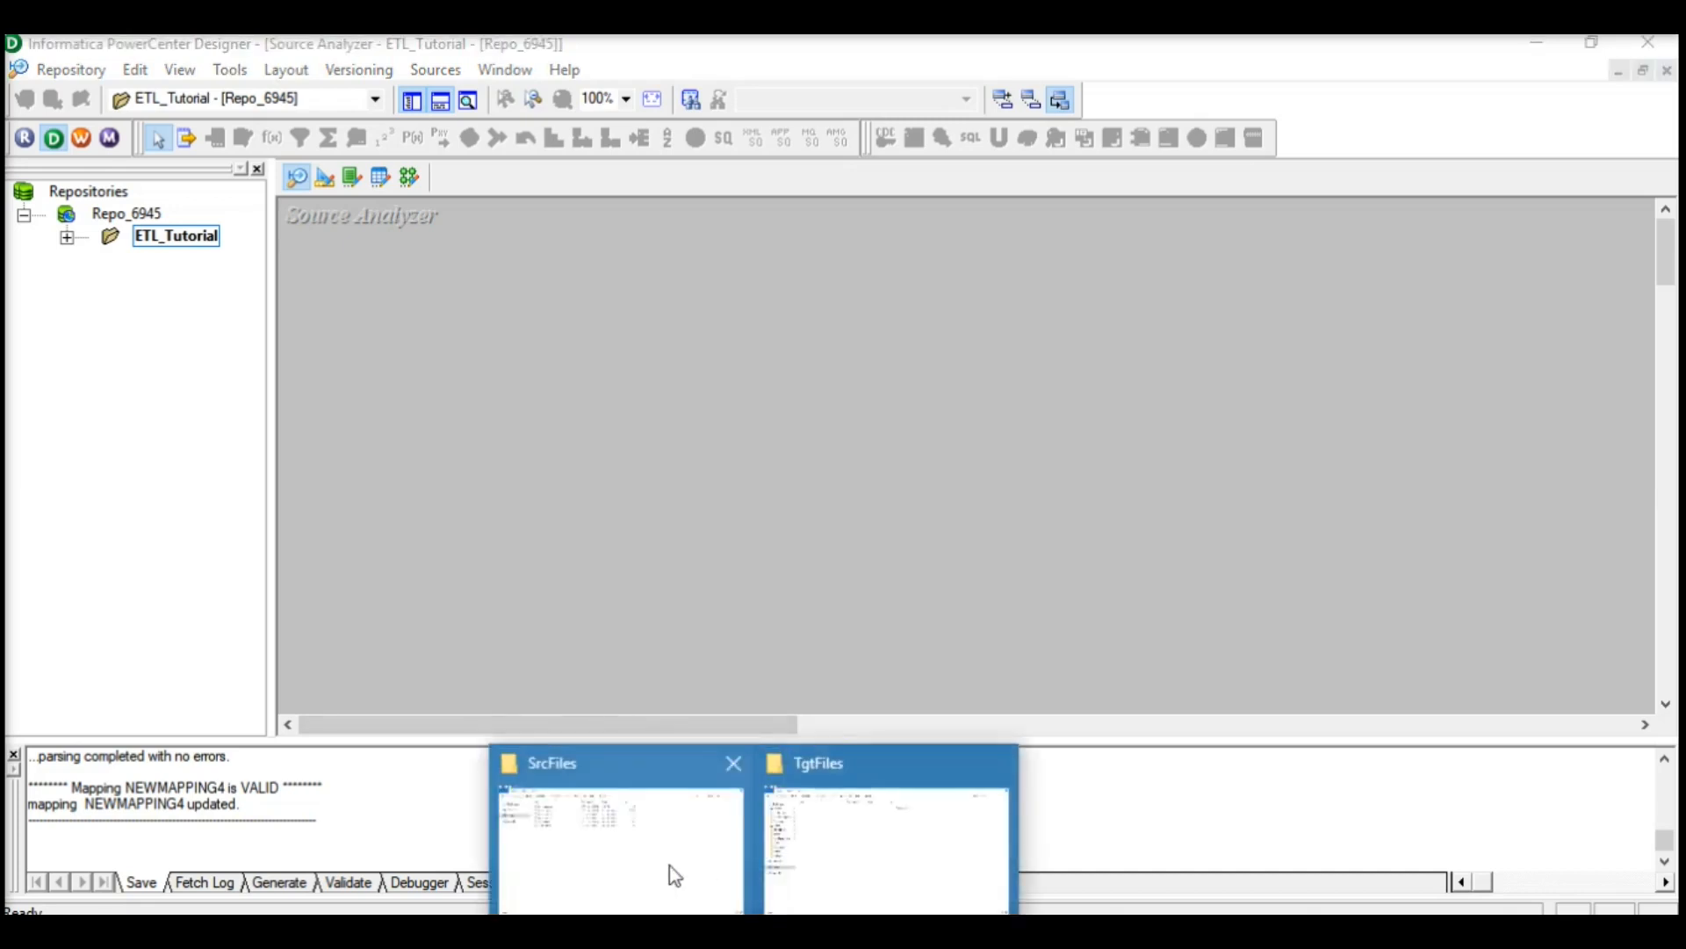
pyautogui.click(670, 873)
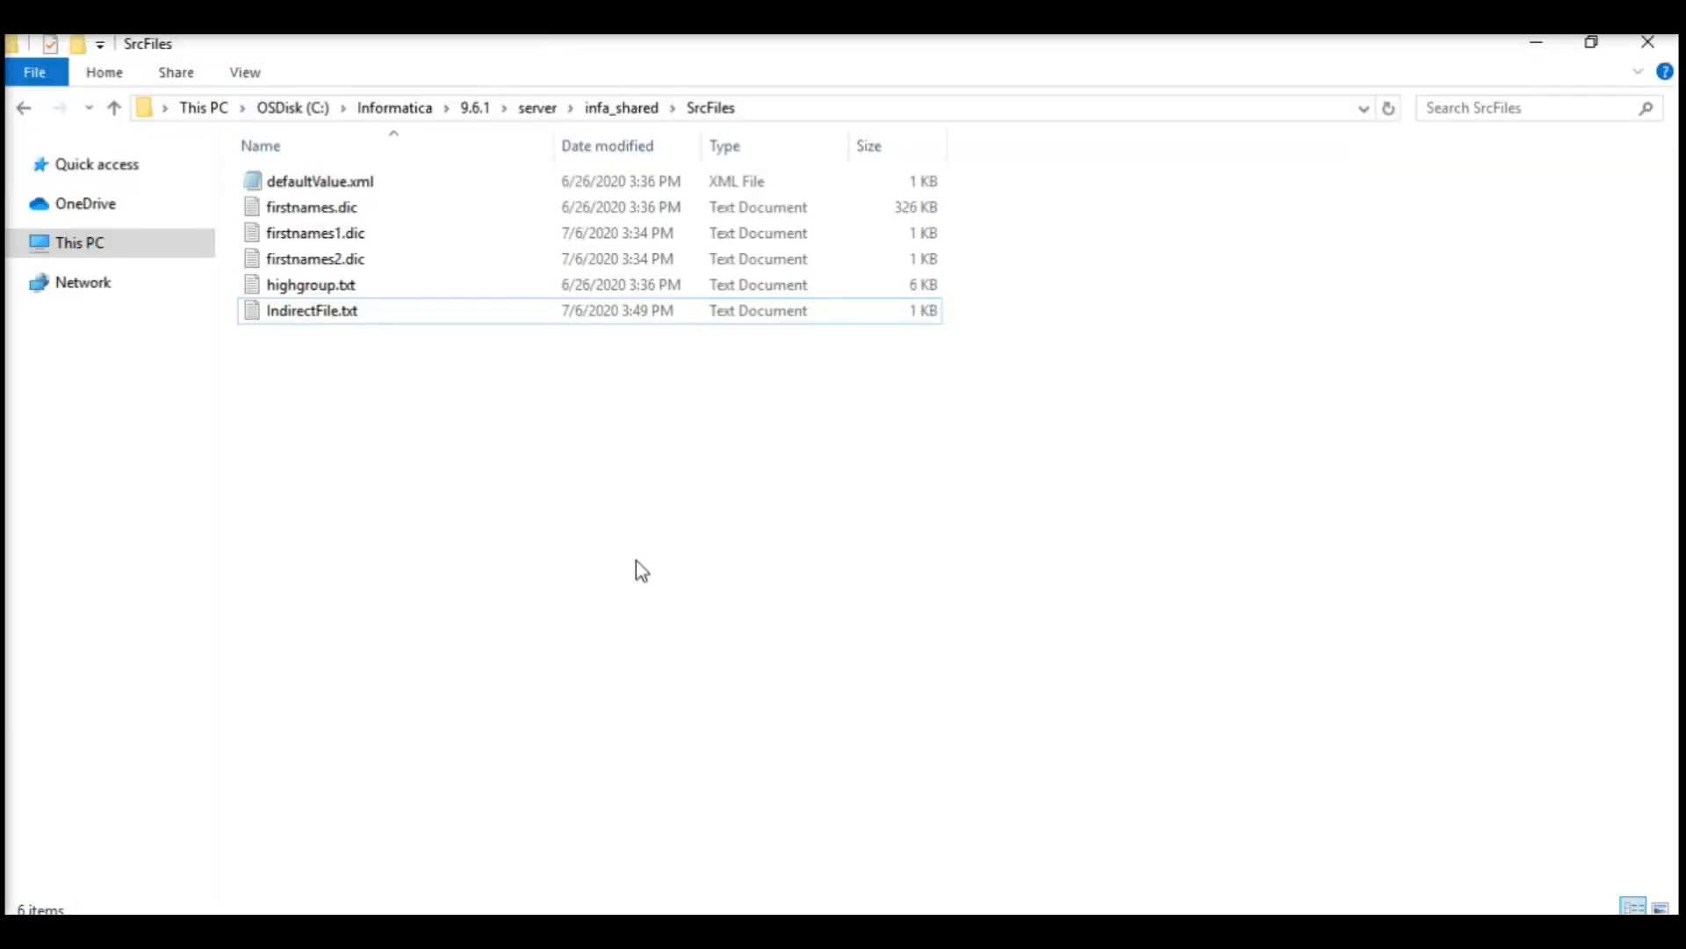
pyautogui.doubleClick(342, 233)
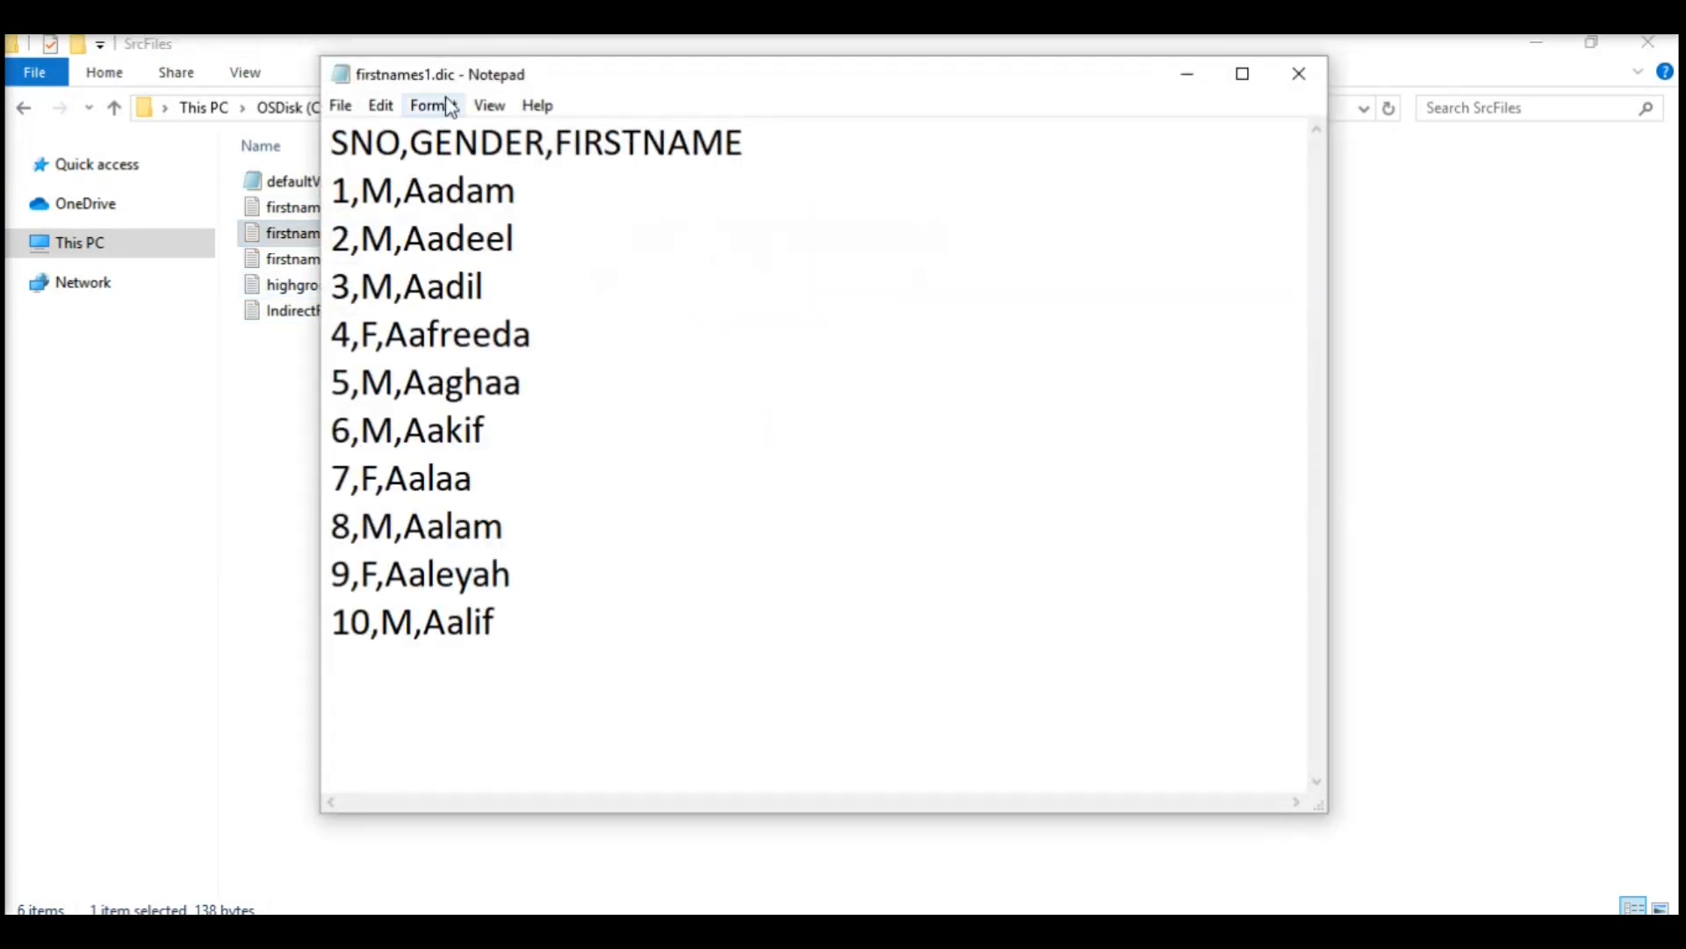
pyautogui.moveTo(772, 155); pyautogui.dragTo(339, 138)
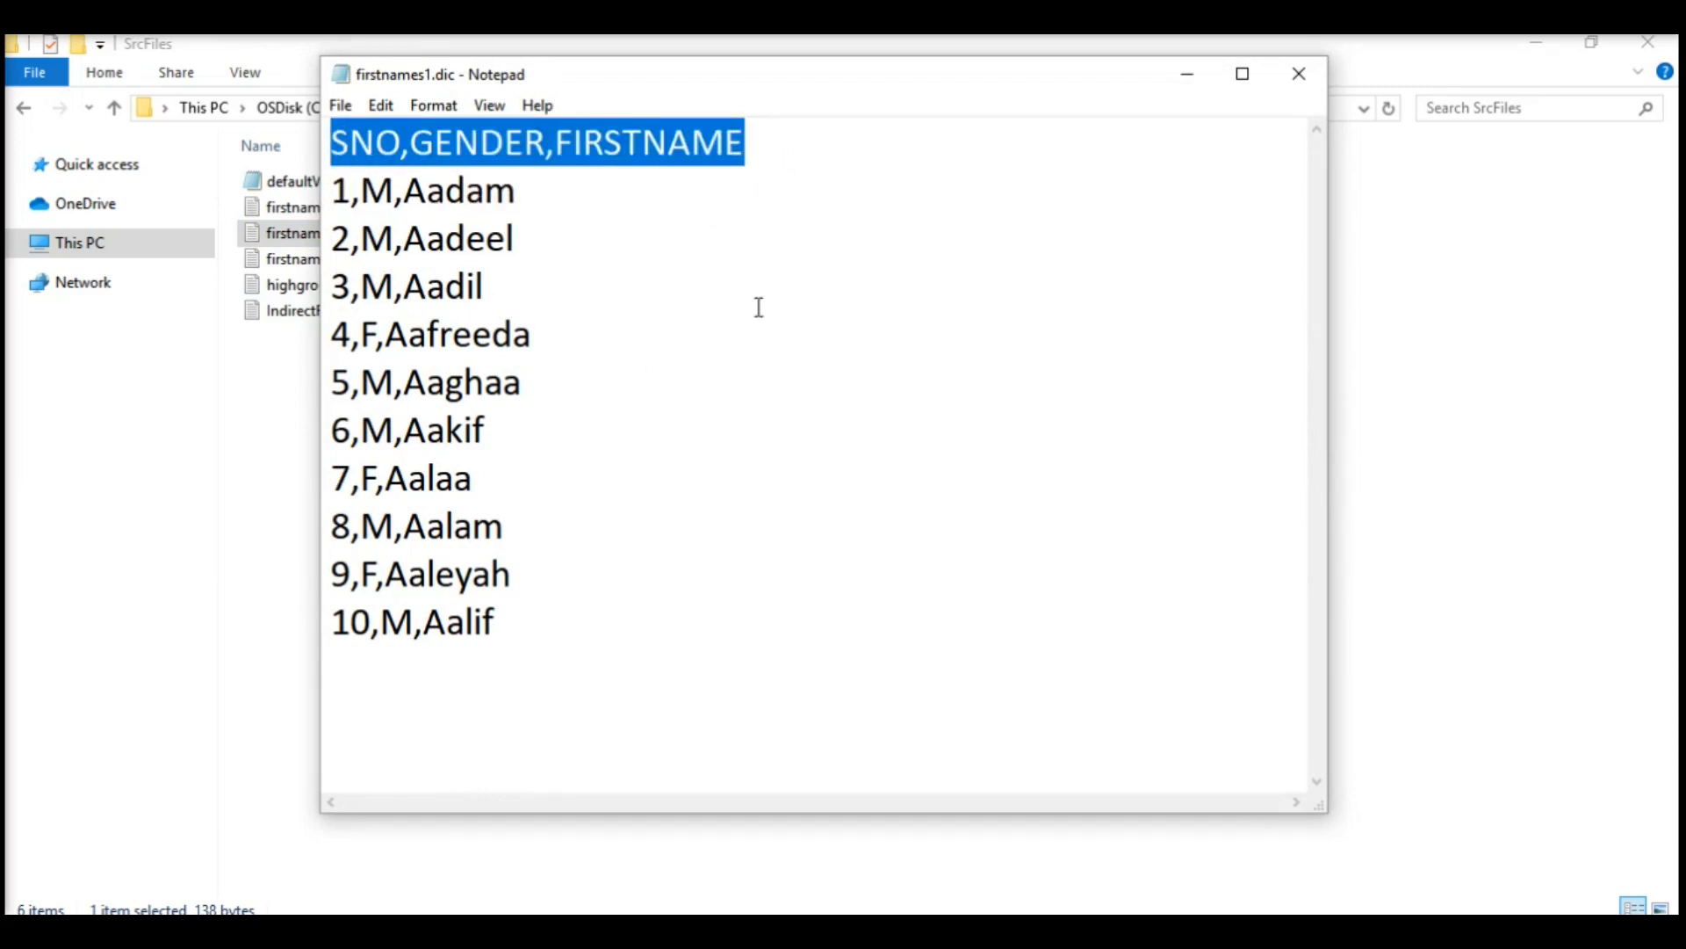
pyautogui.moveTo(498, 629); pyautogui.dragTo(283, 189)
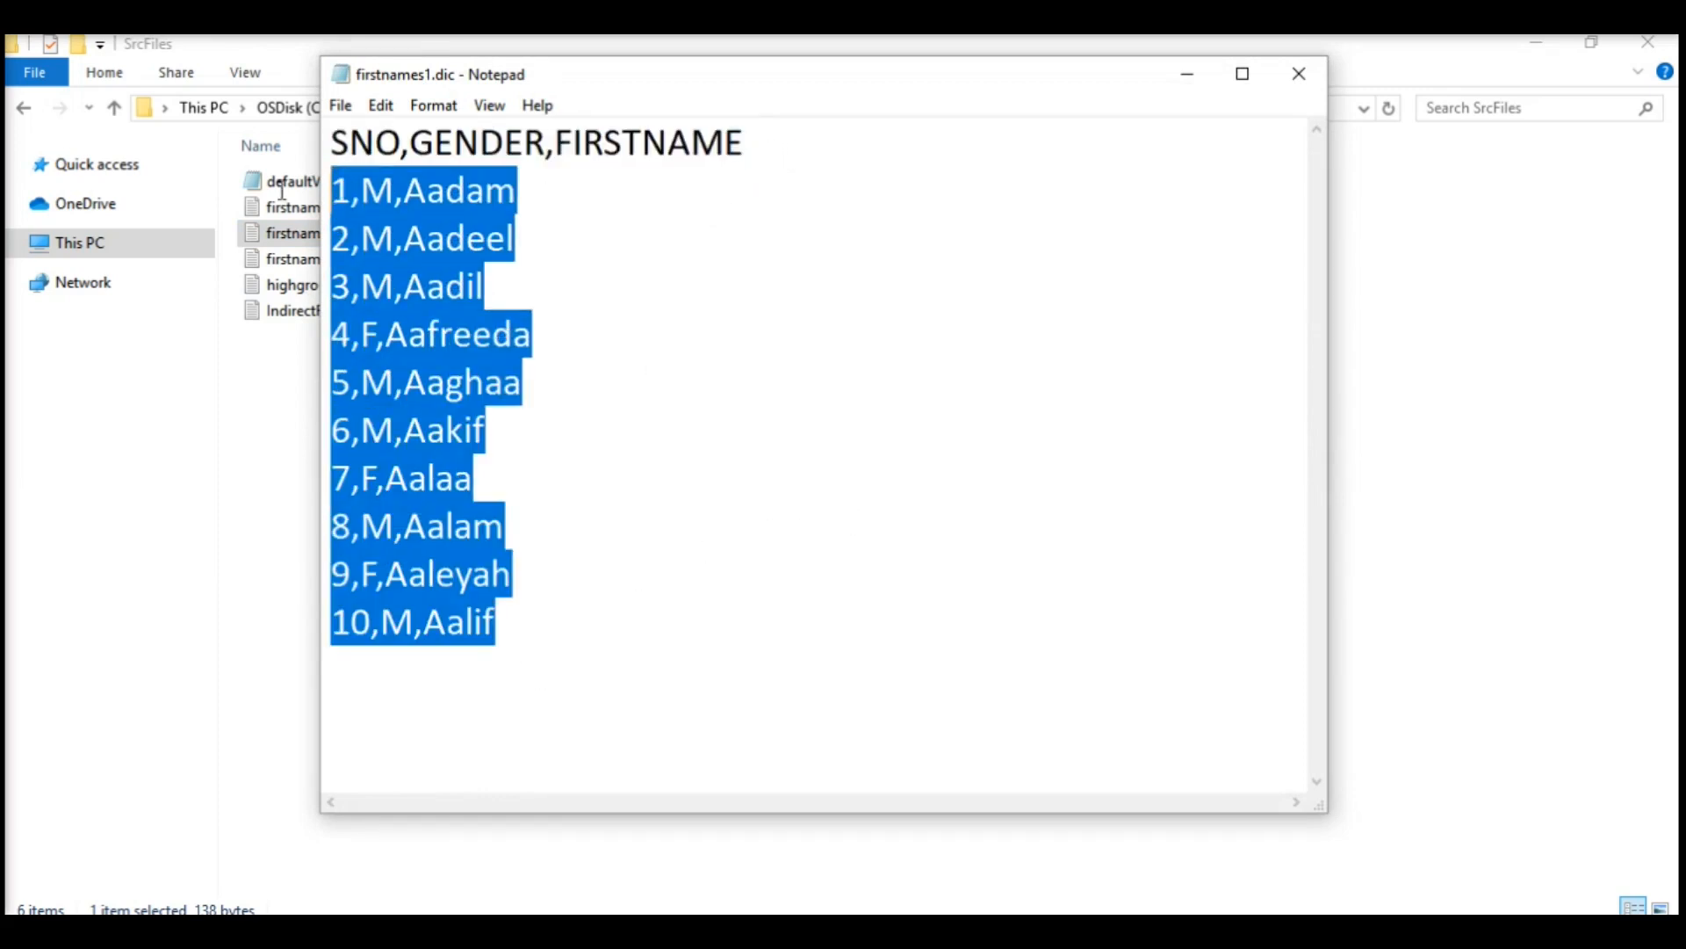
pyautogui.click(1299, 73)
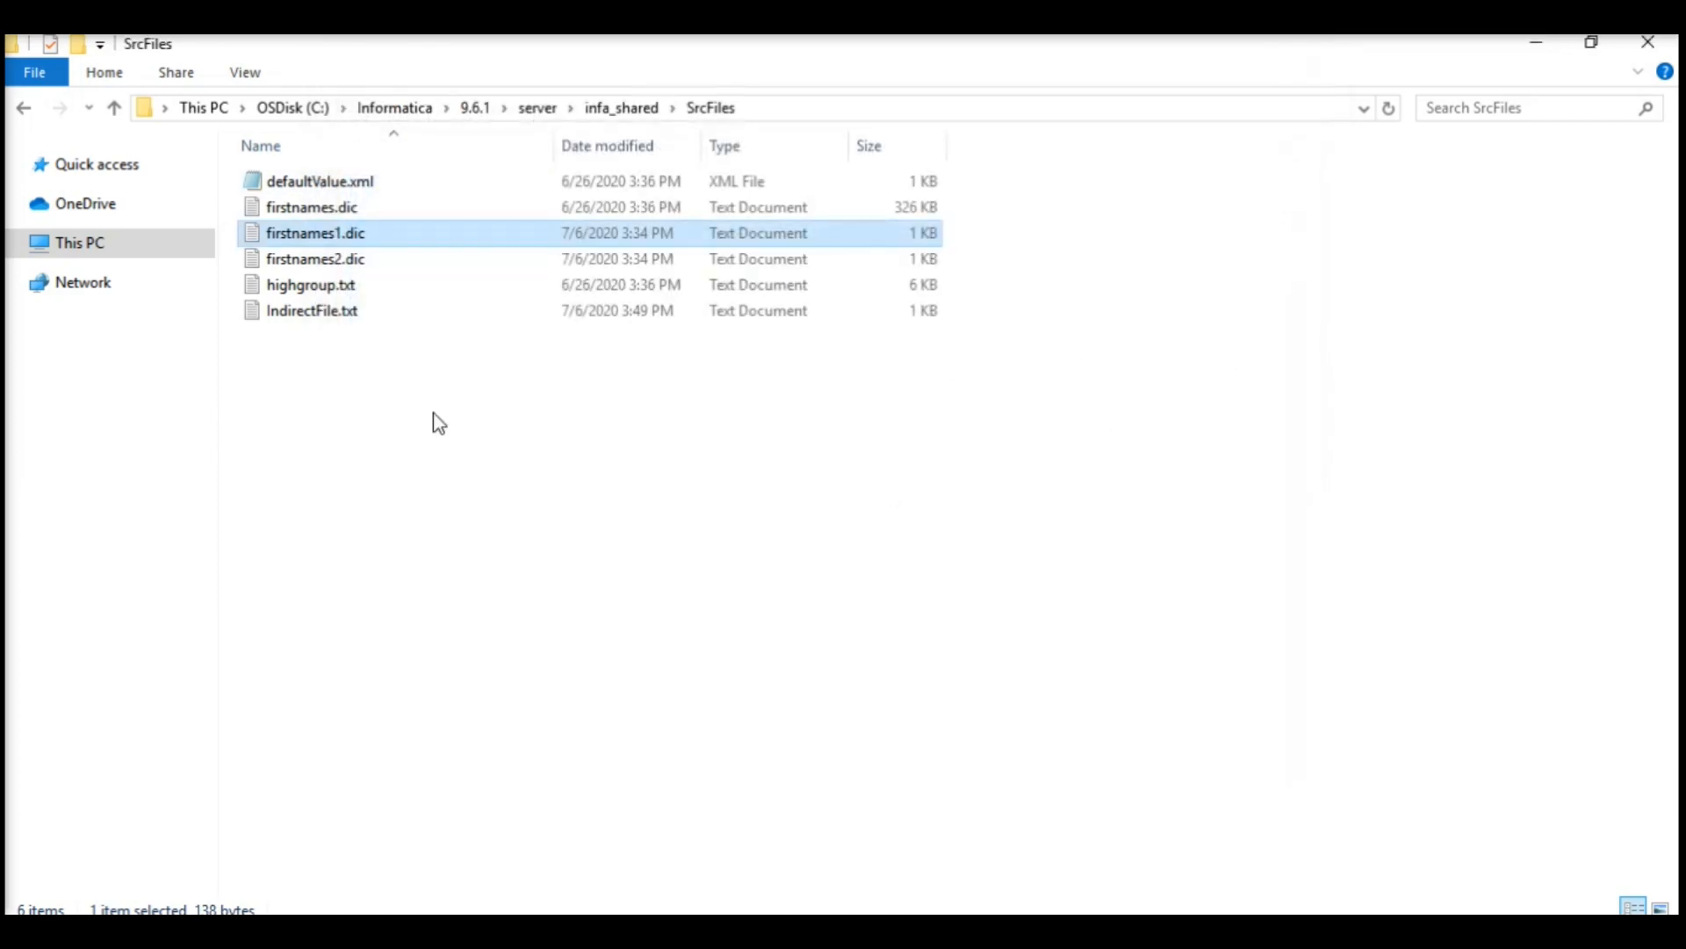
# Examine the header and data rows of firstnames2.dic, and select it together with firstnames1.dic in the folder
pyautogui.doubleClick(379, 259)
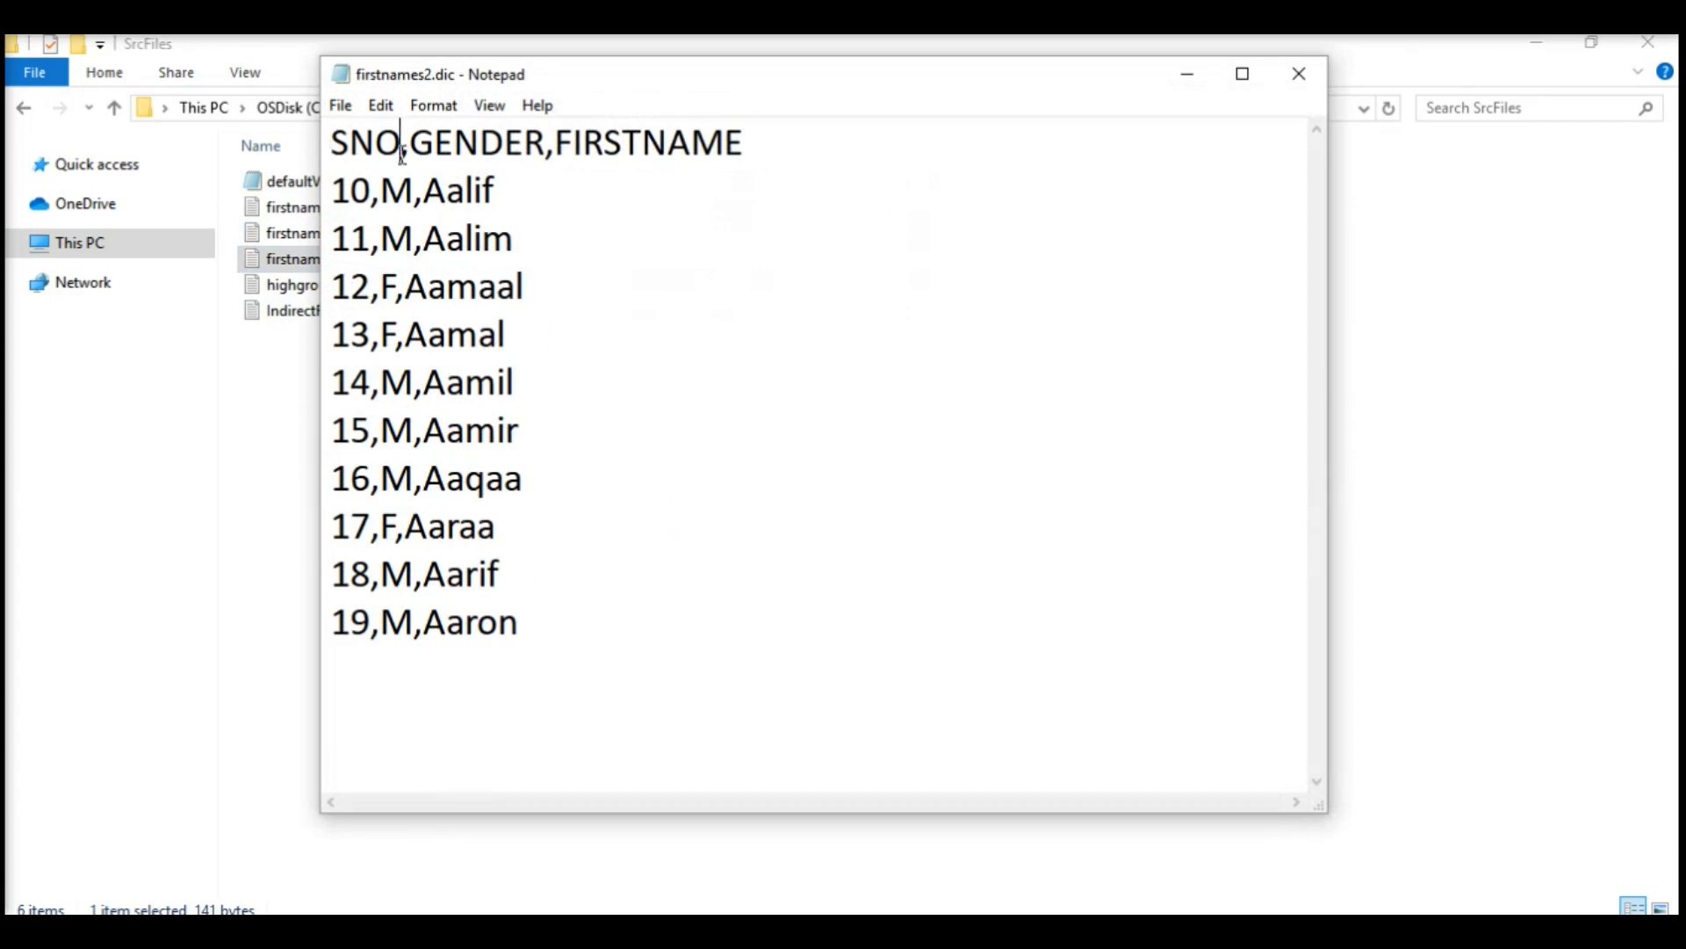
pyautogui.moveTo(401, 147); pyautogui.dragTo(318, 151)
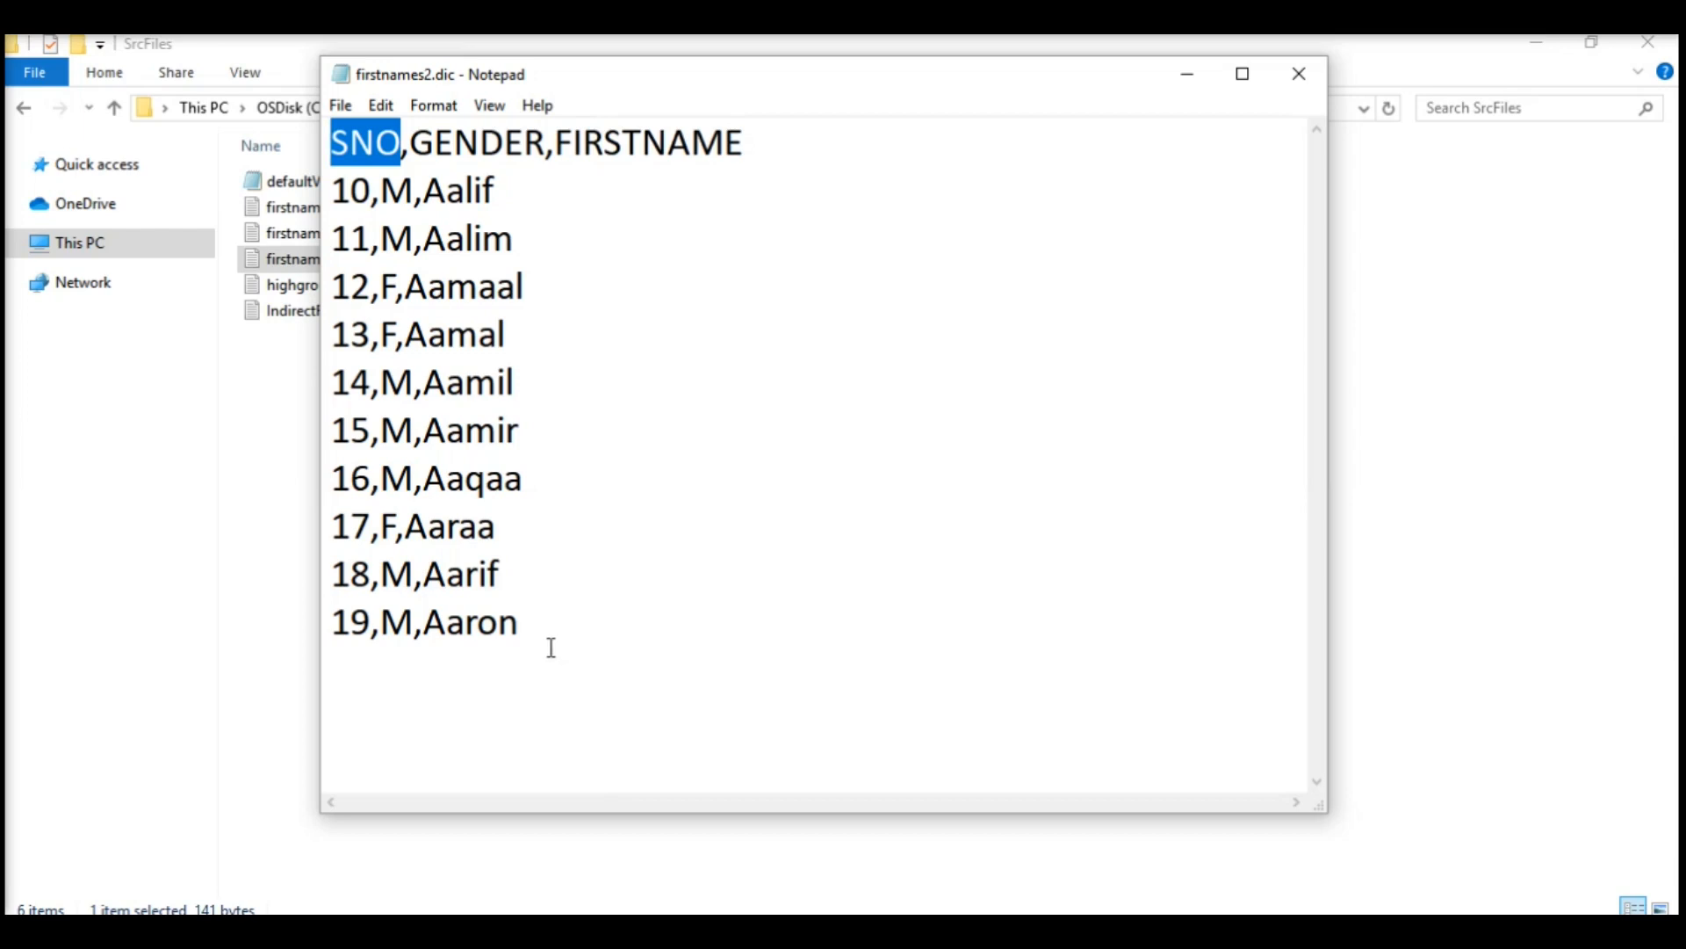
pyautogui.moveTo(518, 622); pyautogui.dragTo(250, 200)
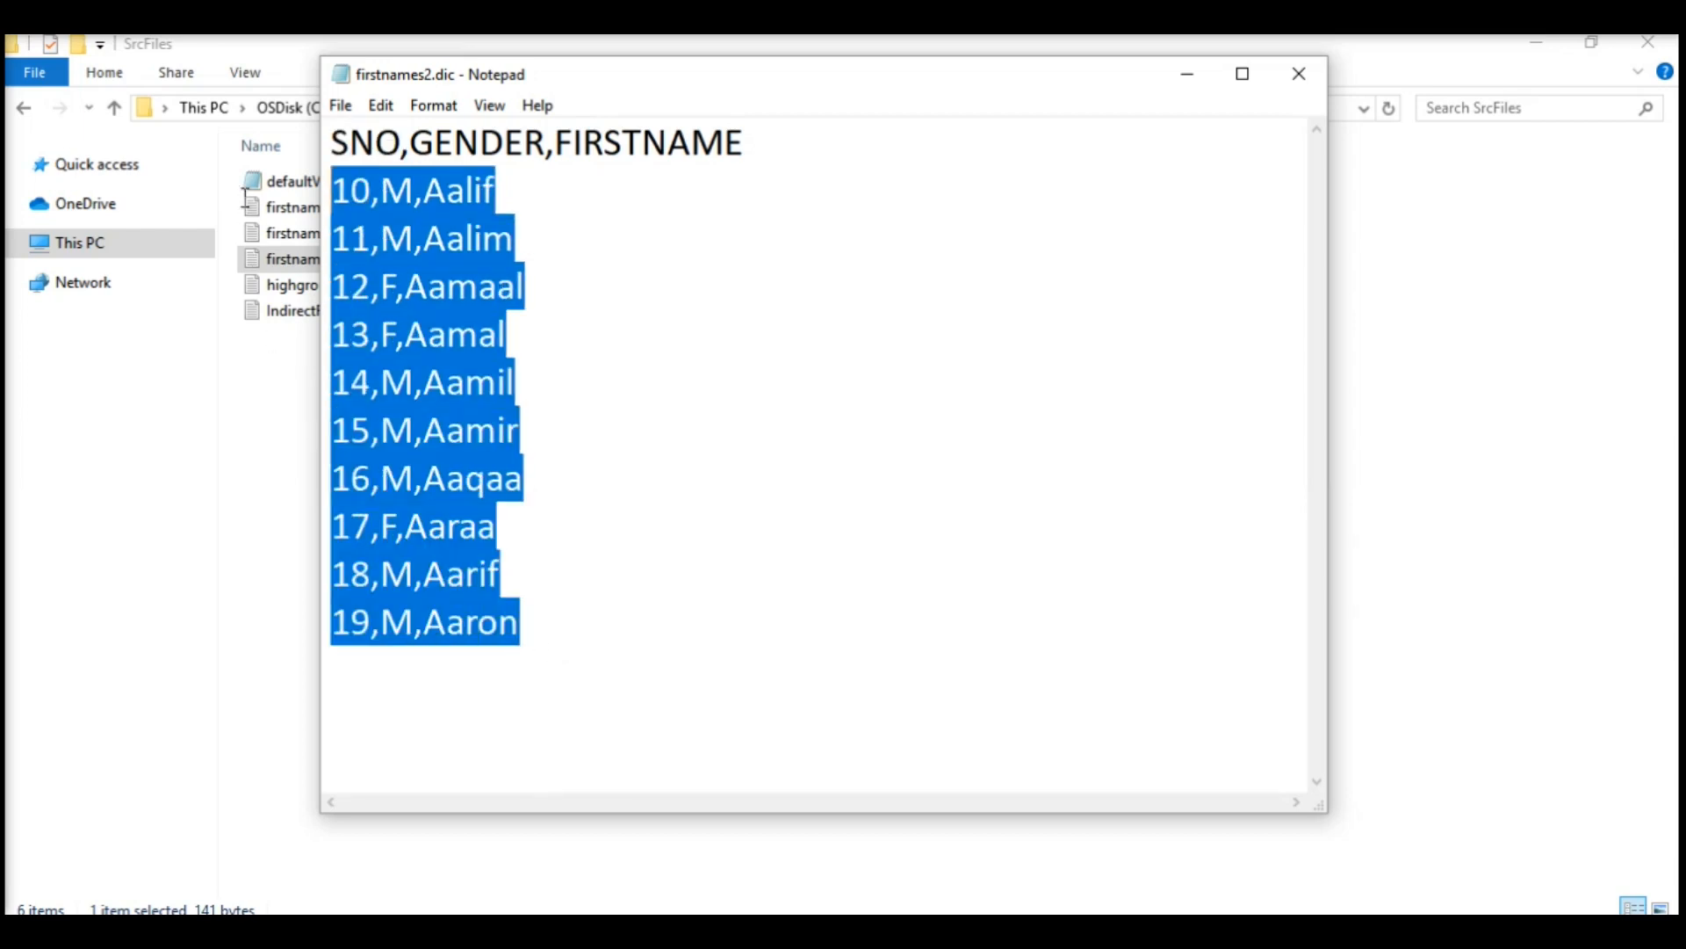
pyautogui.click(1299, 73)
pyautogui.keyDown('ctrl'); pyautogui.click(369, 234); pyautogui.keyUp('ctrl')
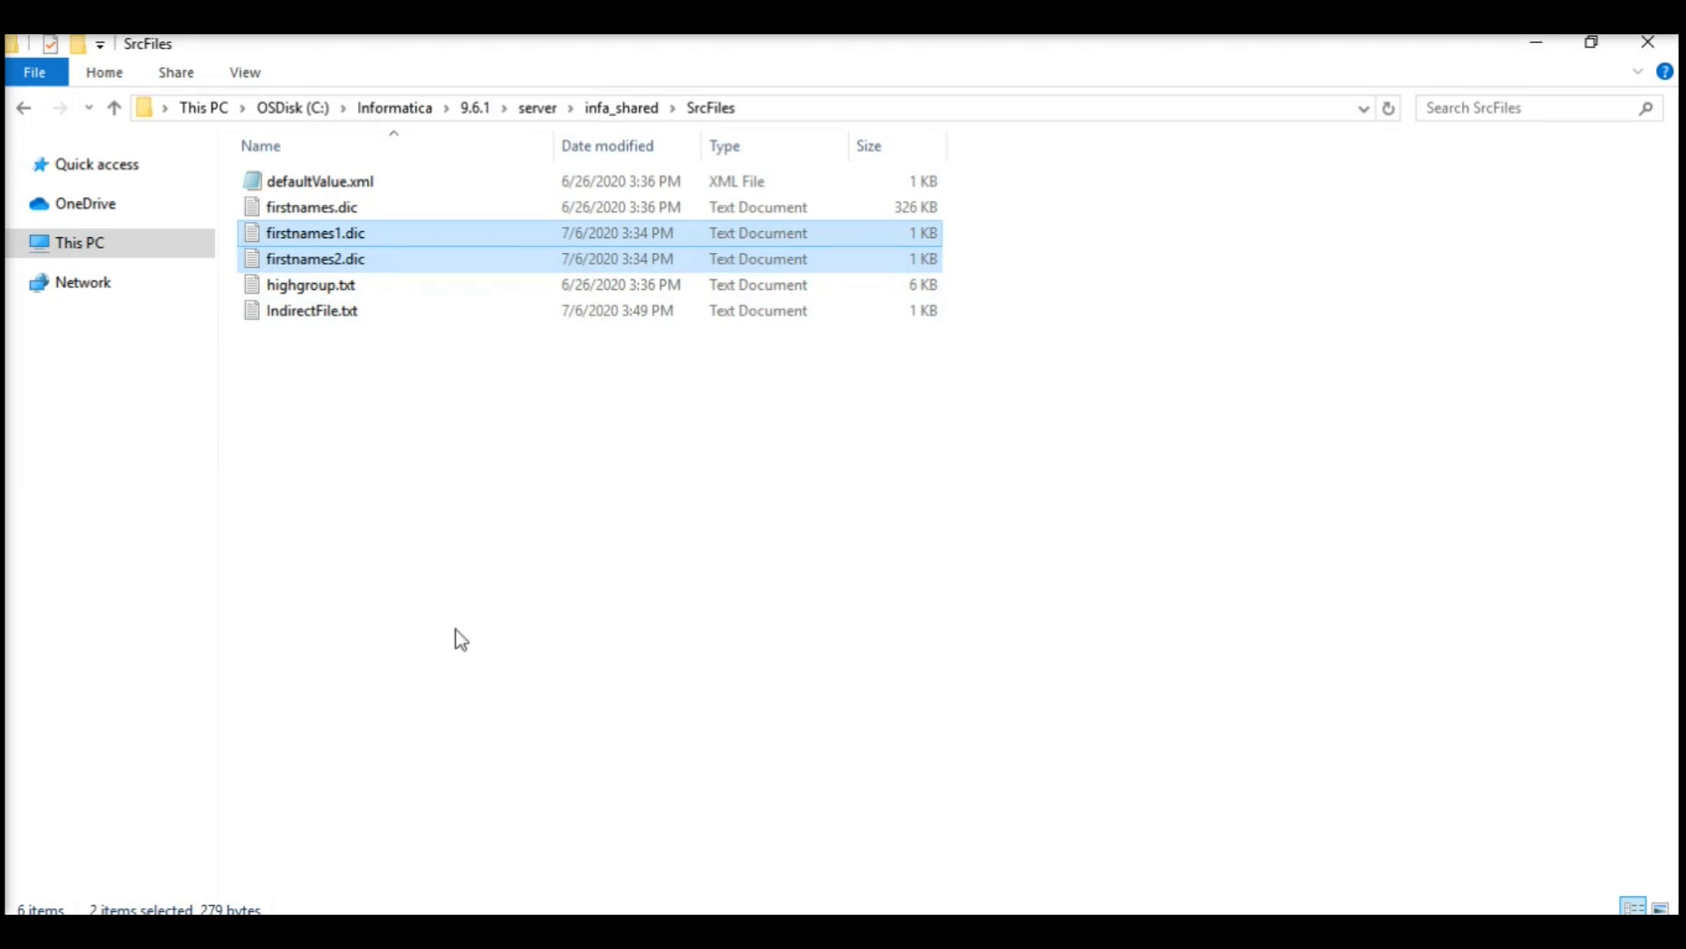
# Examine the source file paths listed in IndirectFile.txt in a maximized window, and close the file
pyautogui.doubleClick(318, 316)
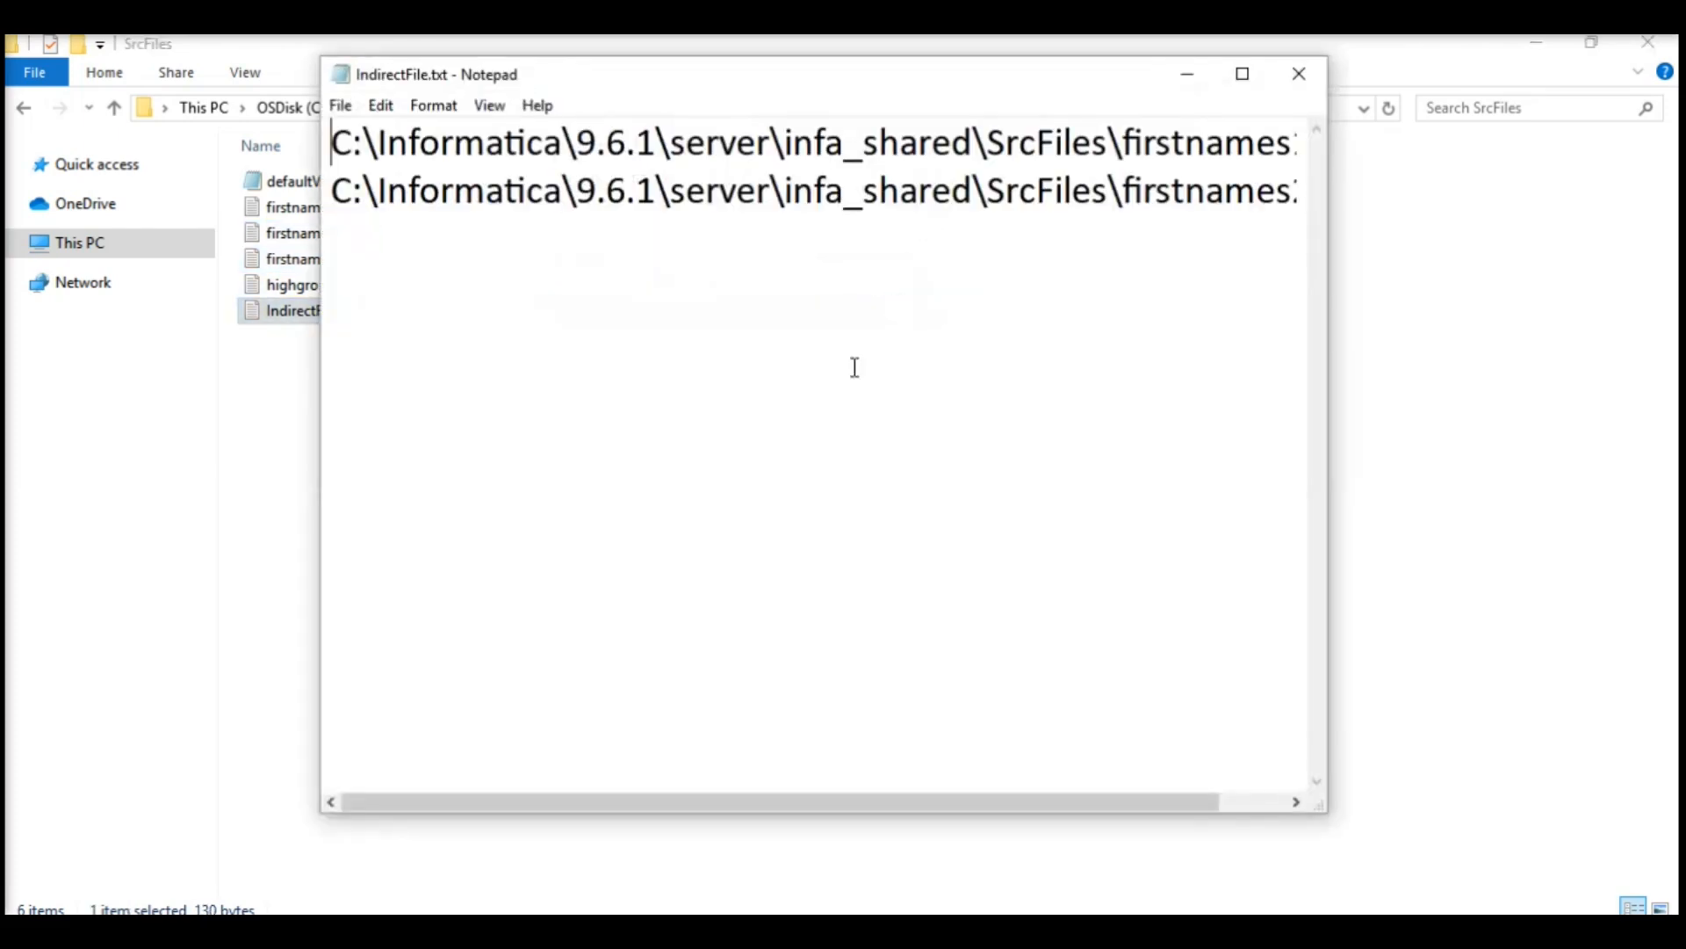
pyautogui.click(1245, 80)
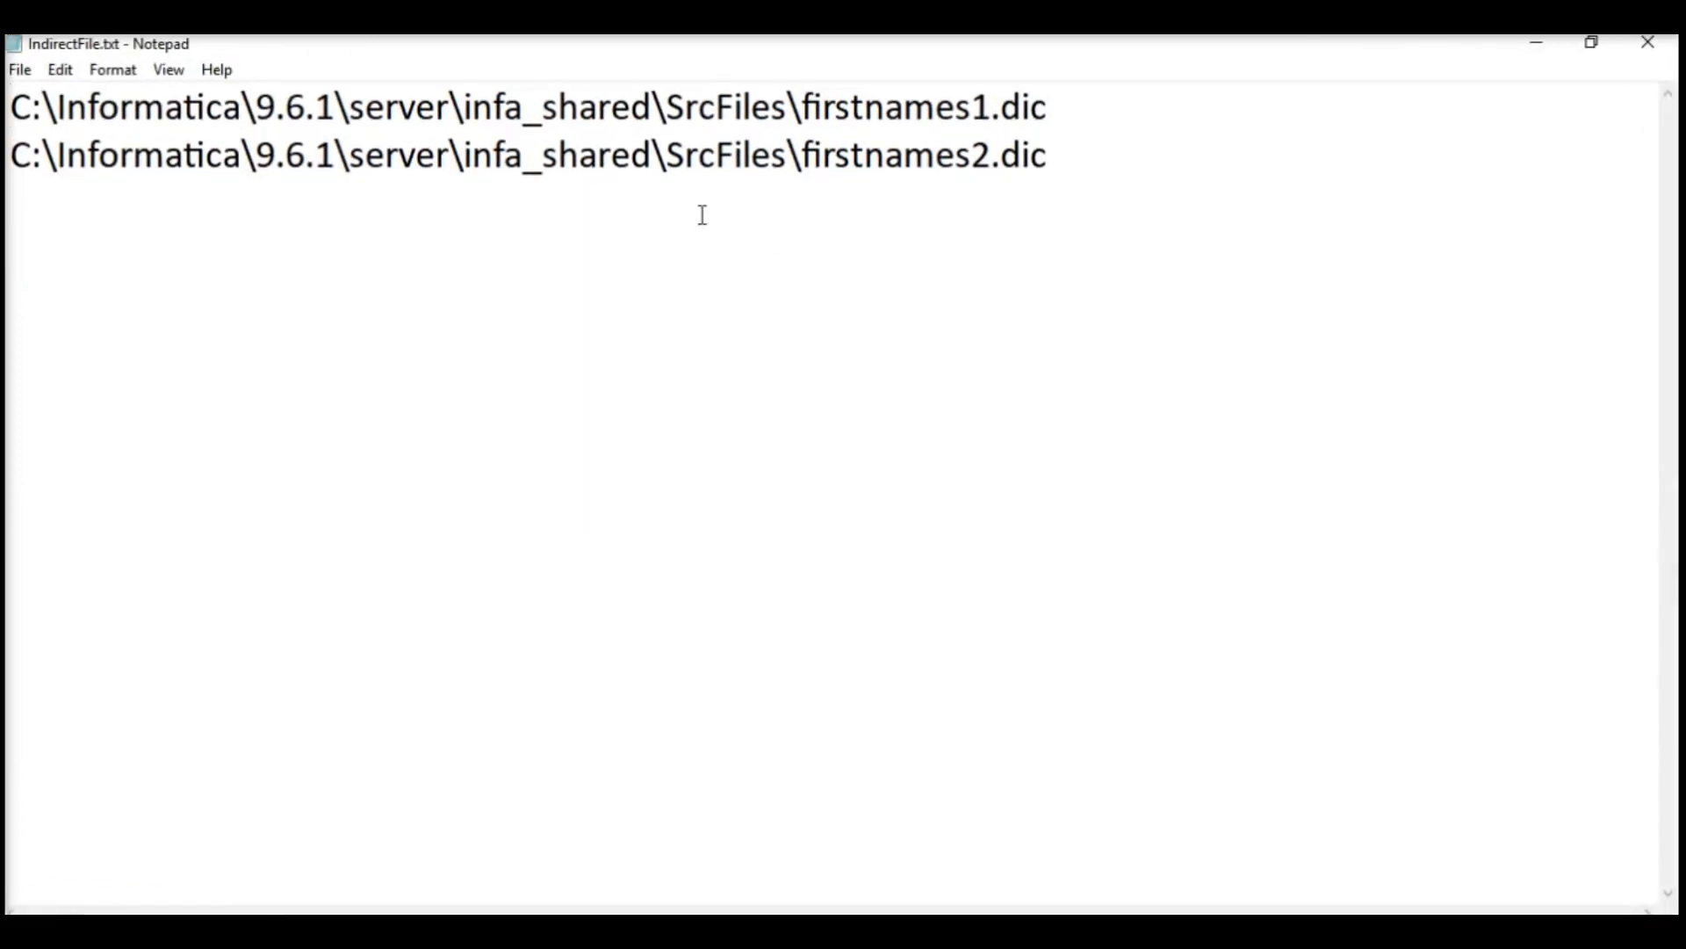
pyautogui.moveTo(21, 117); pyautogui.dragTo(1083, 82)
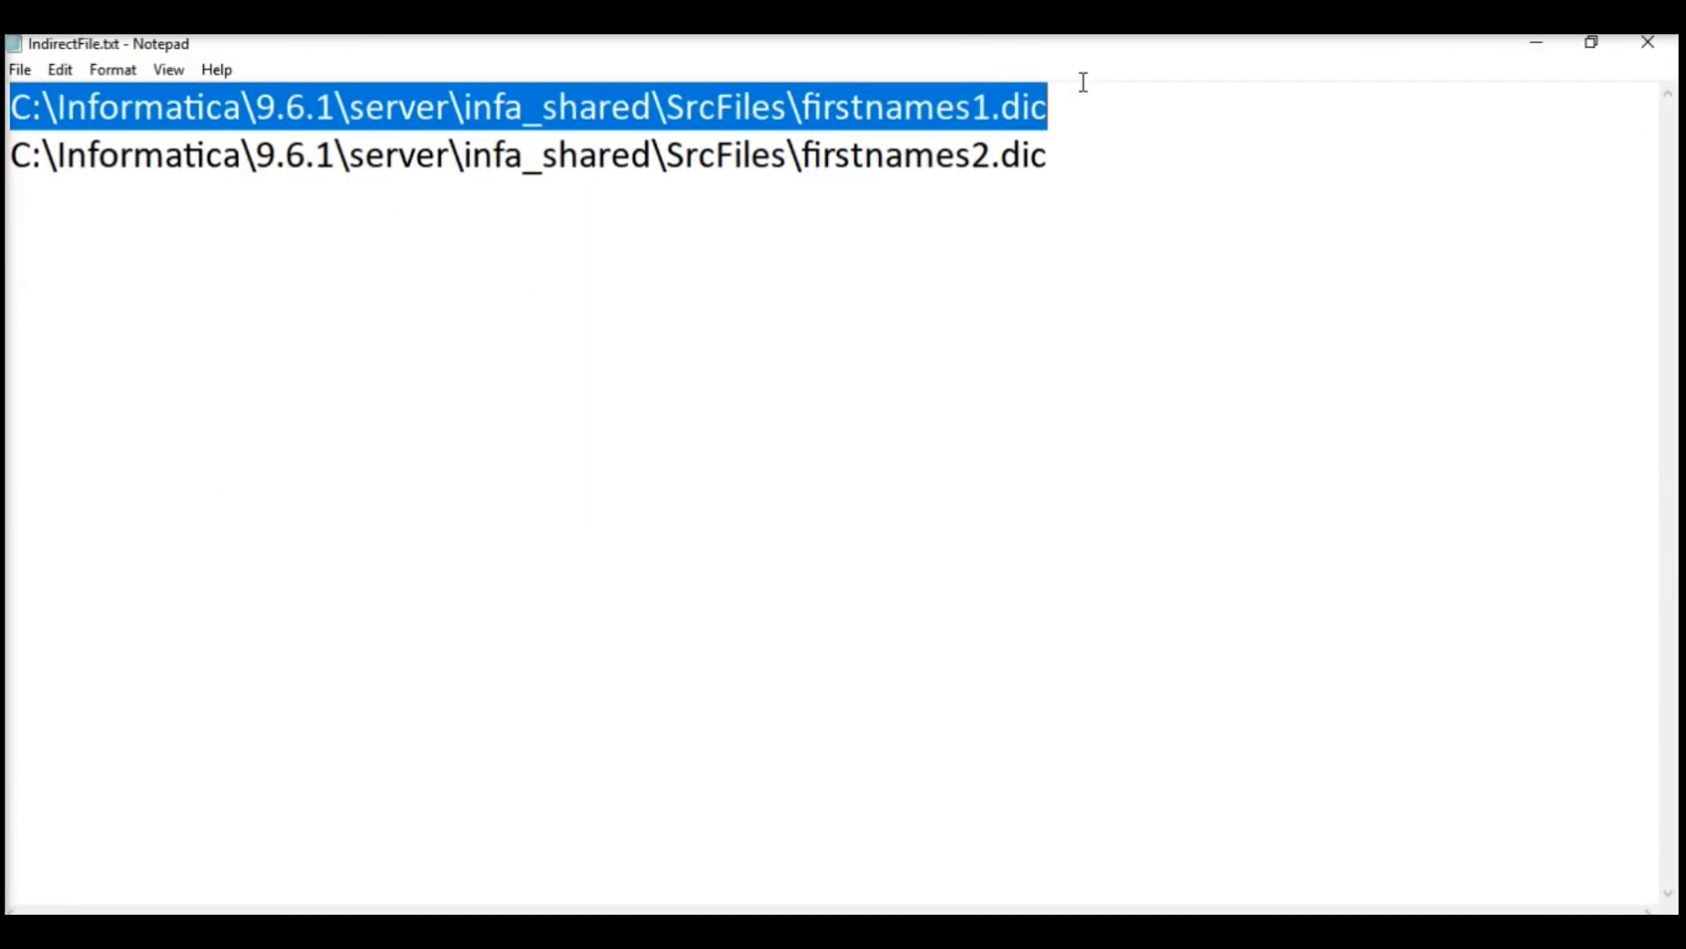
pyautogui.moveTo(808, 107); pyautogui.dragTo(9, 111)
pyautogui.moveTo(1067, 108); pyautogui.dragTo(816, 112)
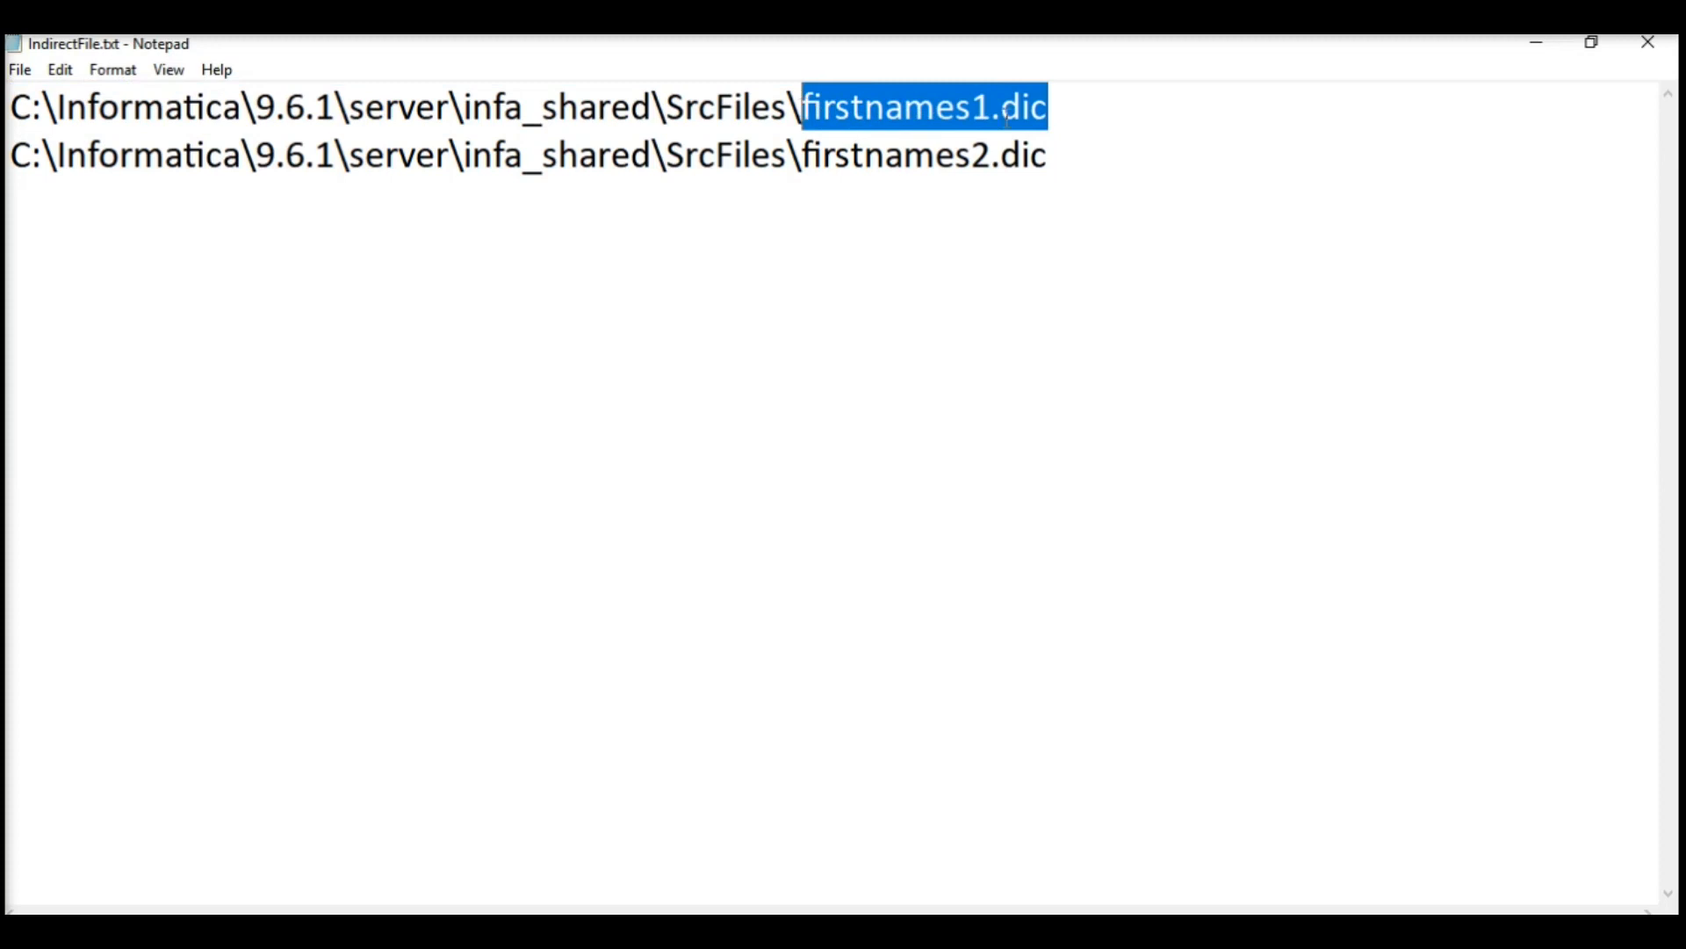
pyautogui.moveTo(1089, 159); pyautogui.dragTo(8, 108)
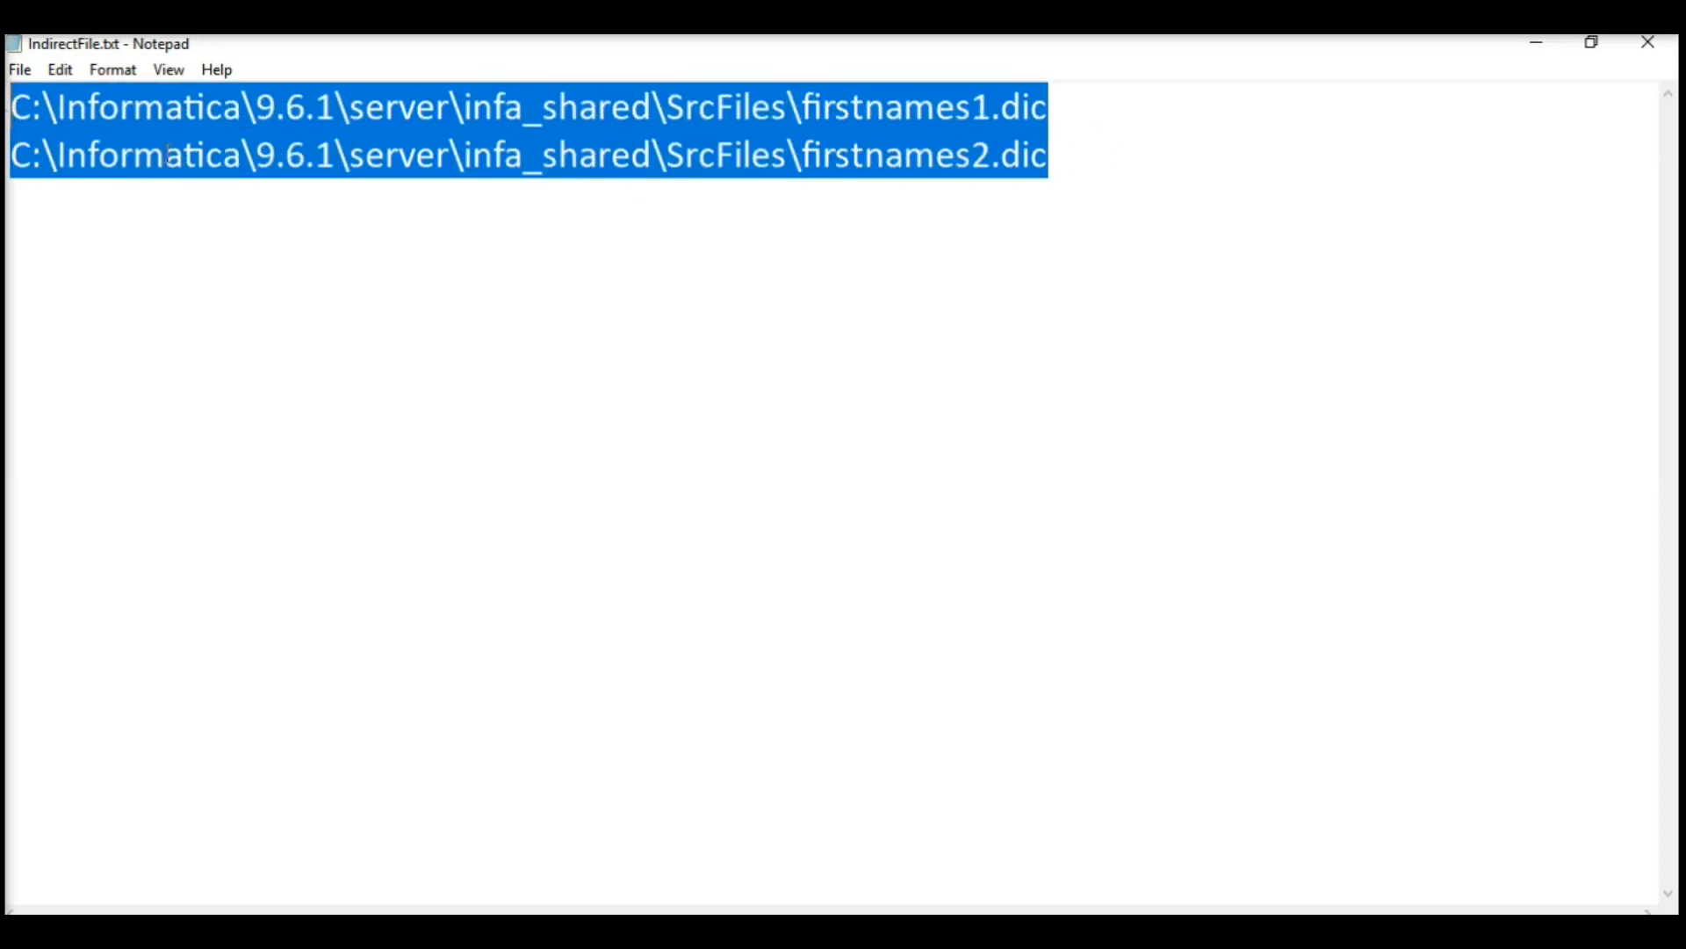
pyautogui.click(1648, 42)
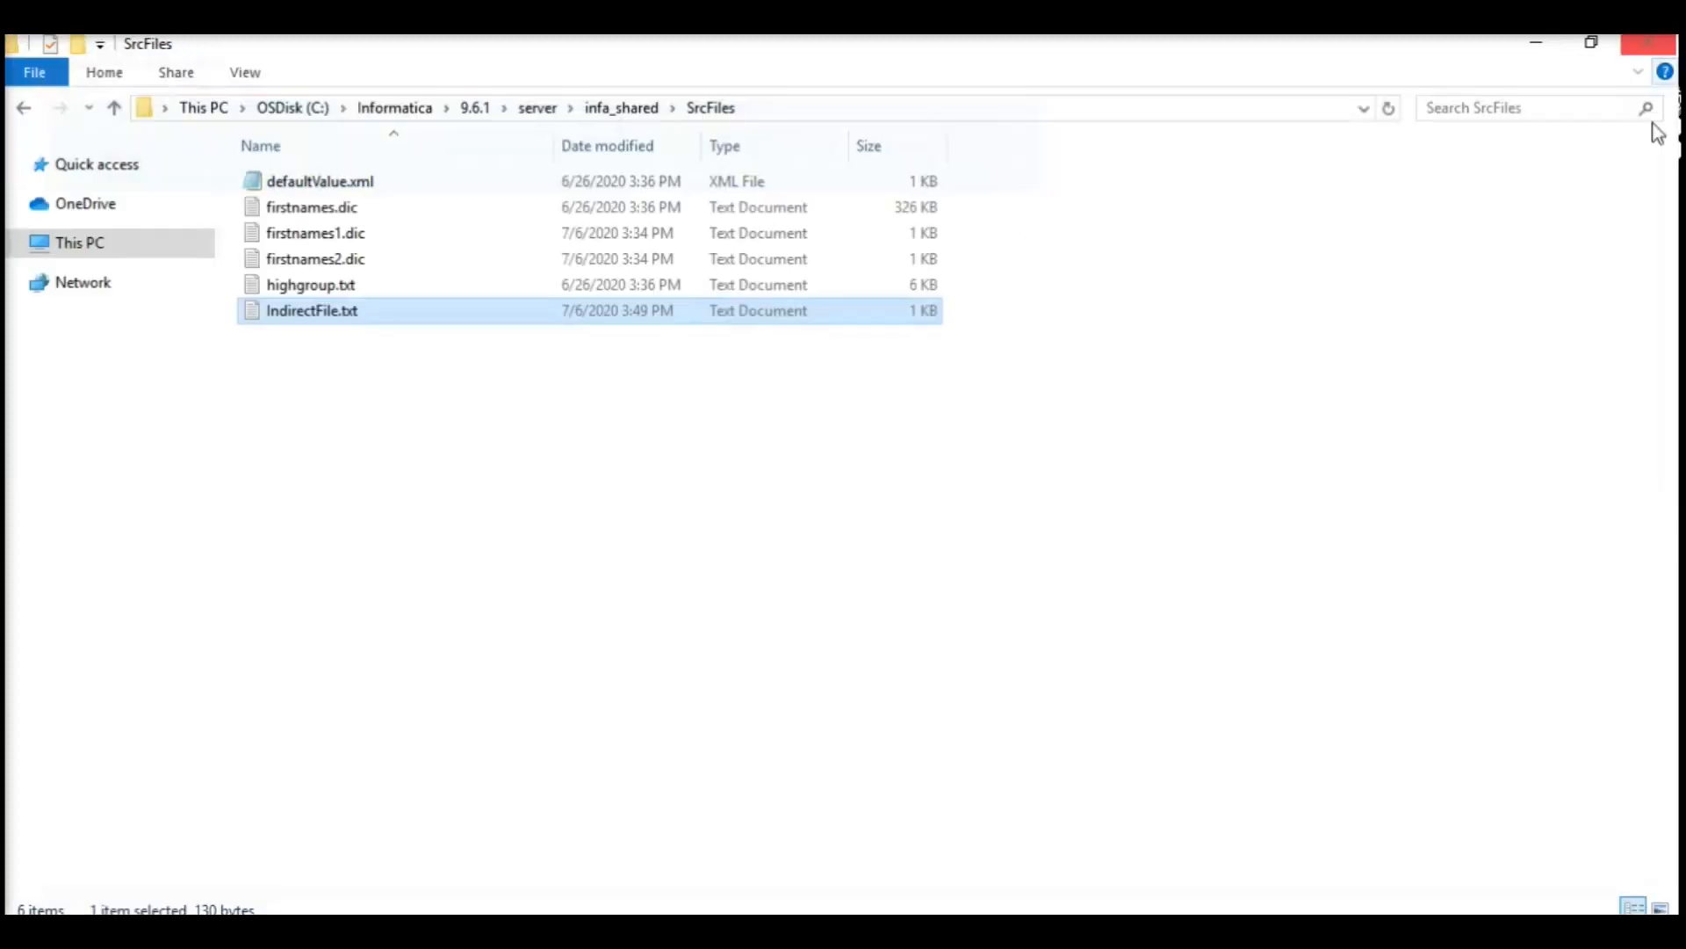
pyautogui.click(537, 521)
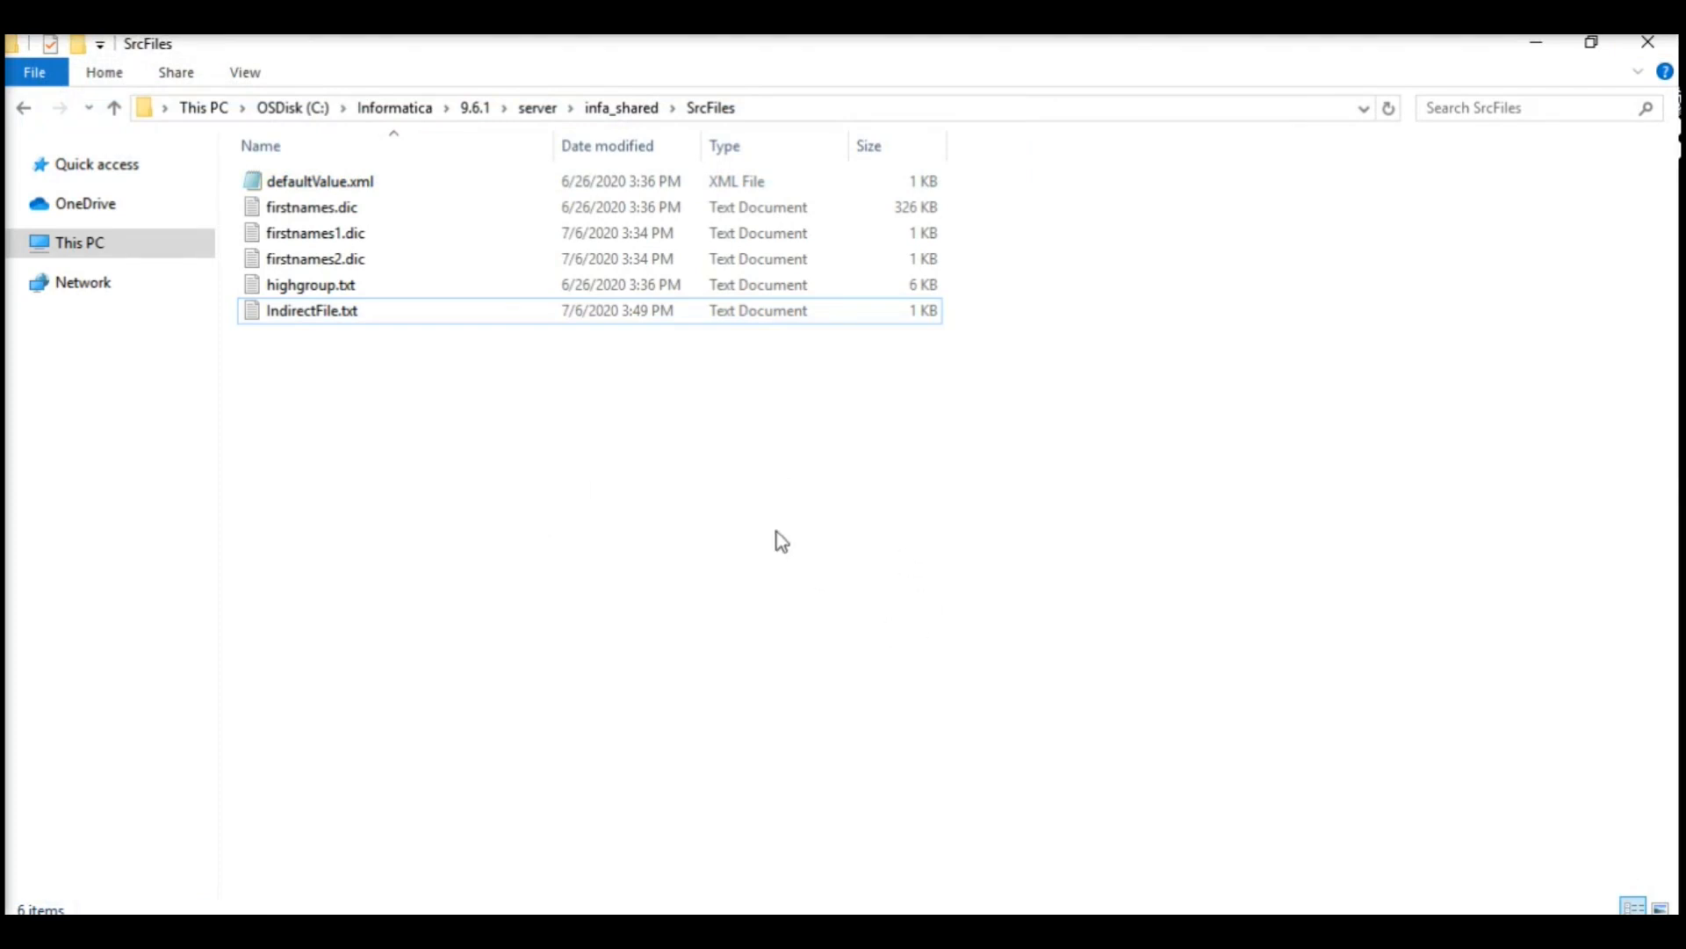
# Switch to Informatica PowerCenter Designer and create a Flat File source definition named src_indirect
pyautogui.click(763, 933)
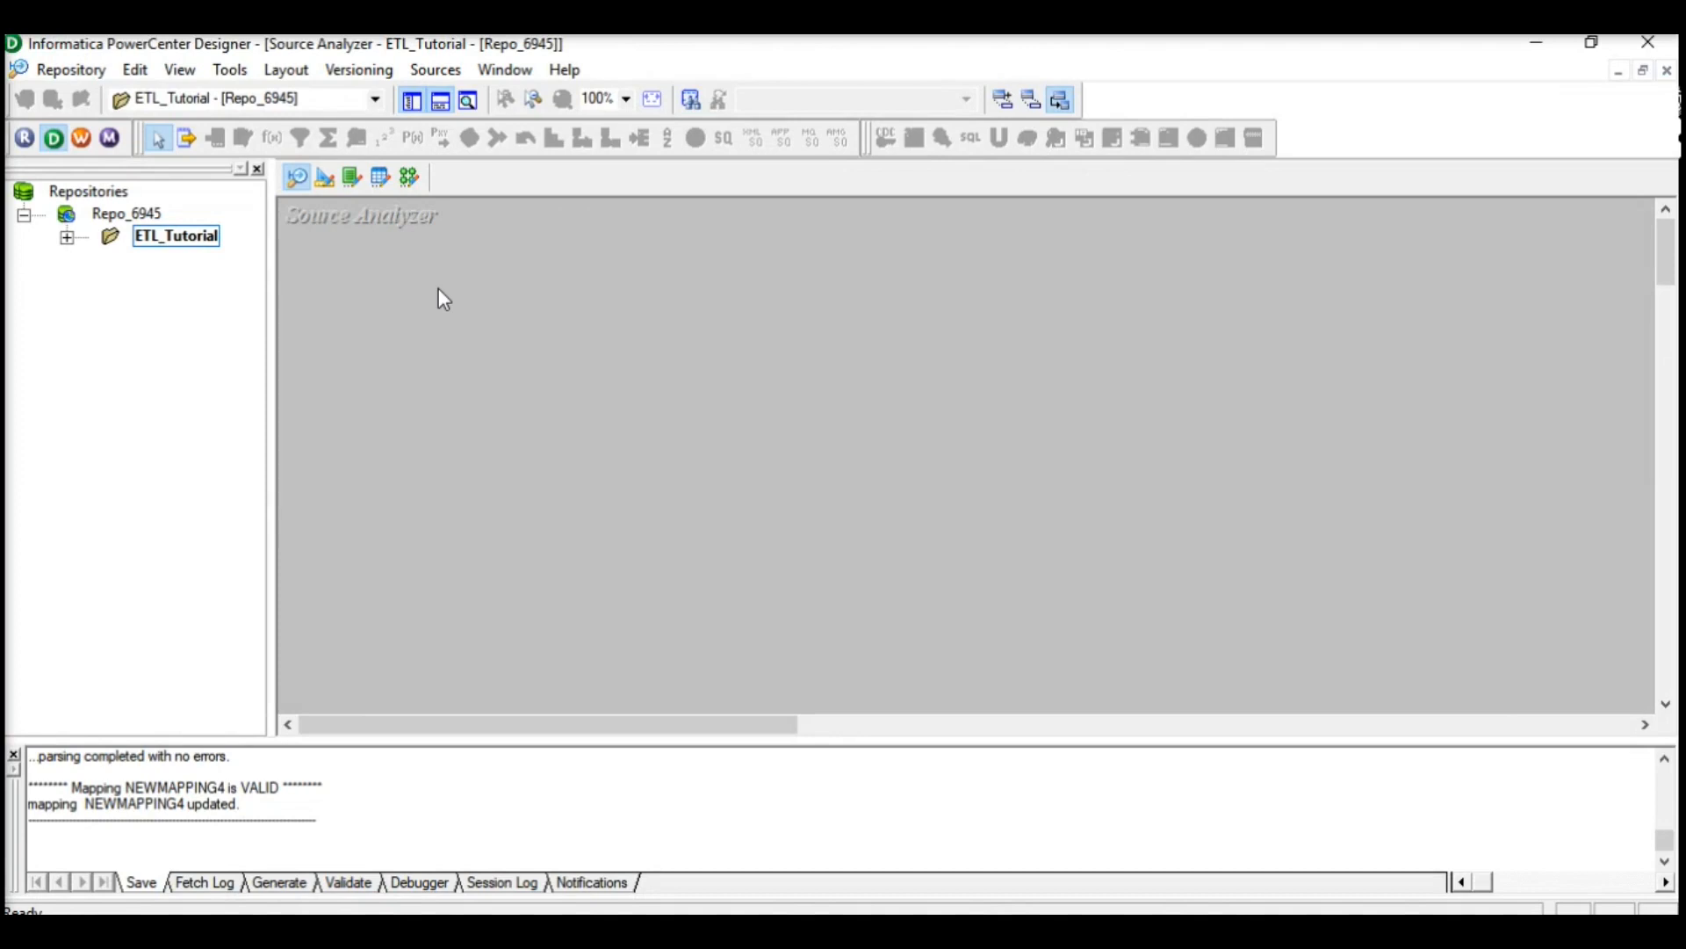
pyautogui.click(437, 71)
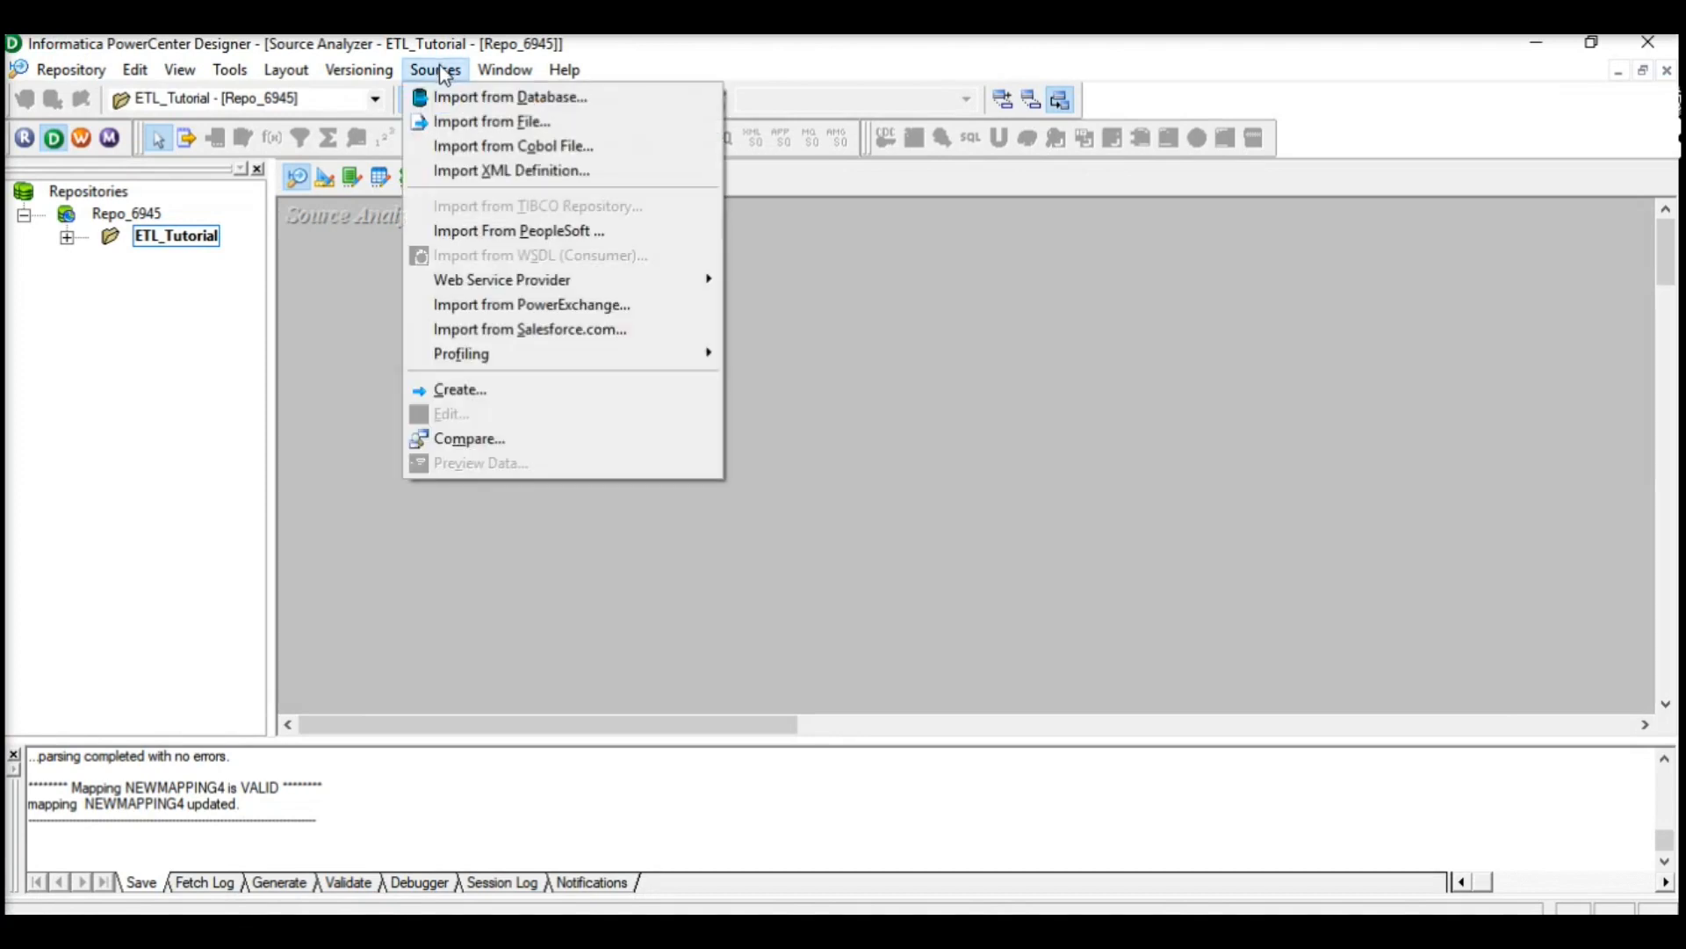
pyautogui.click(493, 396)
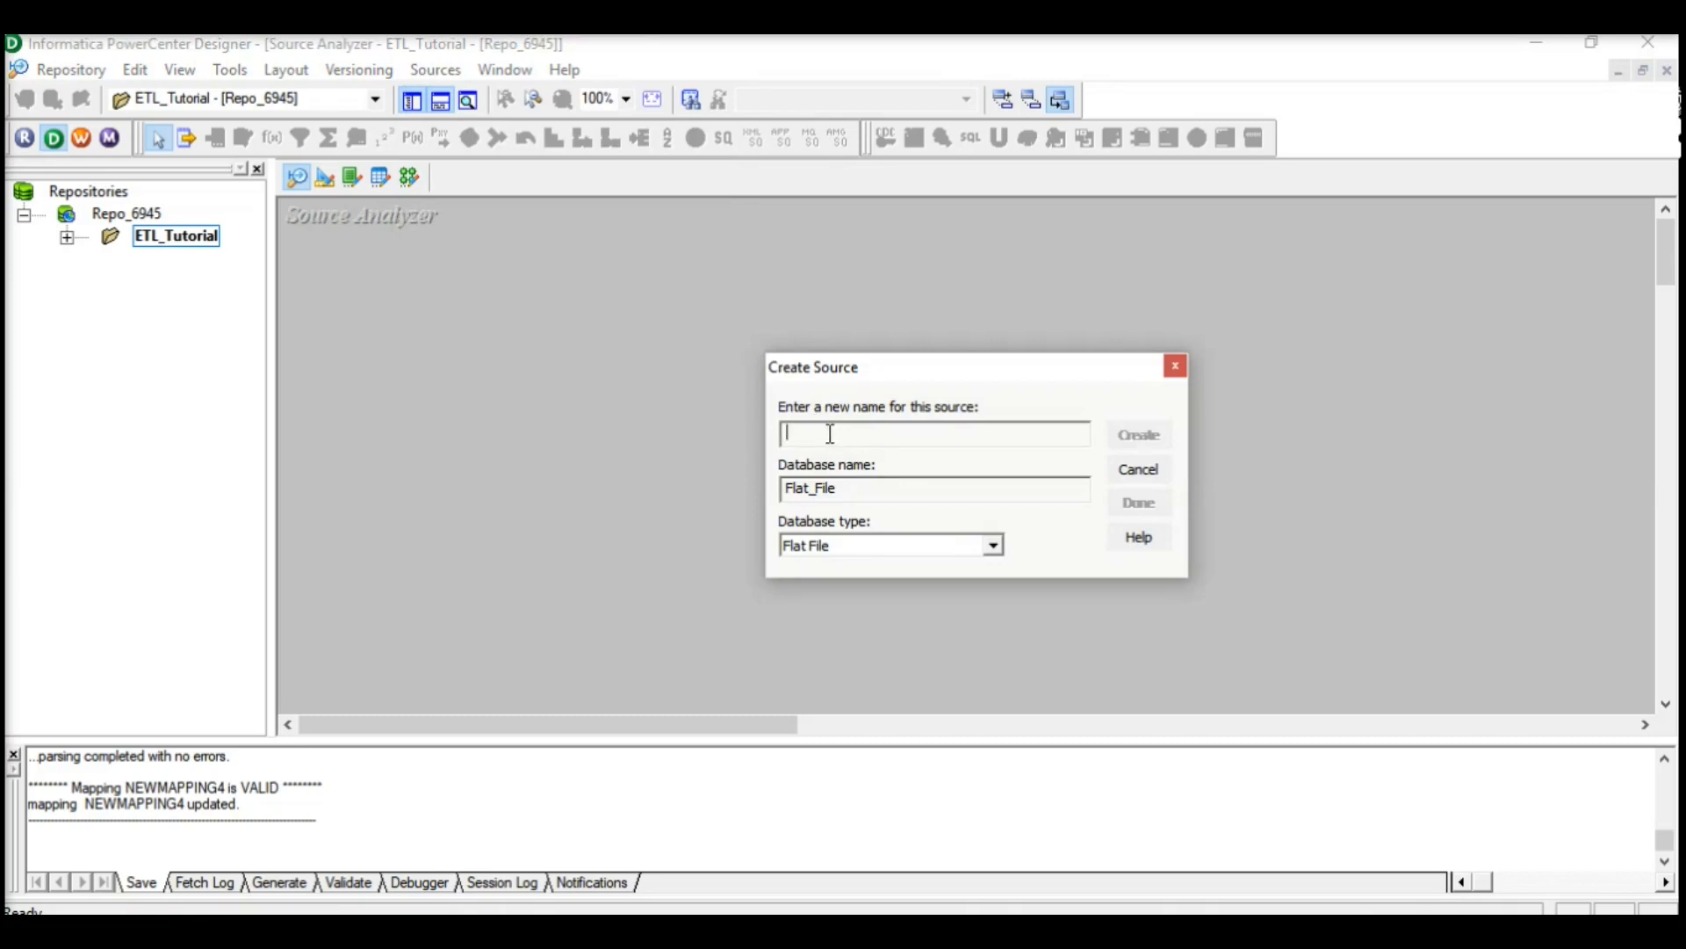
pyautogui.write('src_indirect')
pyautogui.click(1136, 432)
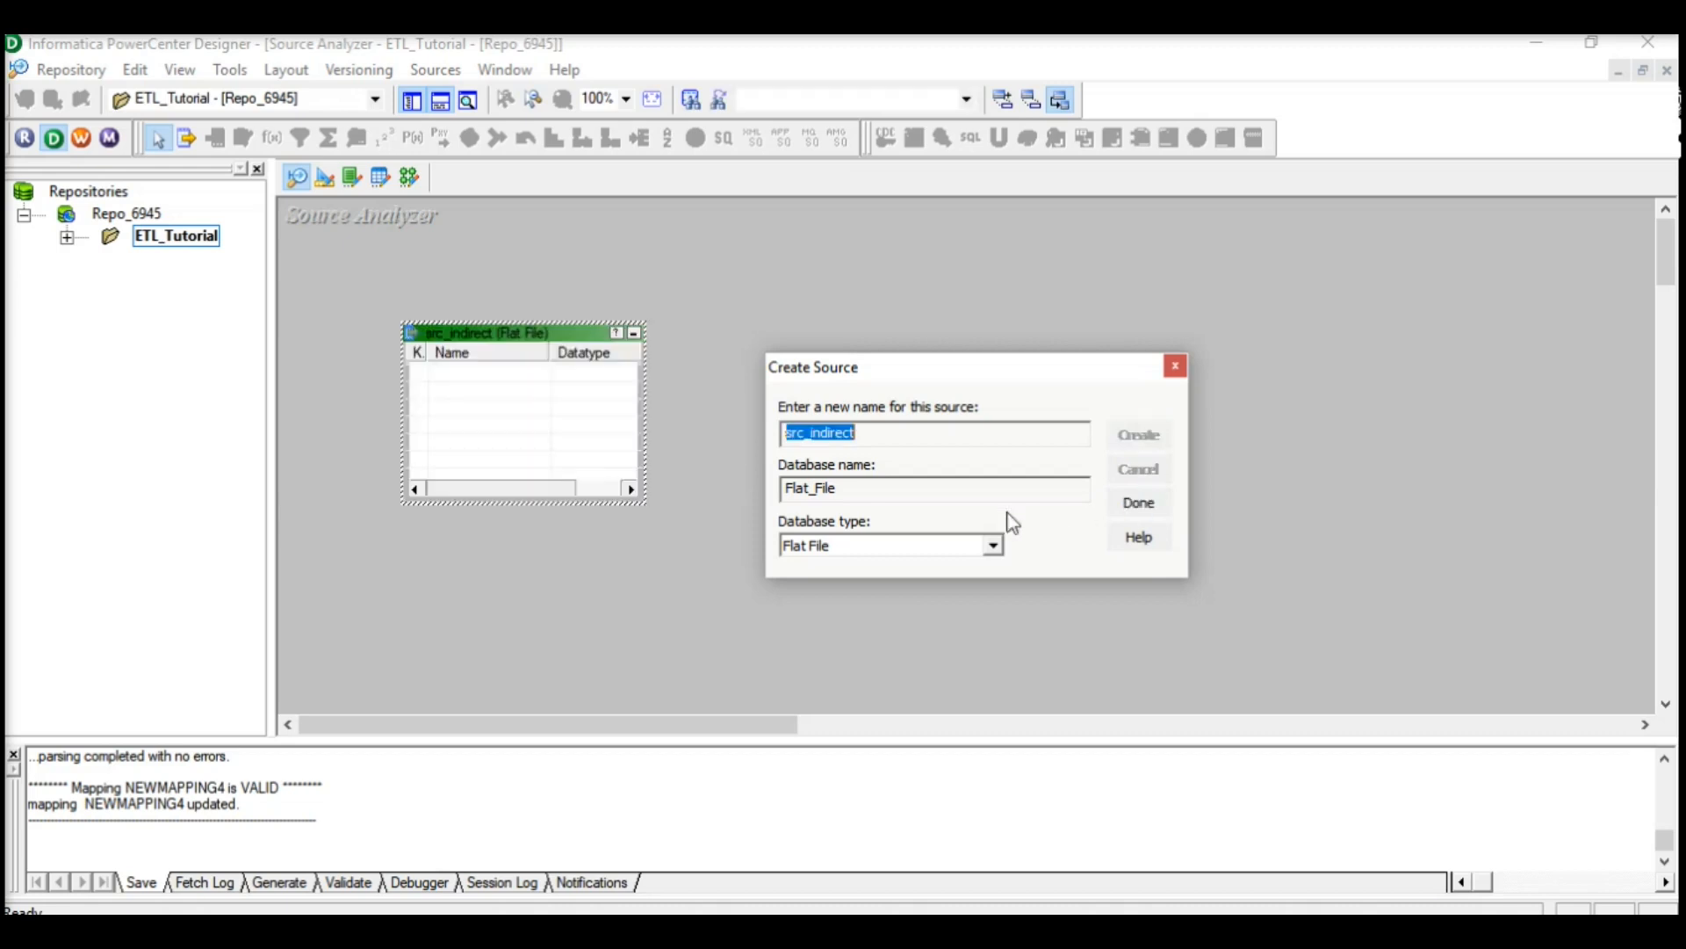
pyautogui.click(1134, 512)
# Add three new columns with default settings to the src_indirect source definition
pyautogui.doubleClick(513, 401)
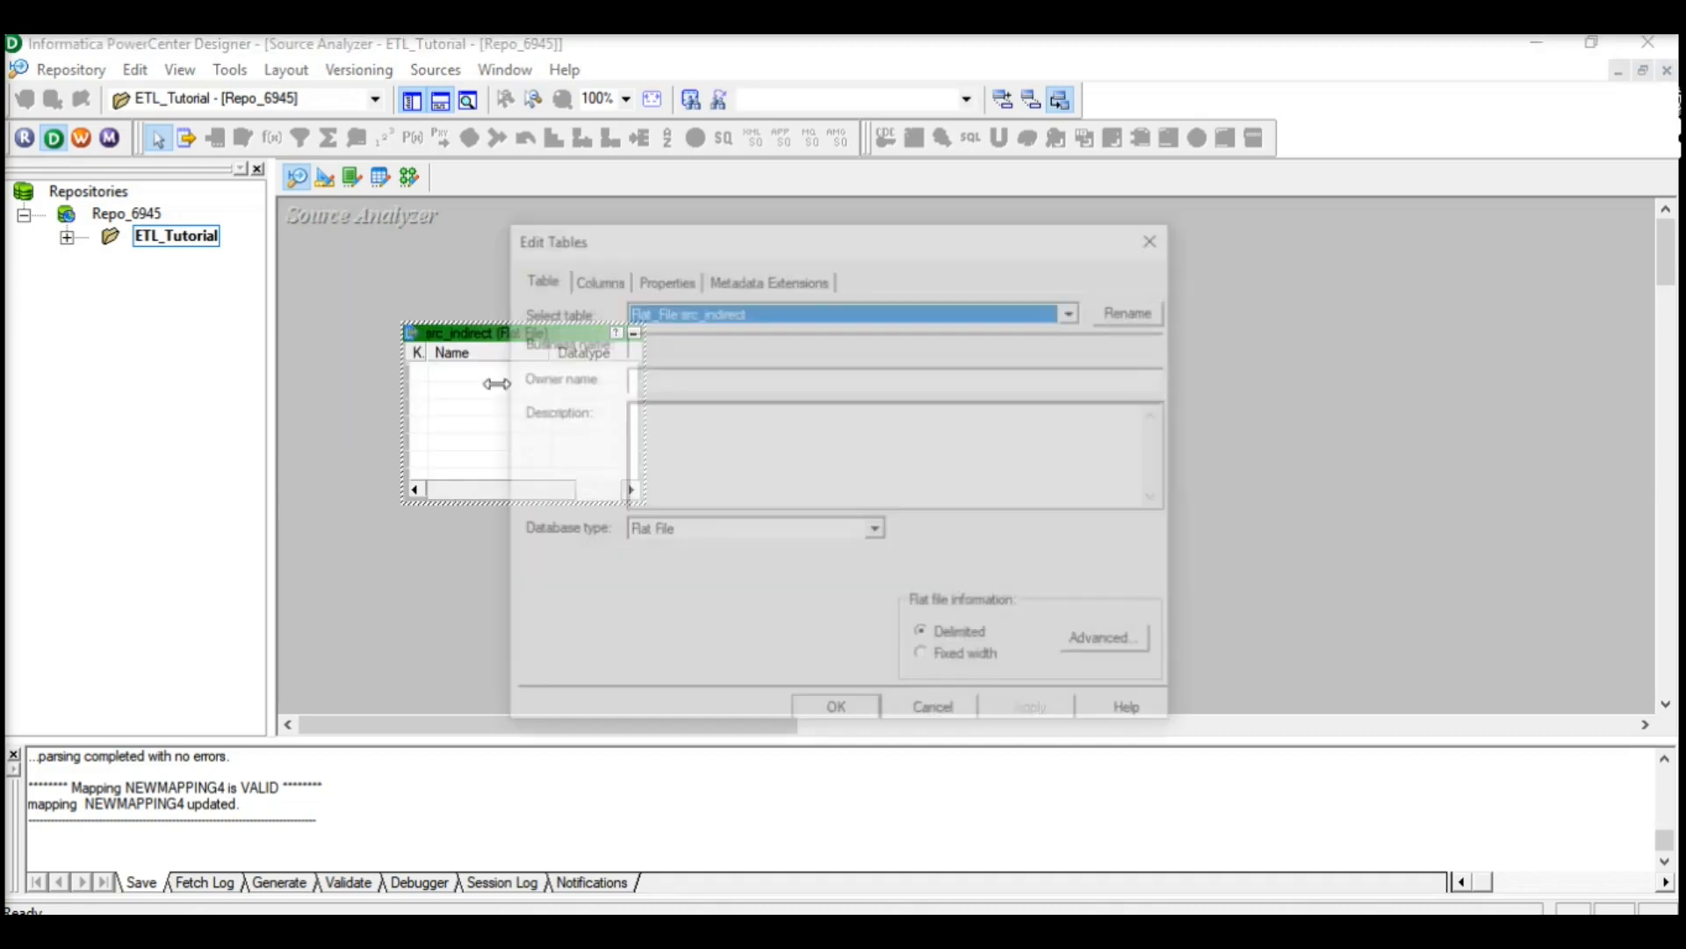
pyautogui.click(595, 279)
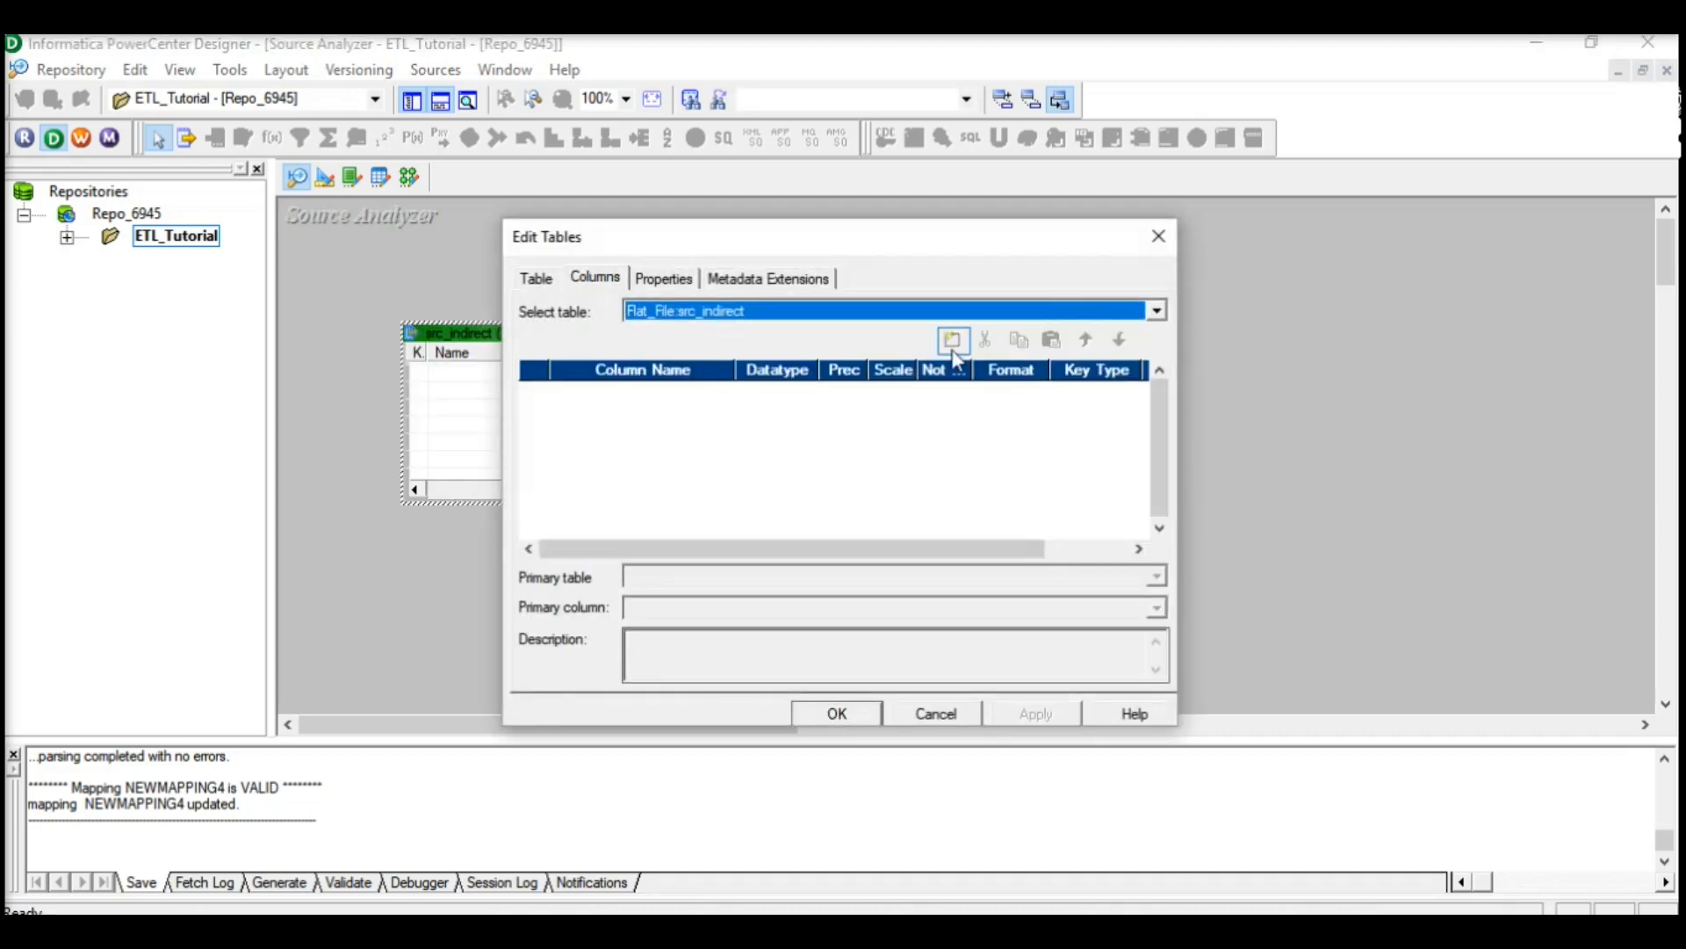
pyautogui.click(957, 345)
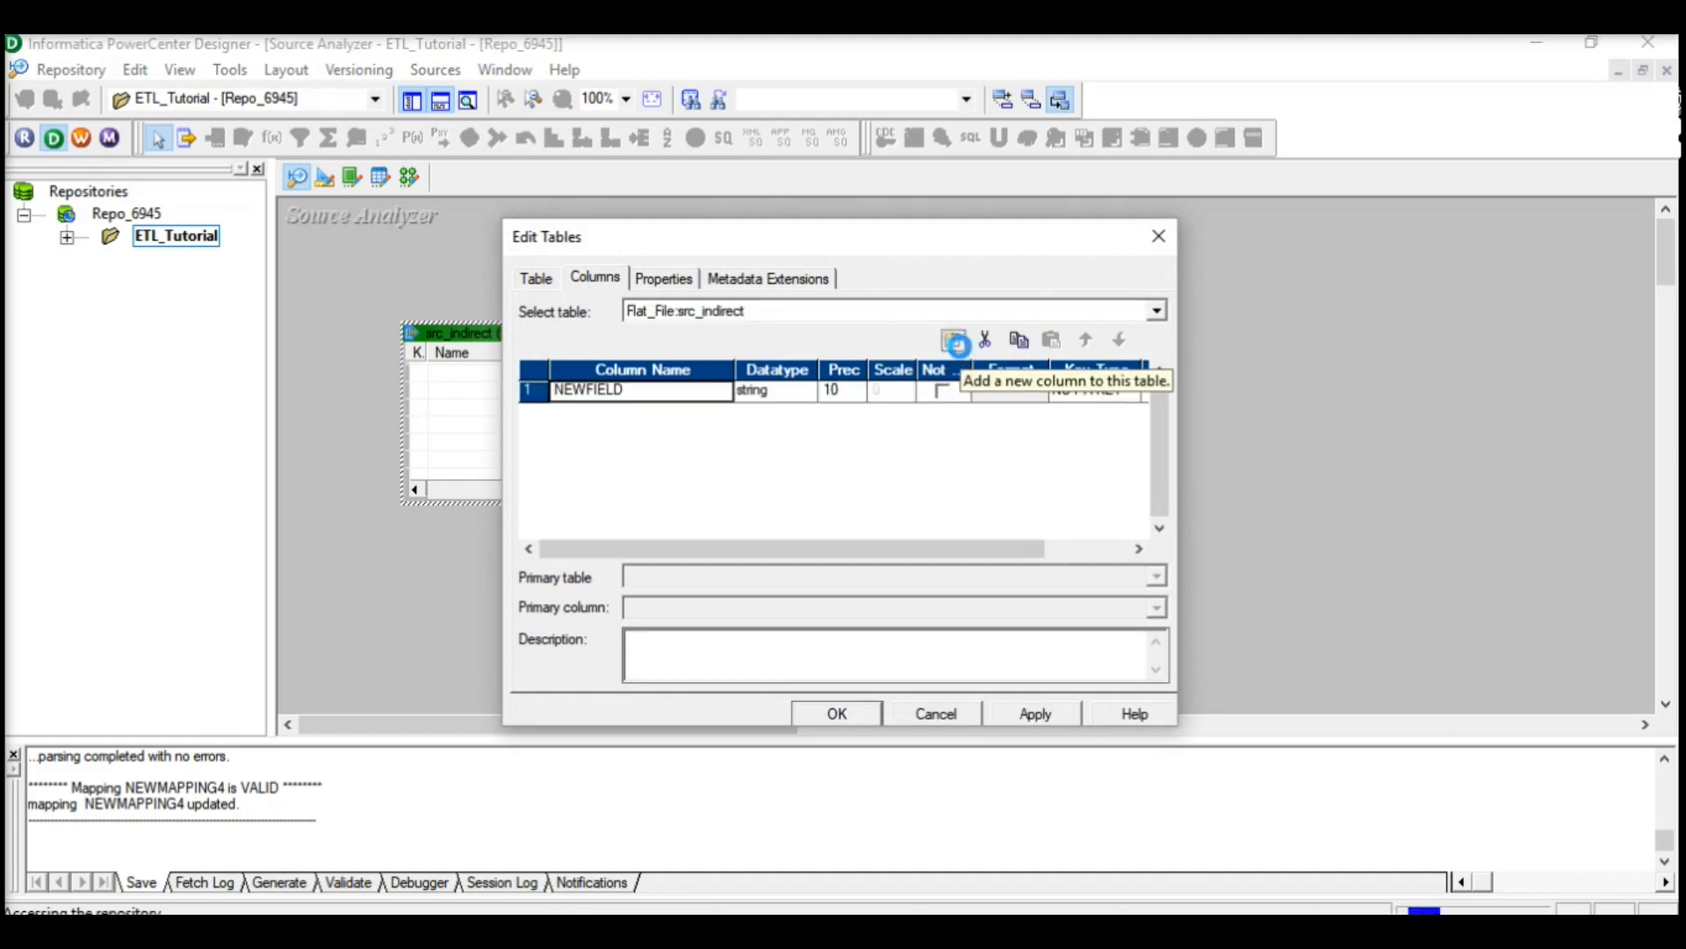
pyautogui.click(953, 341)
pyautogui.click(953, 341)
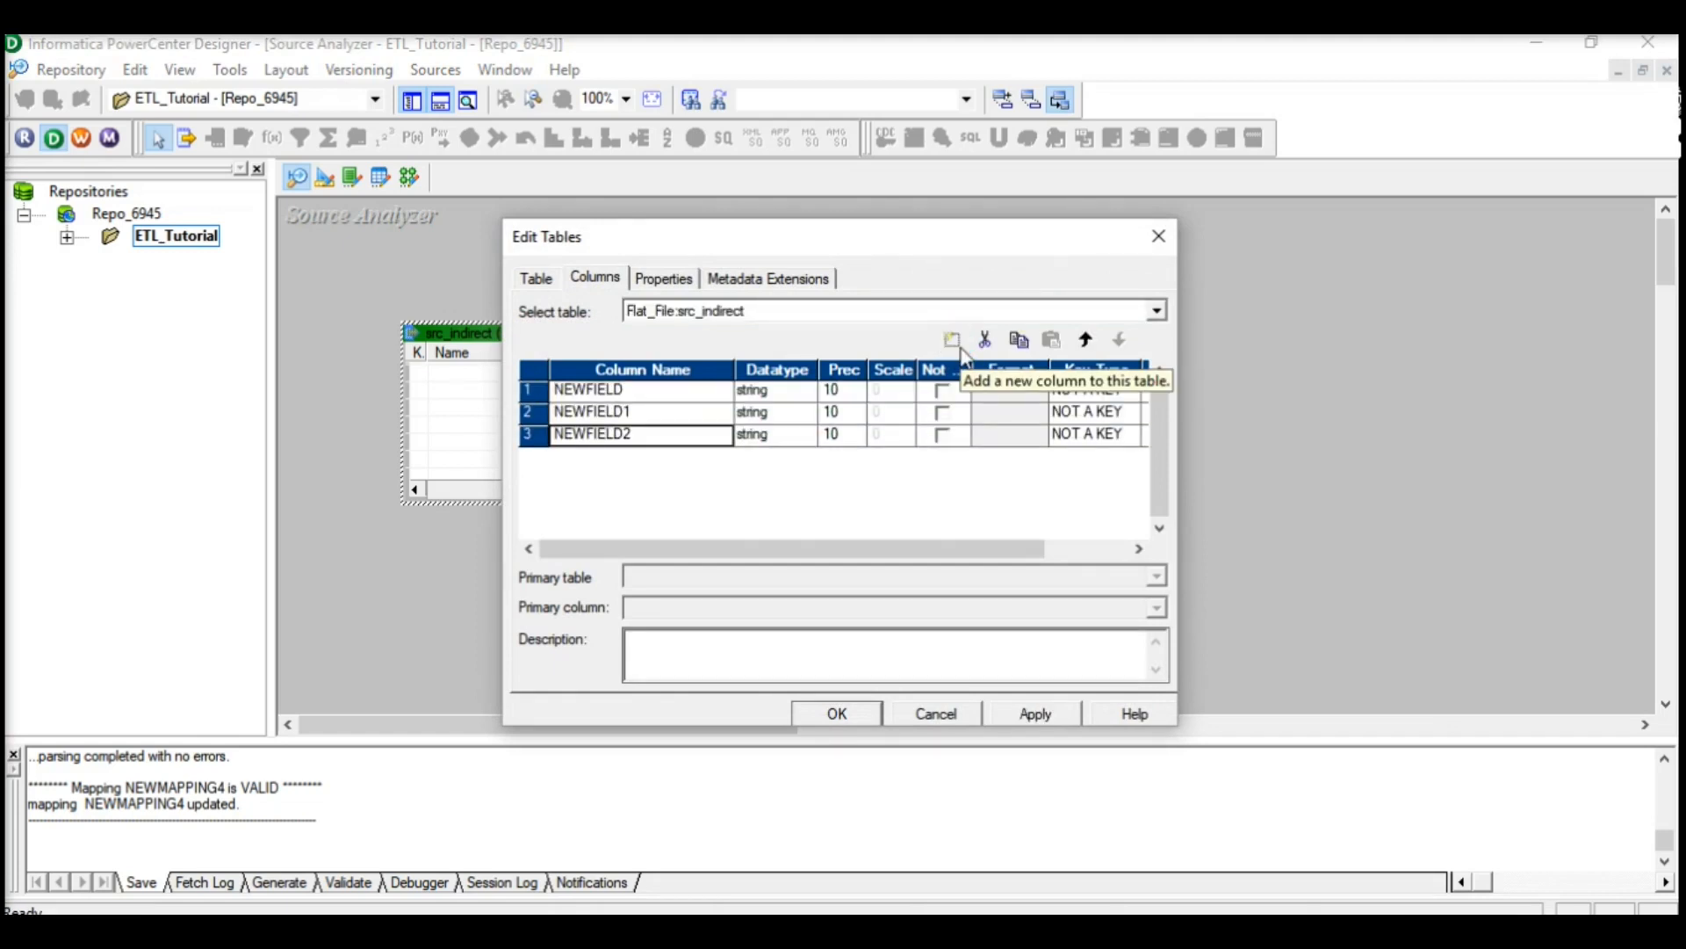
pyautogui.click(838, 714)
# Create a Flat File target definition named tgt_Indirect in the Target Designer
pyautogui.click(326, 180)
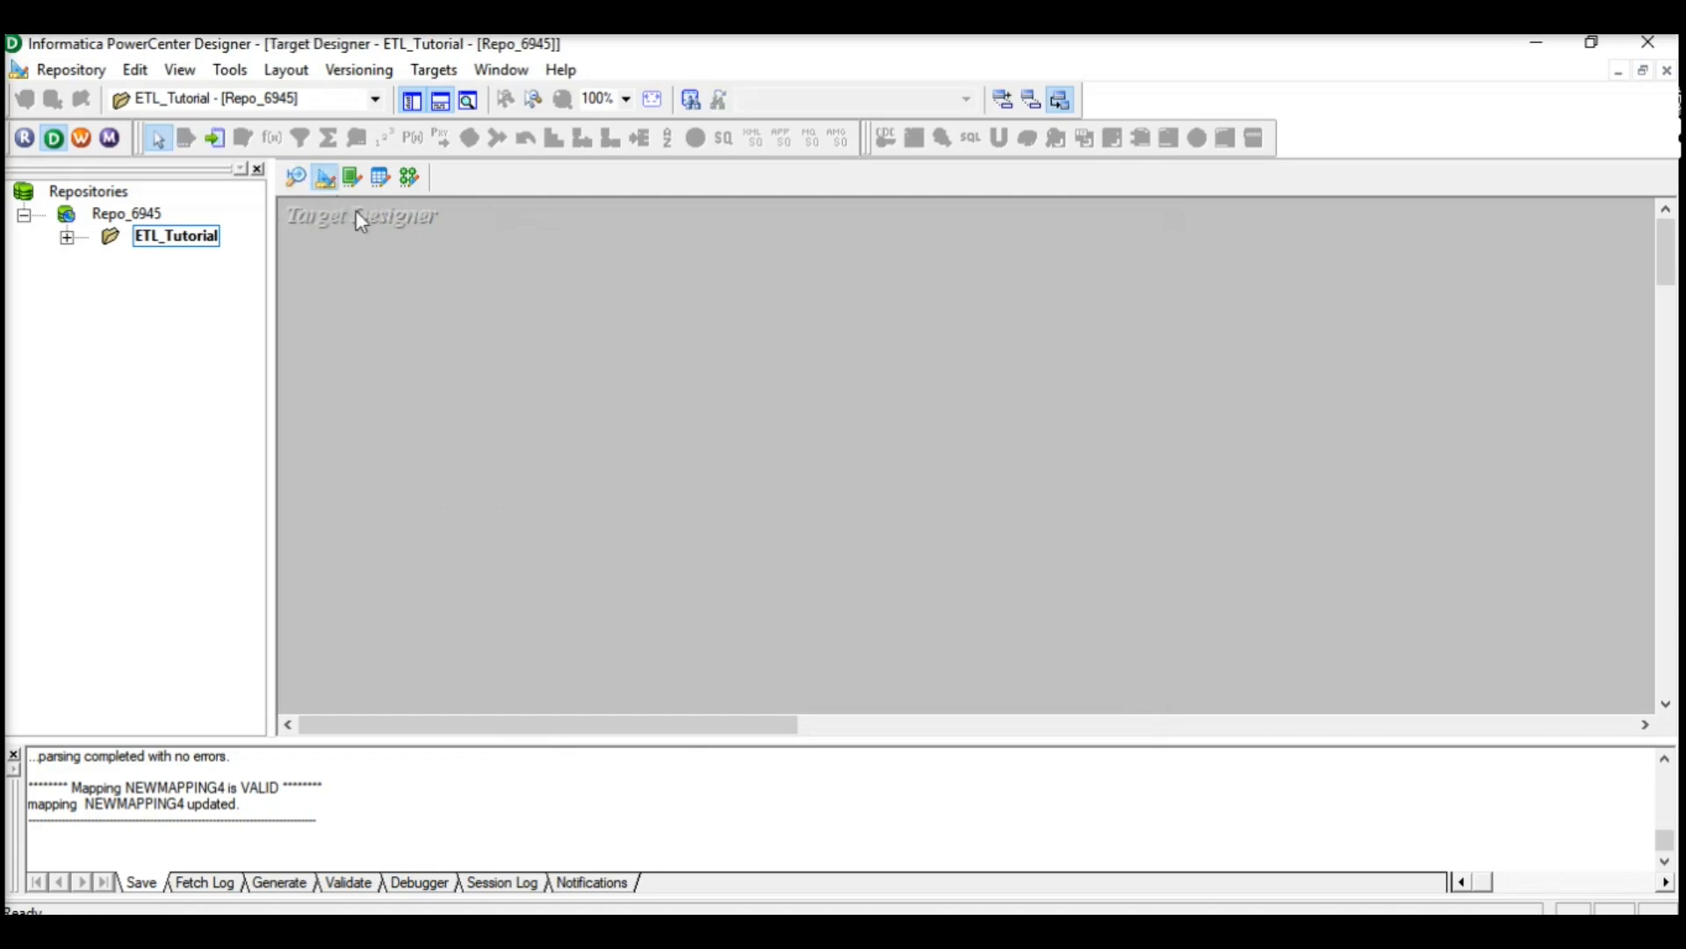
pyautogui.click(434, 69)
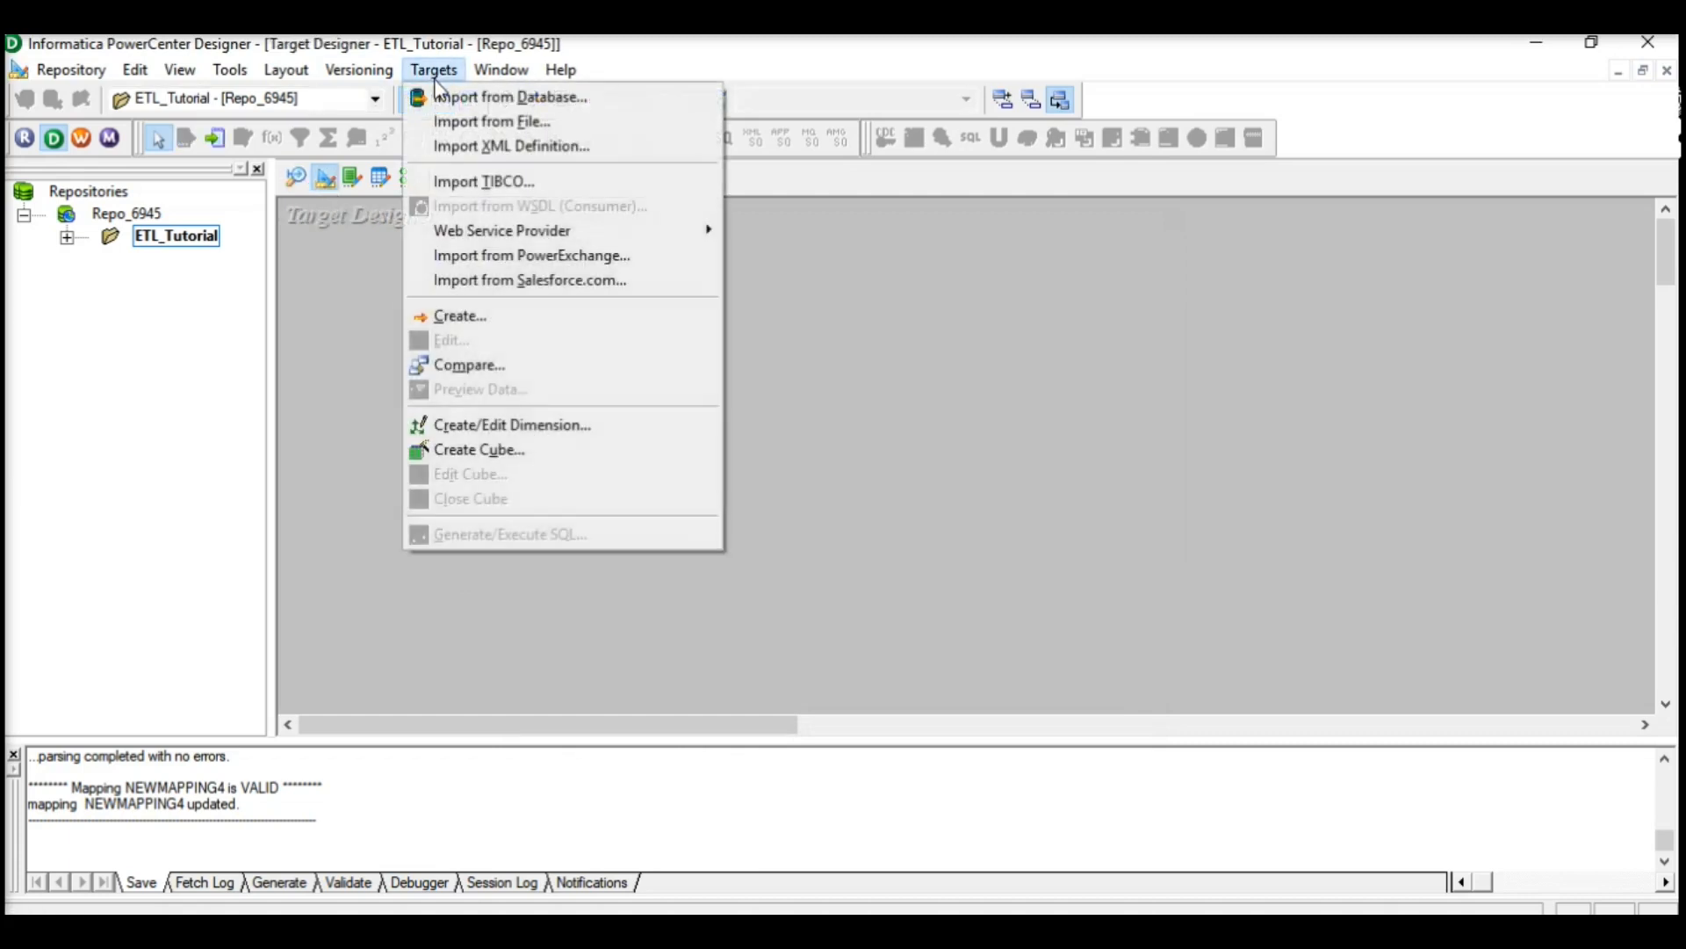
pyautogui.click(459, 316)
pyautogui.write('tgt_Indirect')
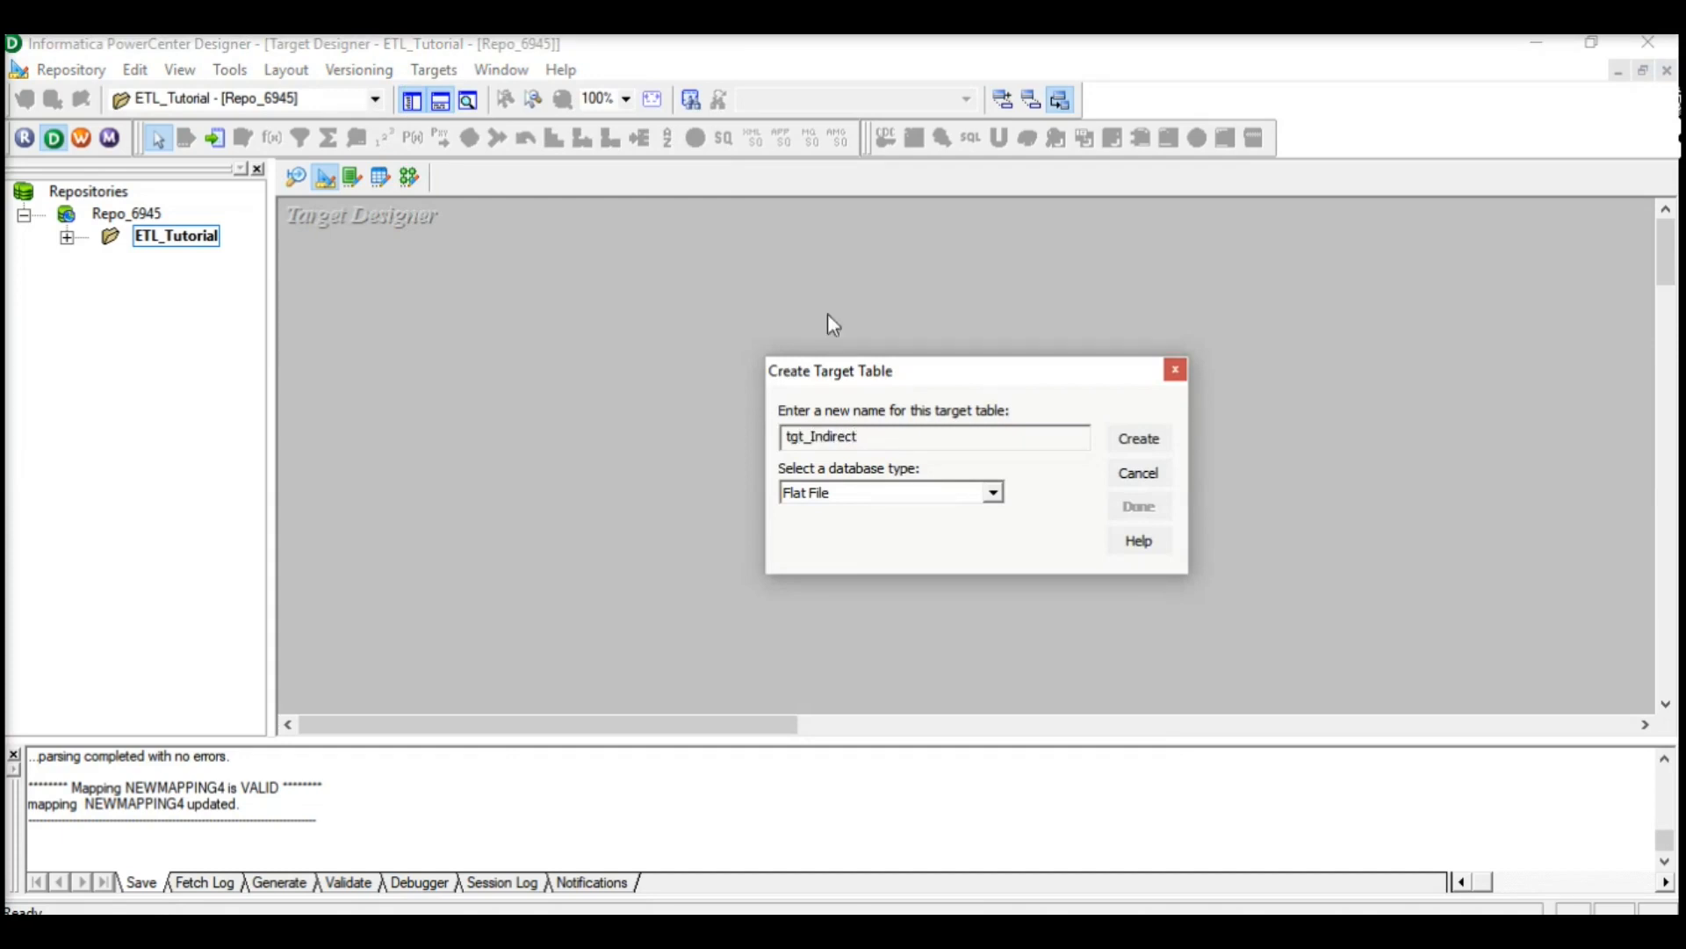
pyautogui.click(1155, 434)
pyautogui.click(1138, 506)
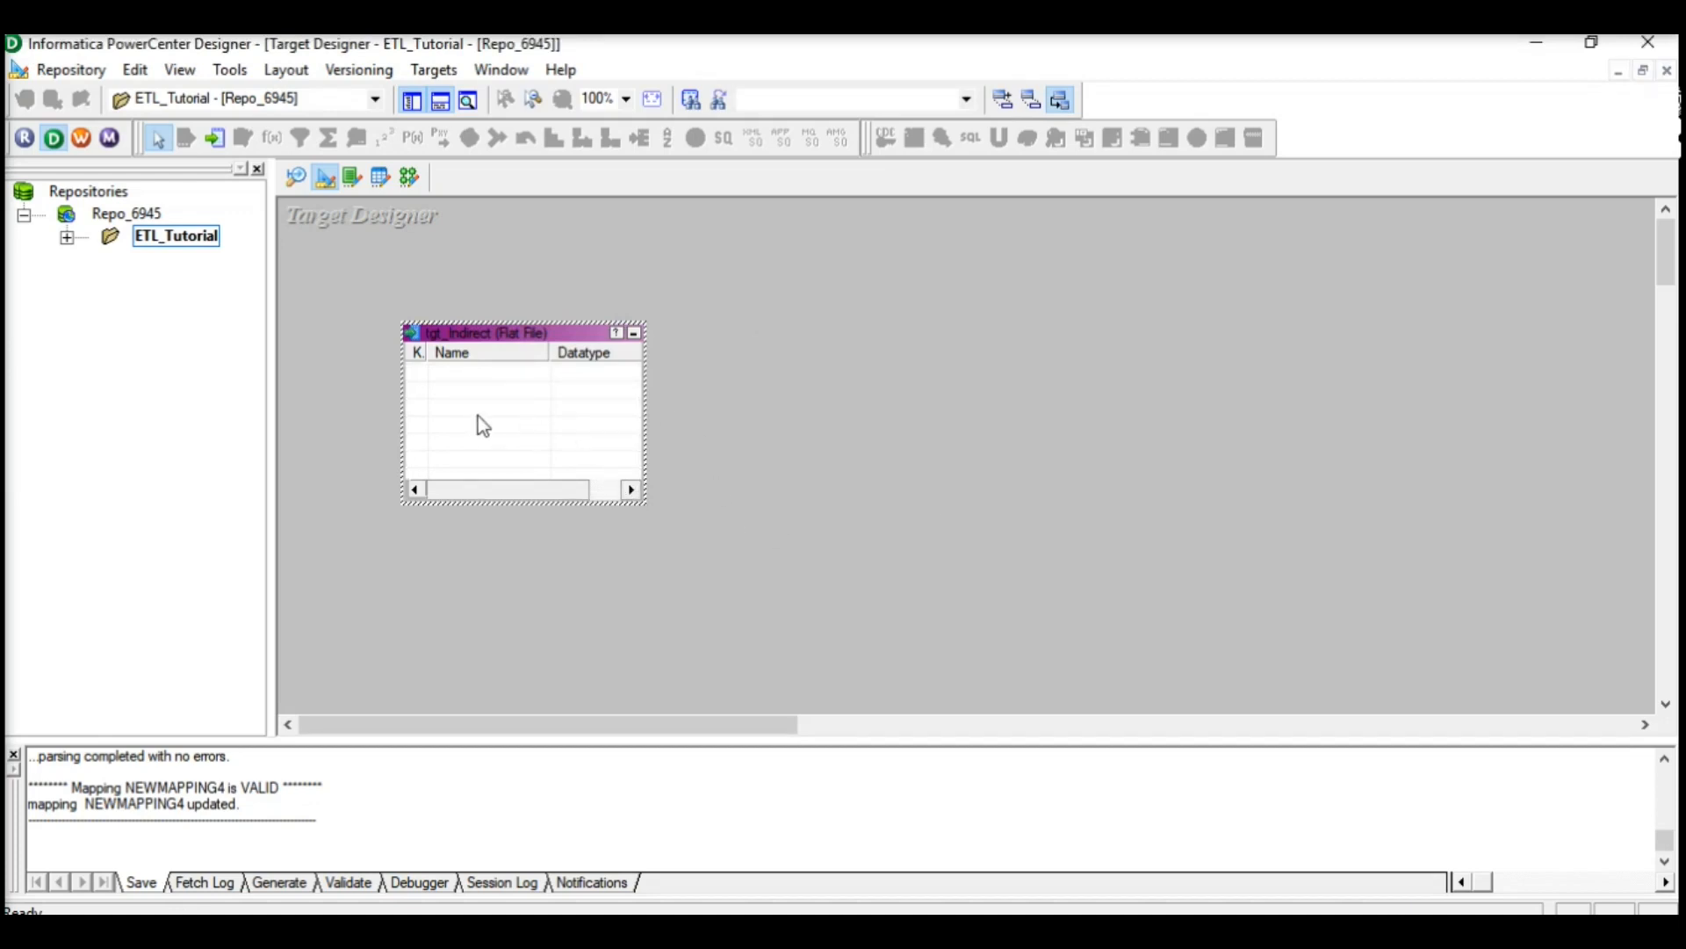
# Add three new columns with default settings to the tgt_Indirect target definition
pyautogui.doubleClick(462, 381)
pyautogui.click(594, 277)
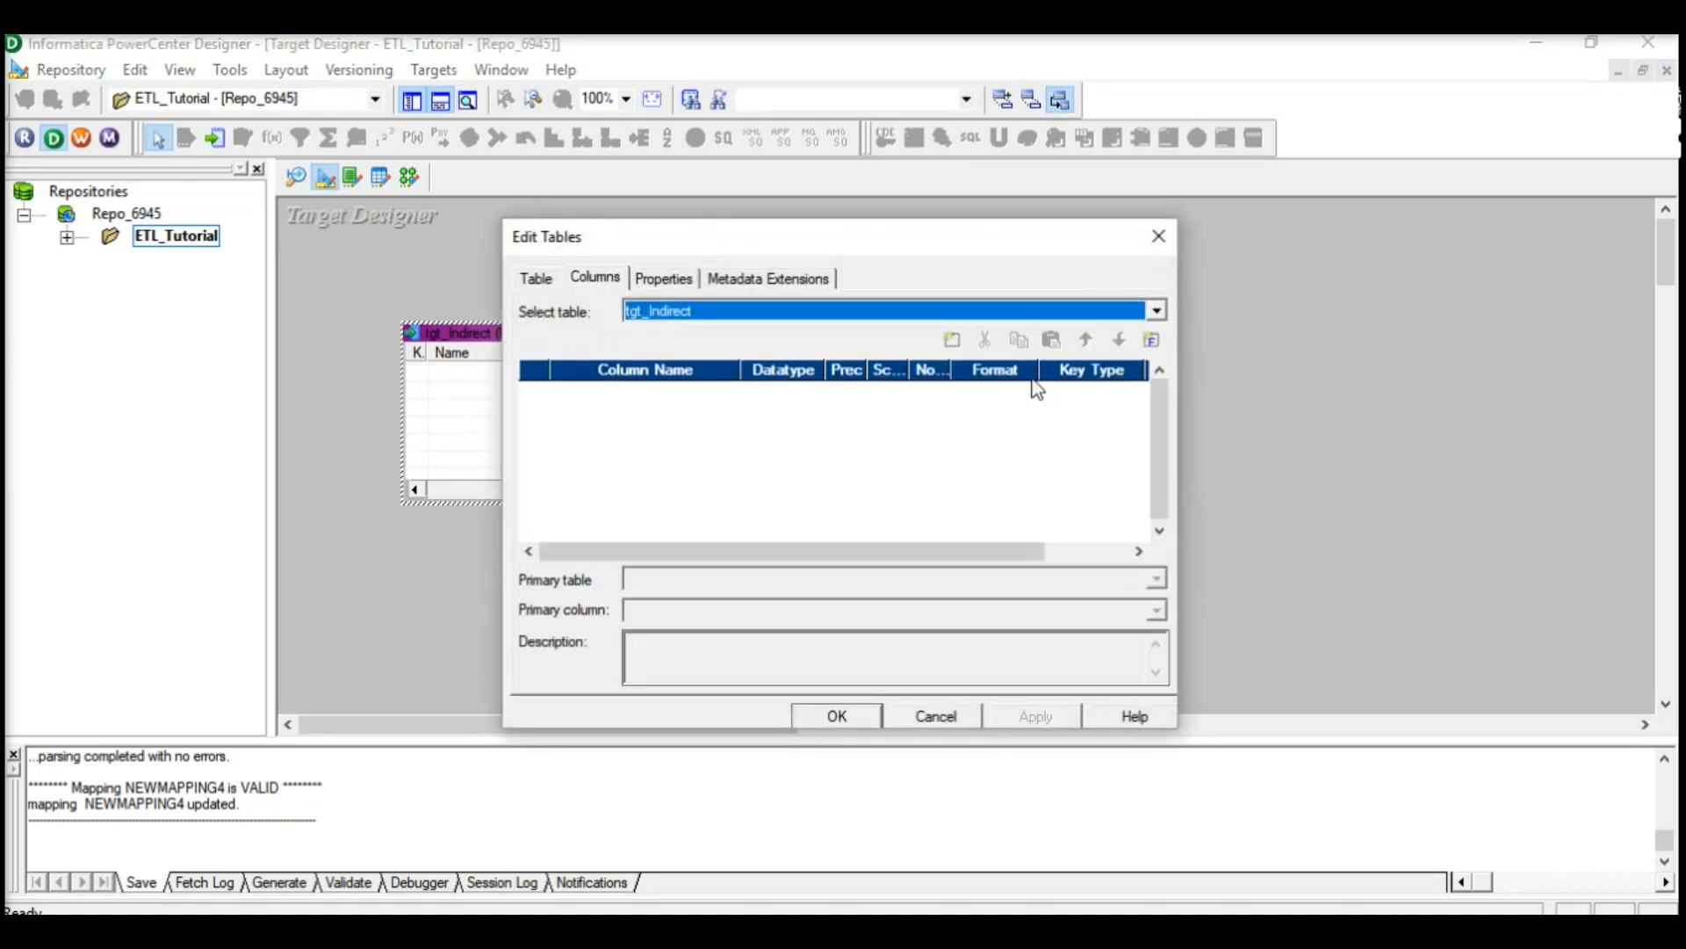
pyautogui.click(956, 343)
pyautogui.click(956, 342)
pyautogui.click(956, 343)
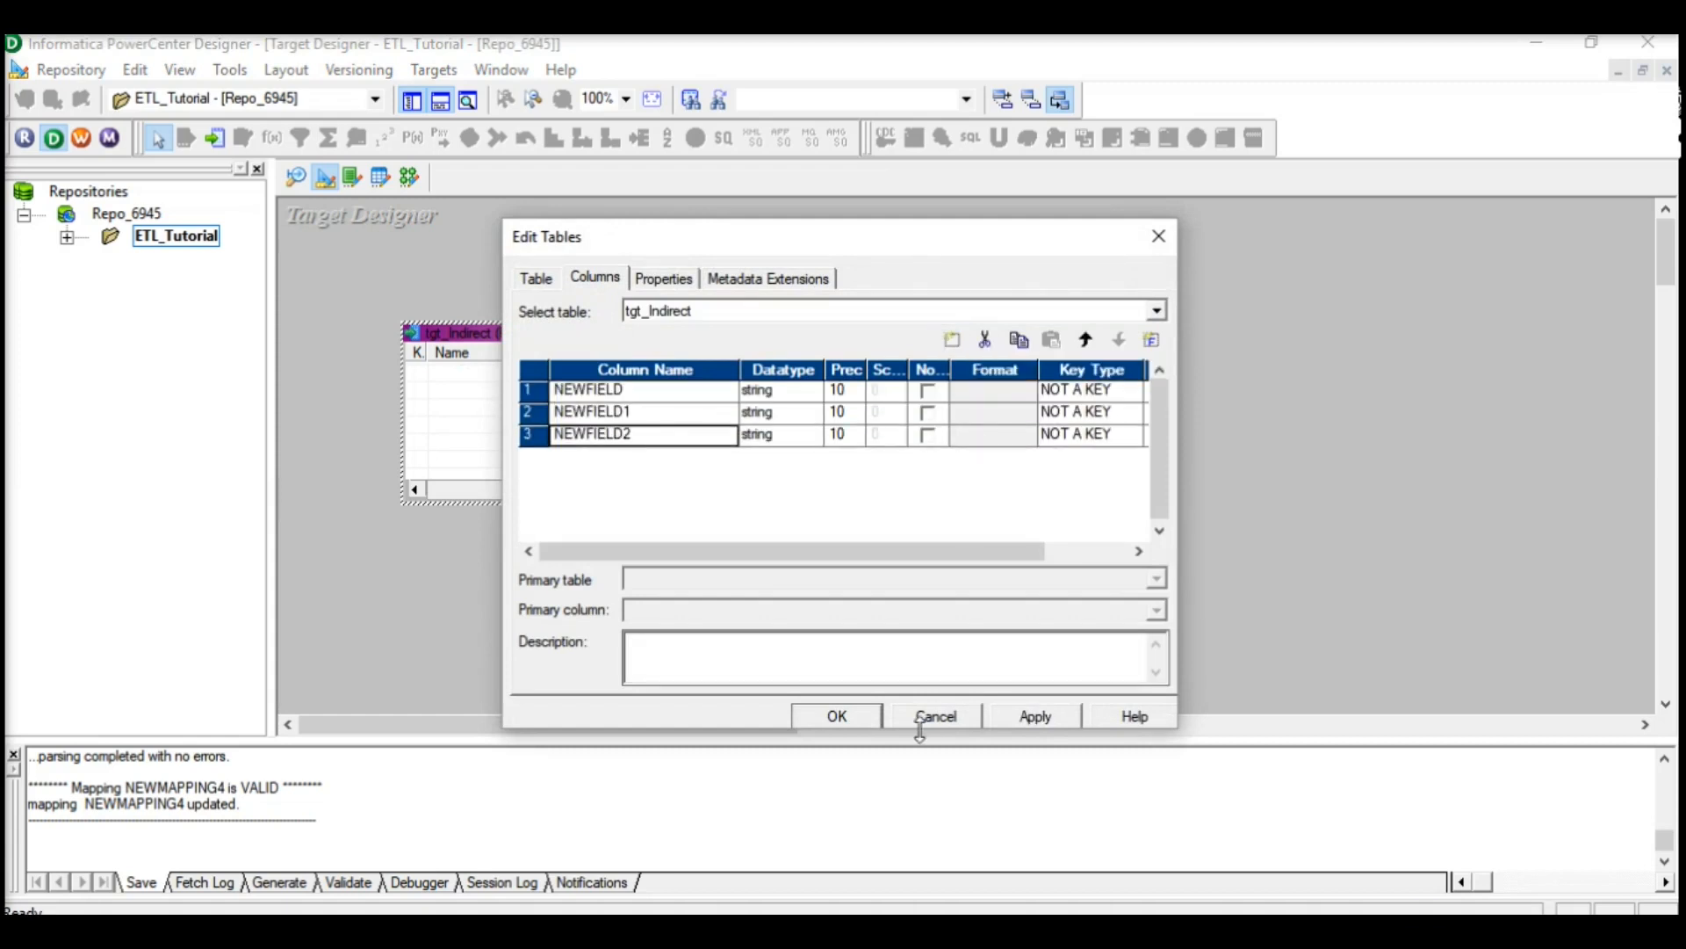
pyautogui.click(867, 717)
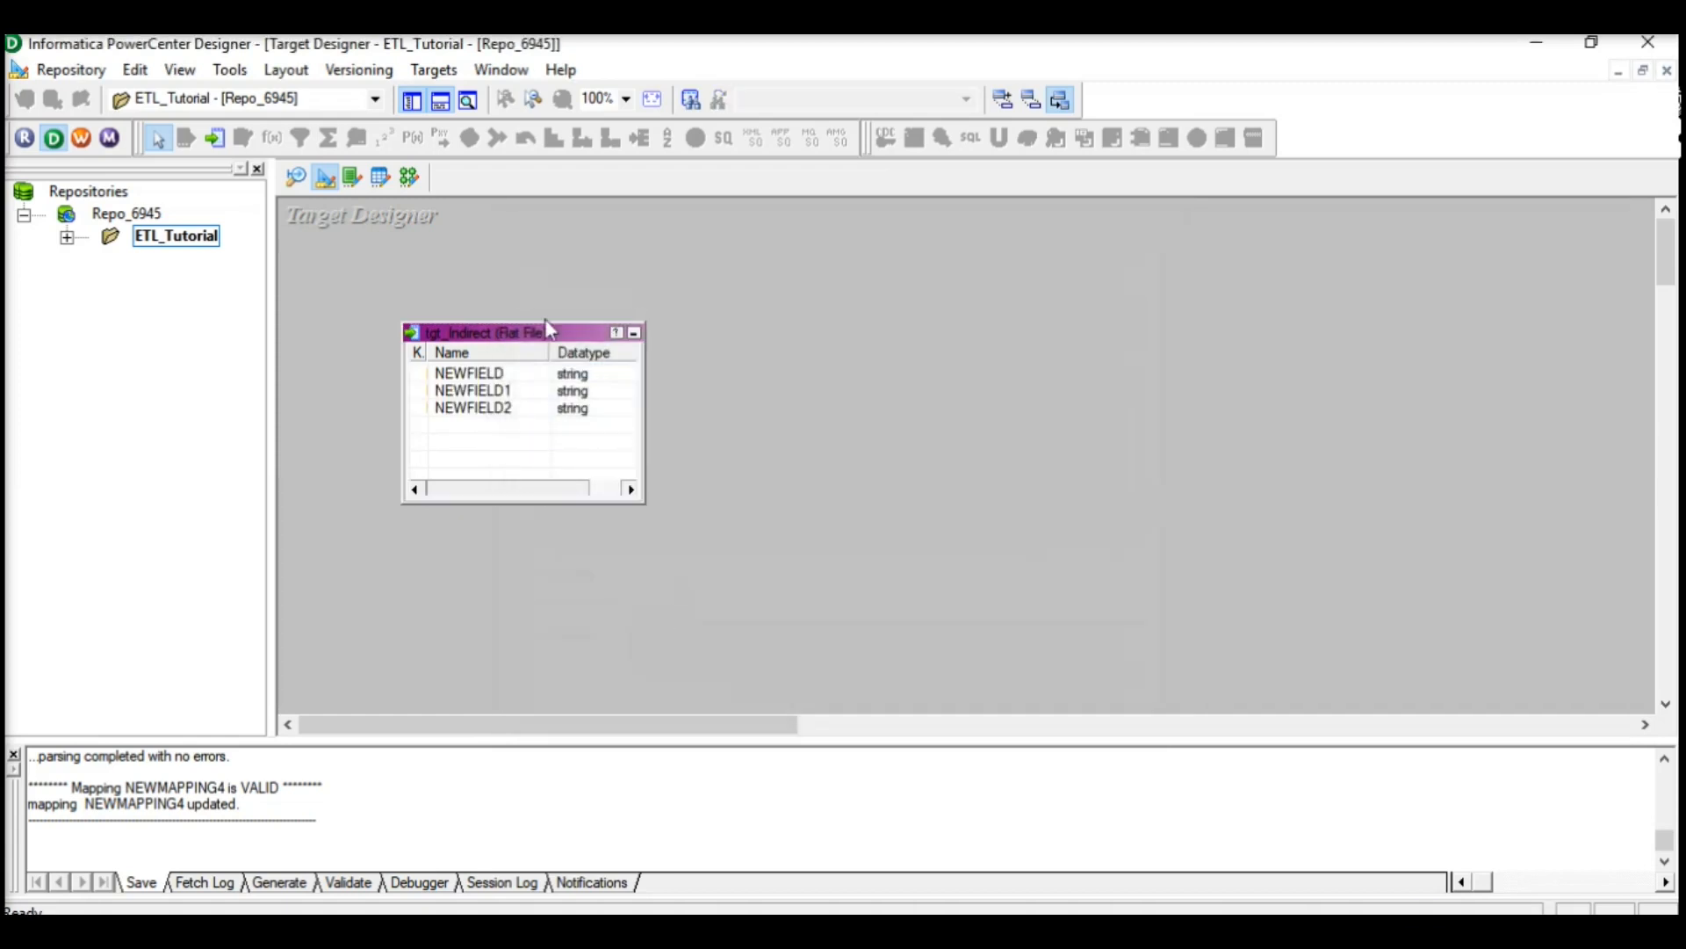
# Create a new mapping named m_Indirect_mapping in the Mapping Designer
pyautogui.click(410, 179)
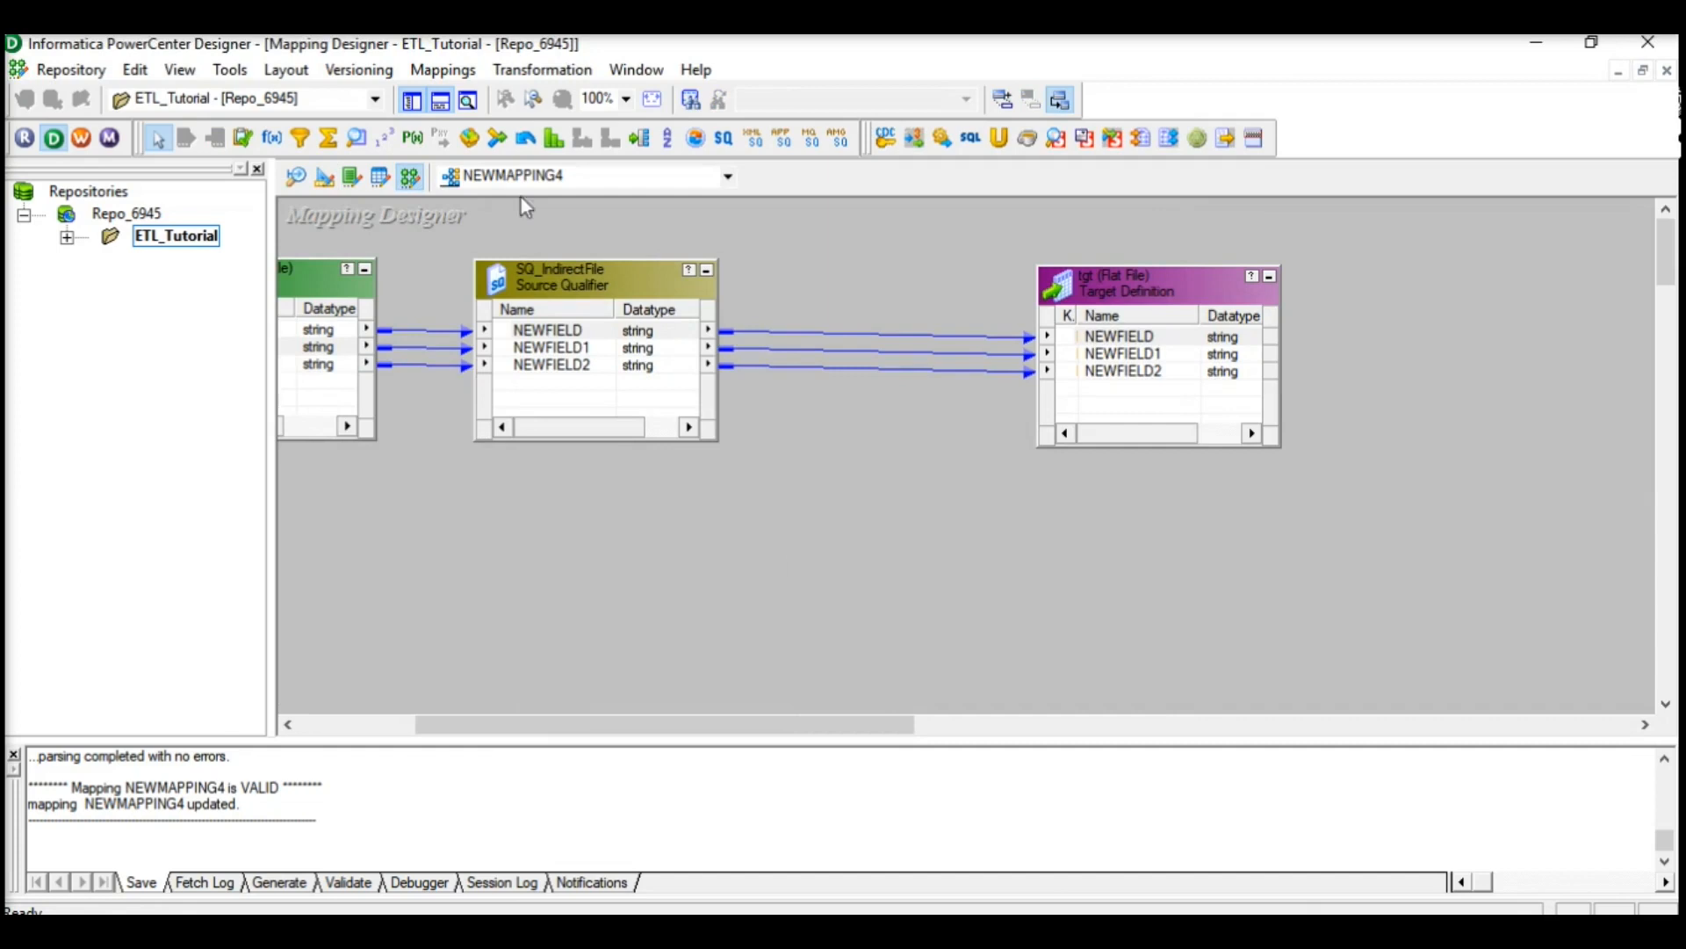
pyautogui.click(444, 71)
pyautogui.click(451, 97)
pyautogui.write('m_Indirect_')
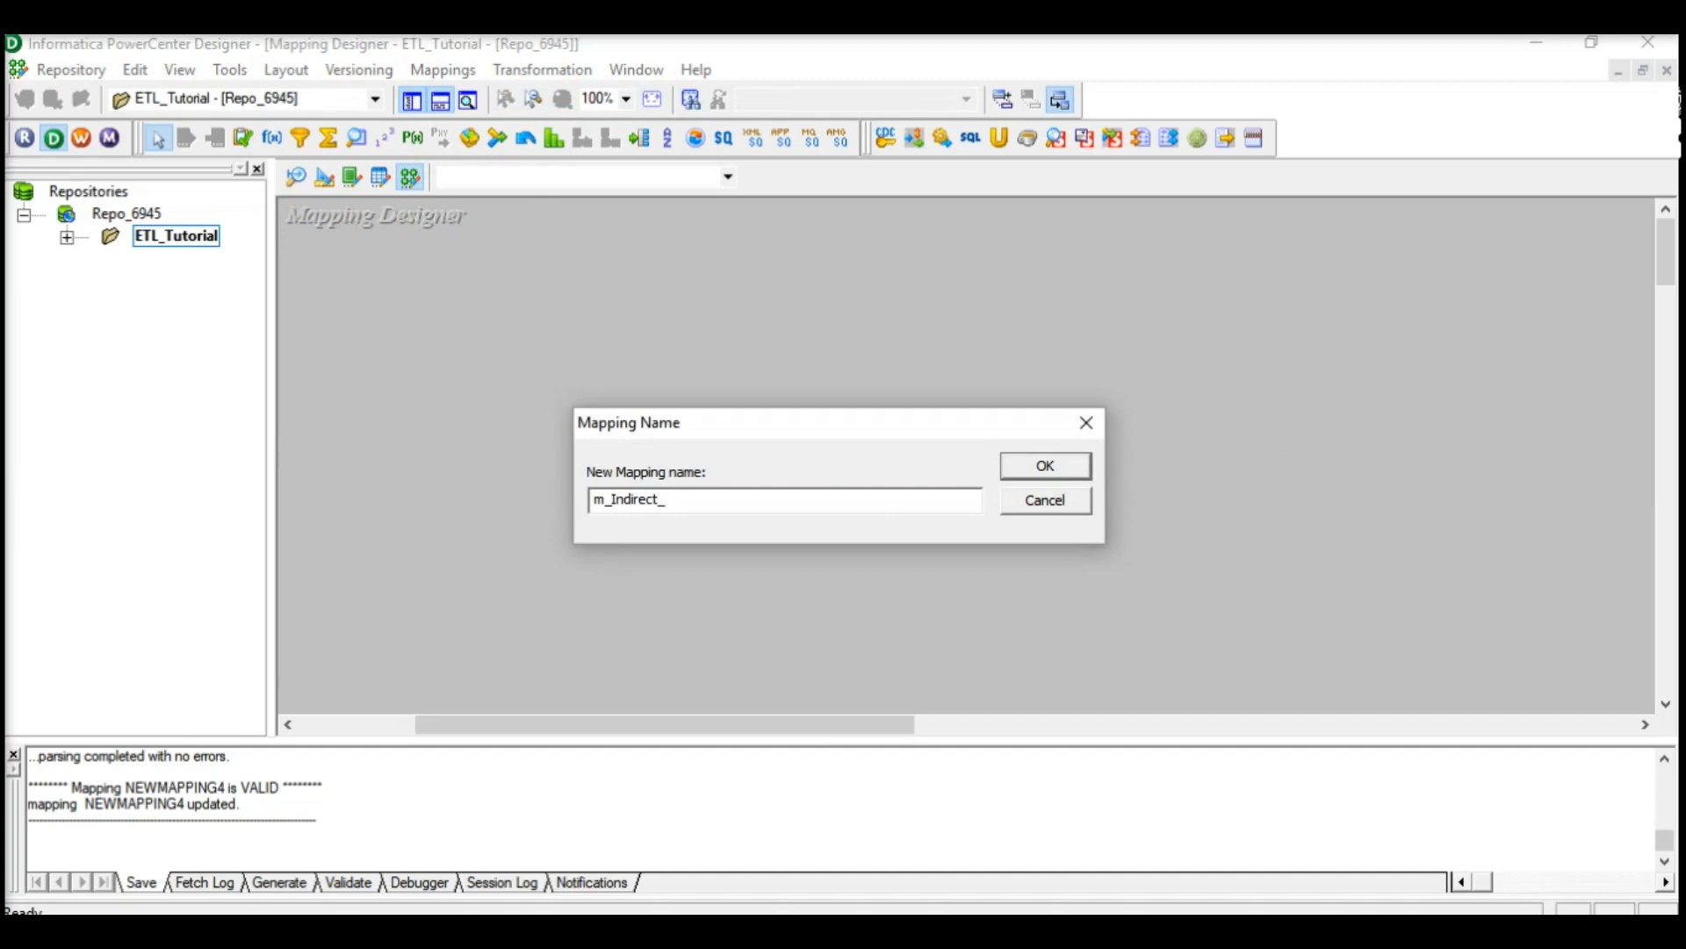
pyautogui.write('mapping')
pyautogui.press('Return')
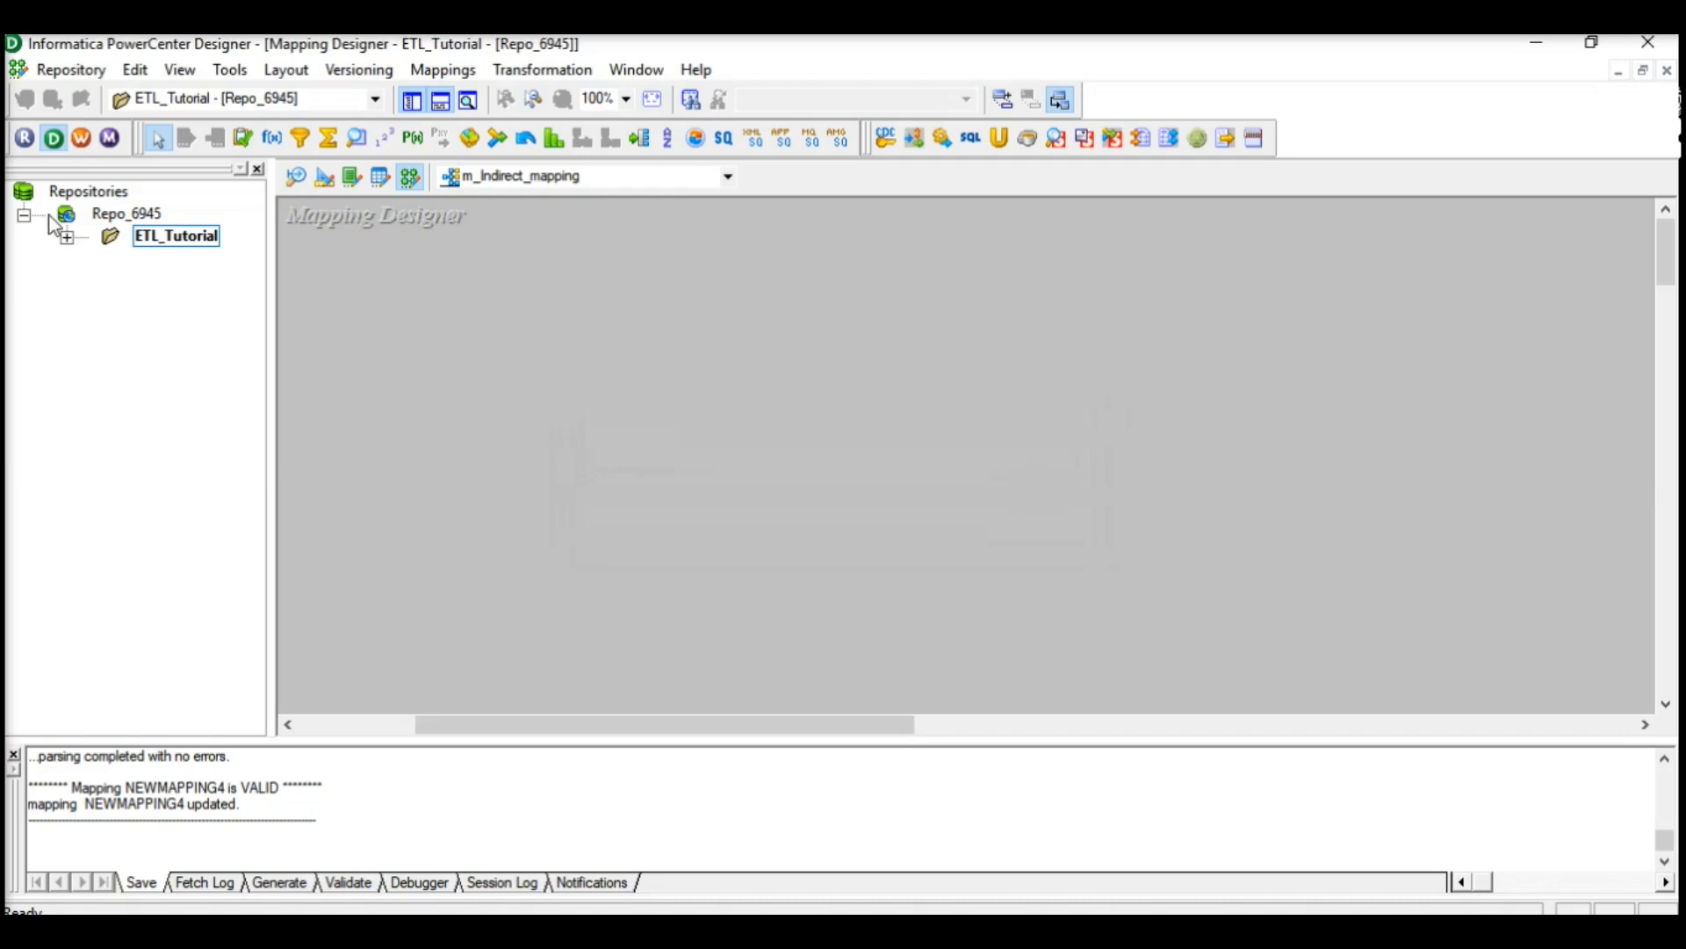
# Place the src_indirect source and the tgt_Indirect target from the ETL_Tutorial folder into the m_Indirect_mapping workspace
pyautogui.click(67, 237)
pyautogui.moveTo(108, 725); pyautogui.dragTo(195, 725)
pyautogui.moveTo(188, 427); pyautogui.dragTo(430, 295)
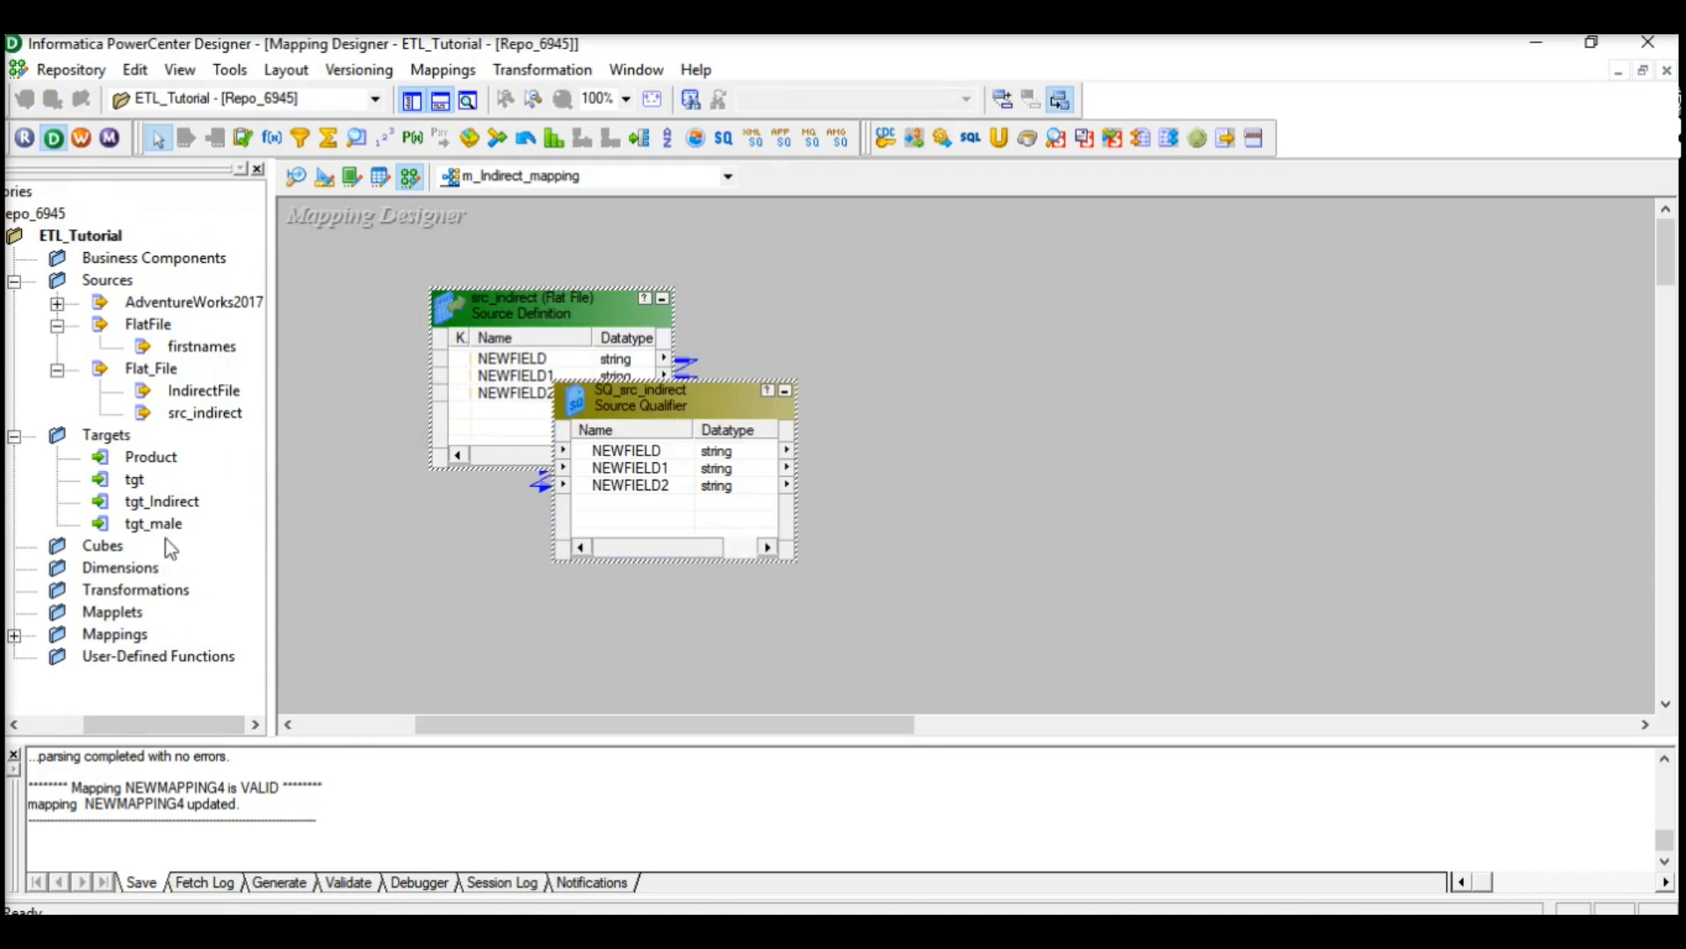
pyautogui.click(151, 507)
pyautogui.moveTo(151, 516); pyautogui.dragTo(1080, 334)
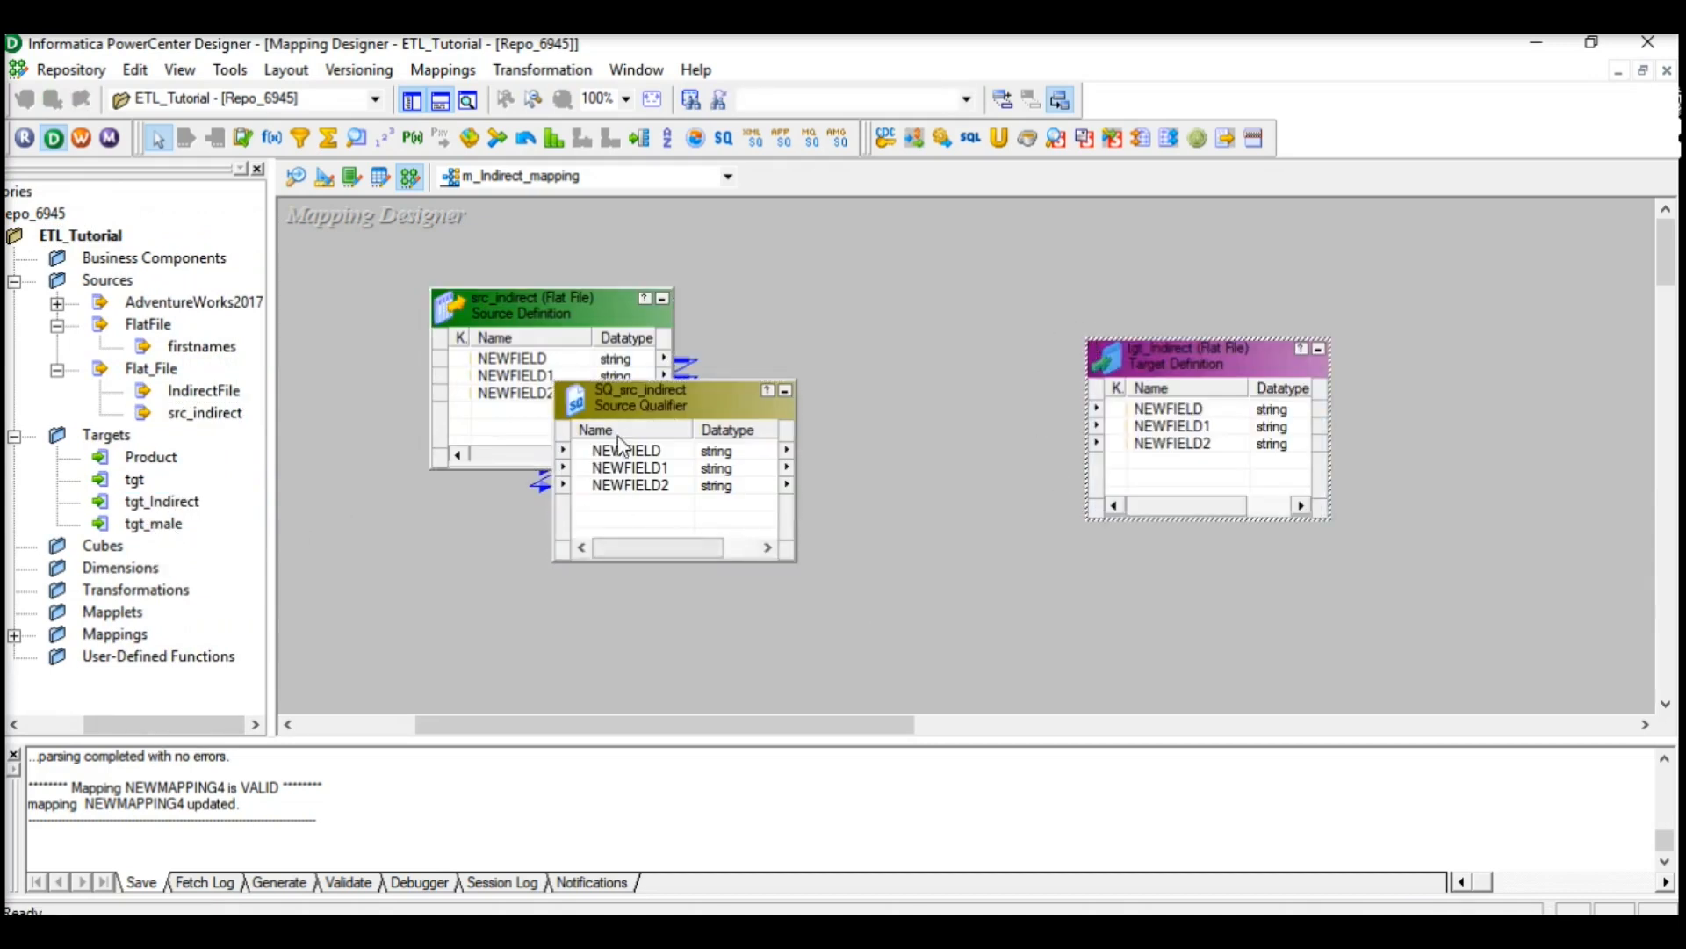
# Link all three SQ_src_indirect ports to the matching tgt_Indirect columns and save the mapping
pyautogui.click(678, 450)
pyautogui.keyDown('shift'); pyautogui.click(667, 486); pyautogui.keyUp('shift')
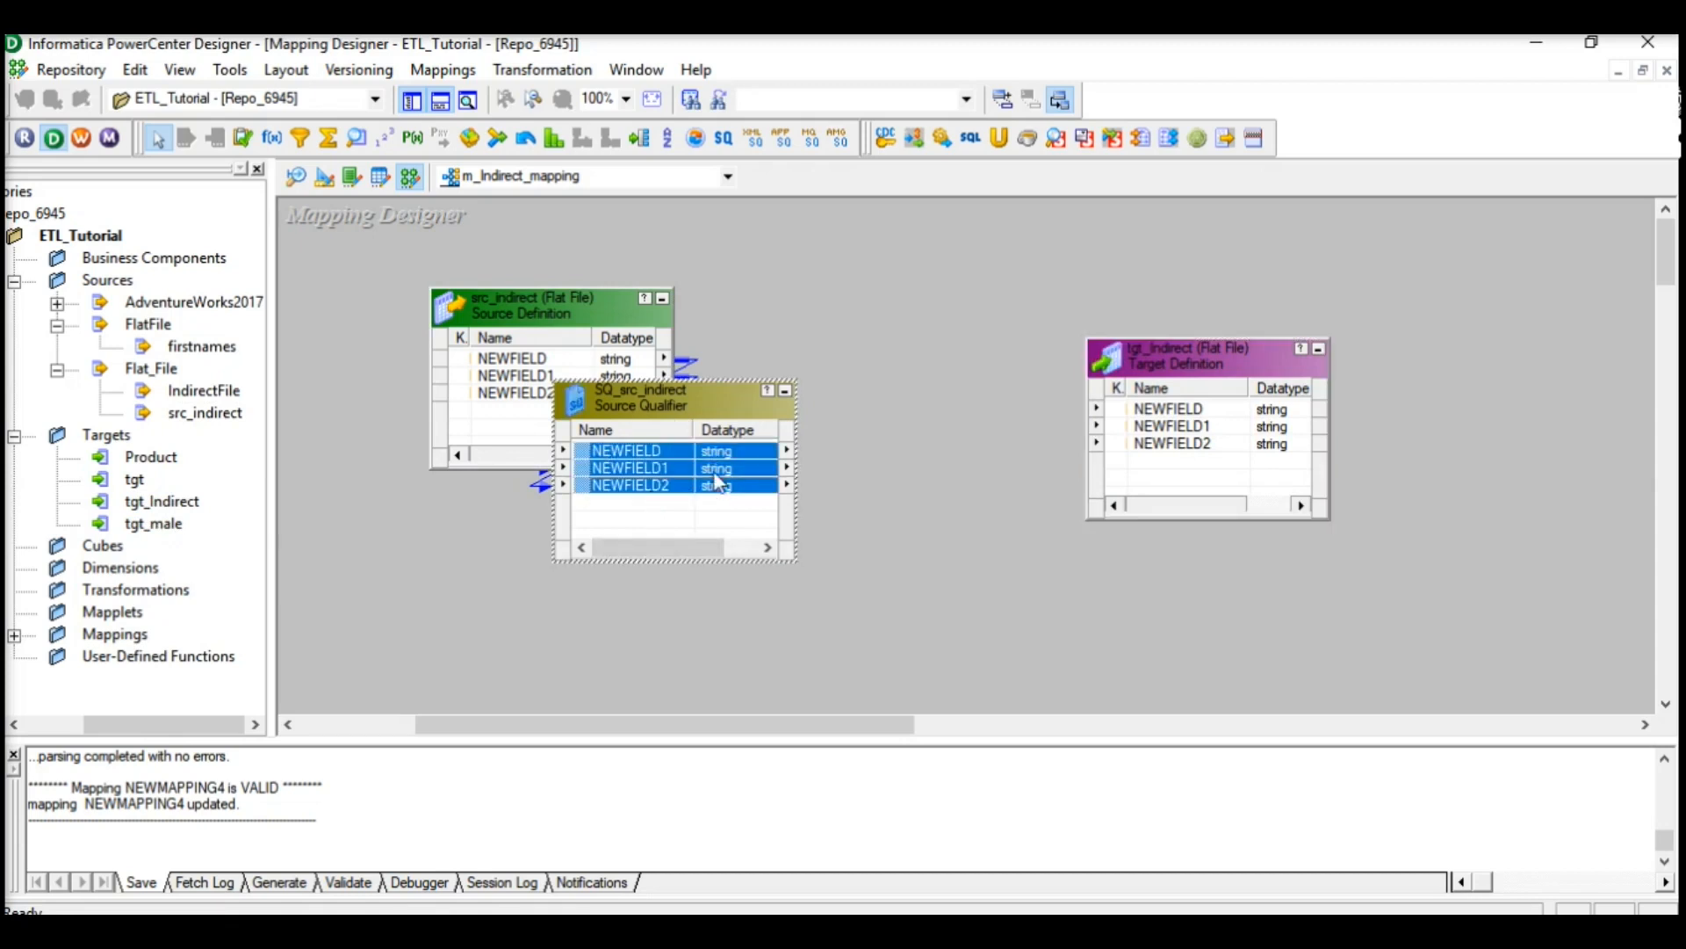
pyautogui.moveTo(718, 451); pyautogui.dragTo(1175, 422)
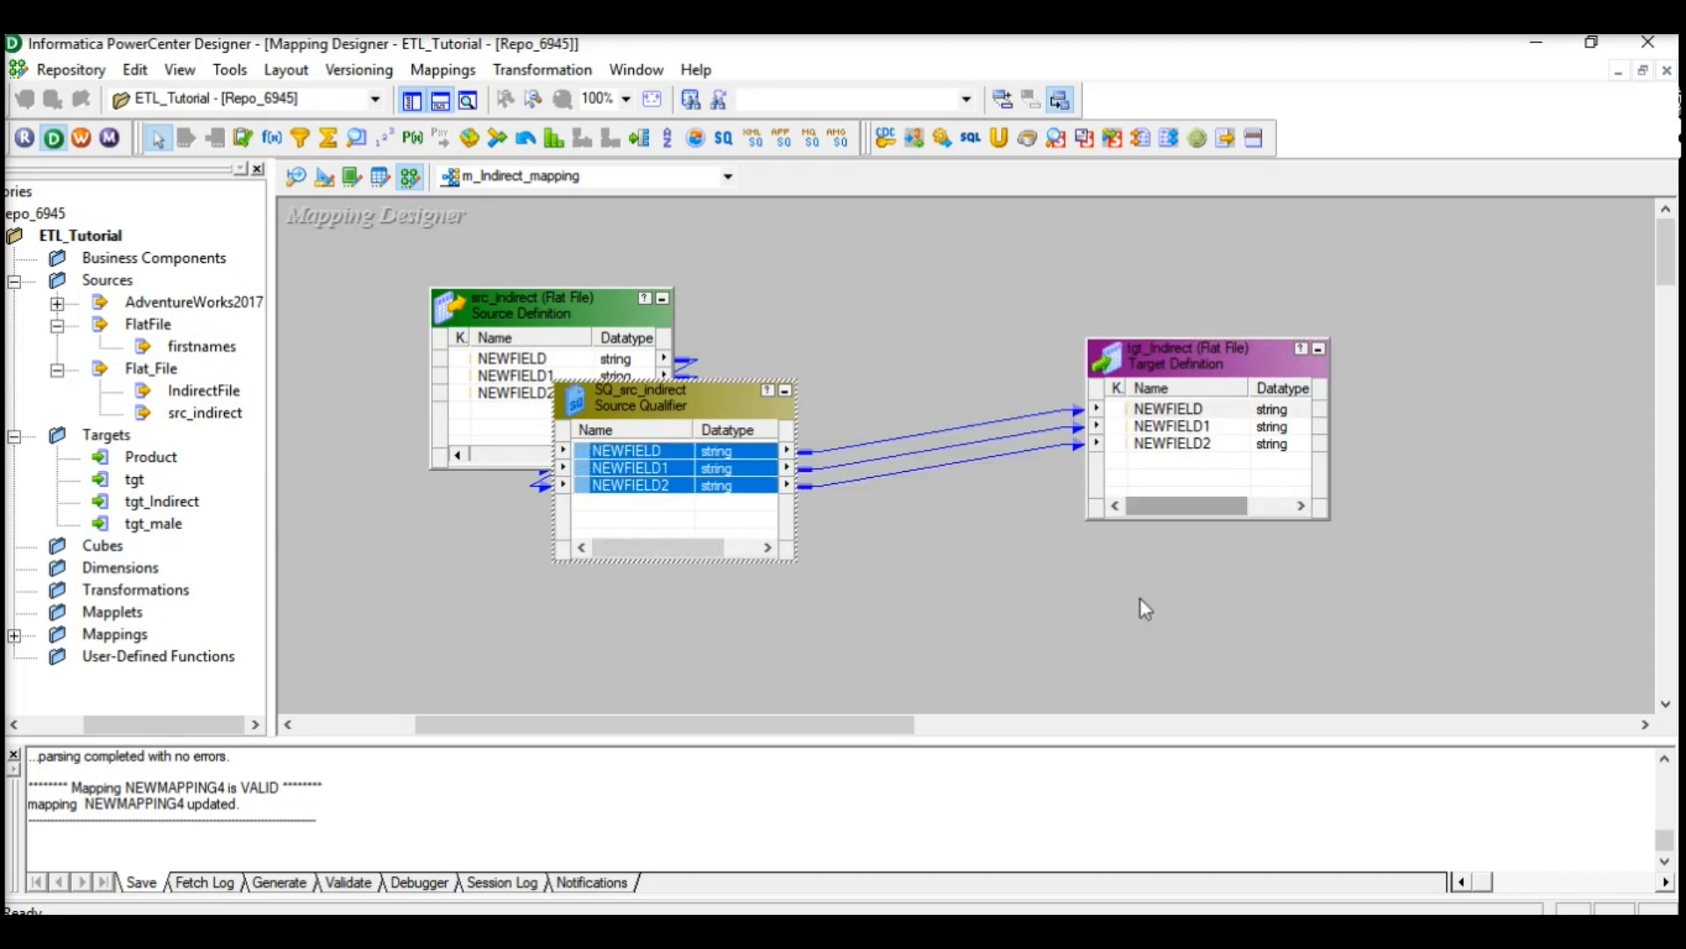
pyautogui.hotkey('ctrl', 's')
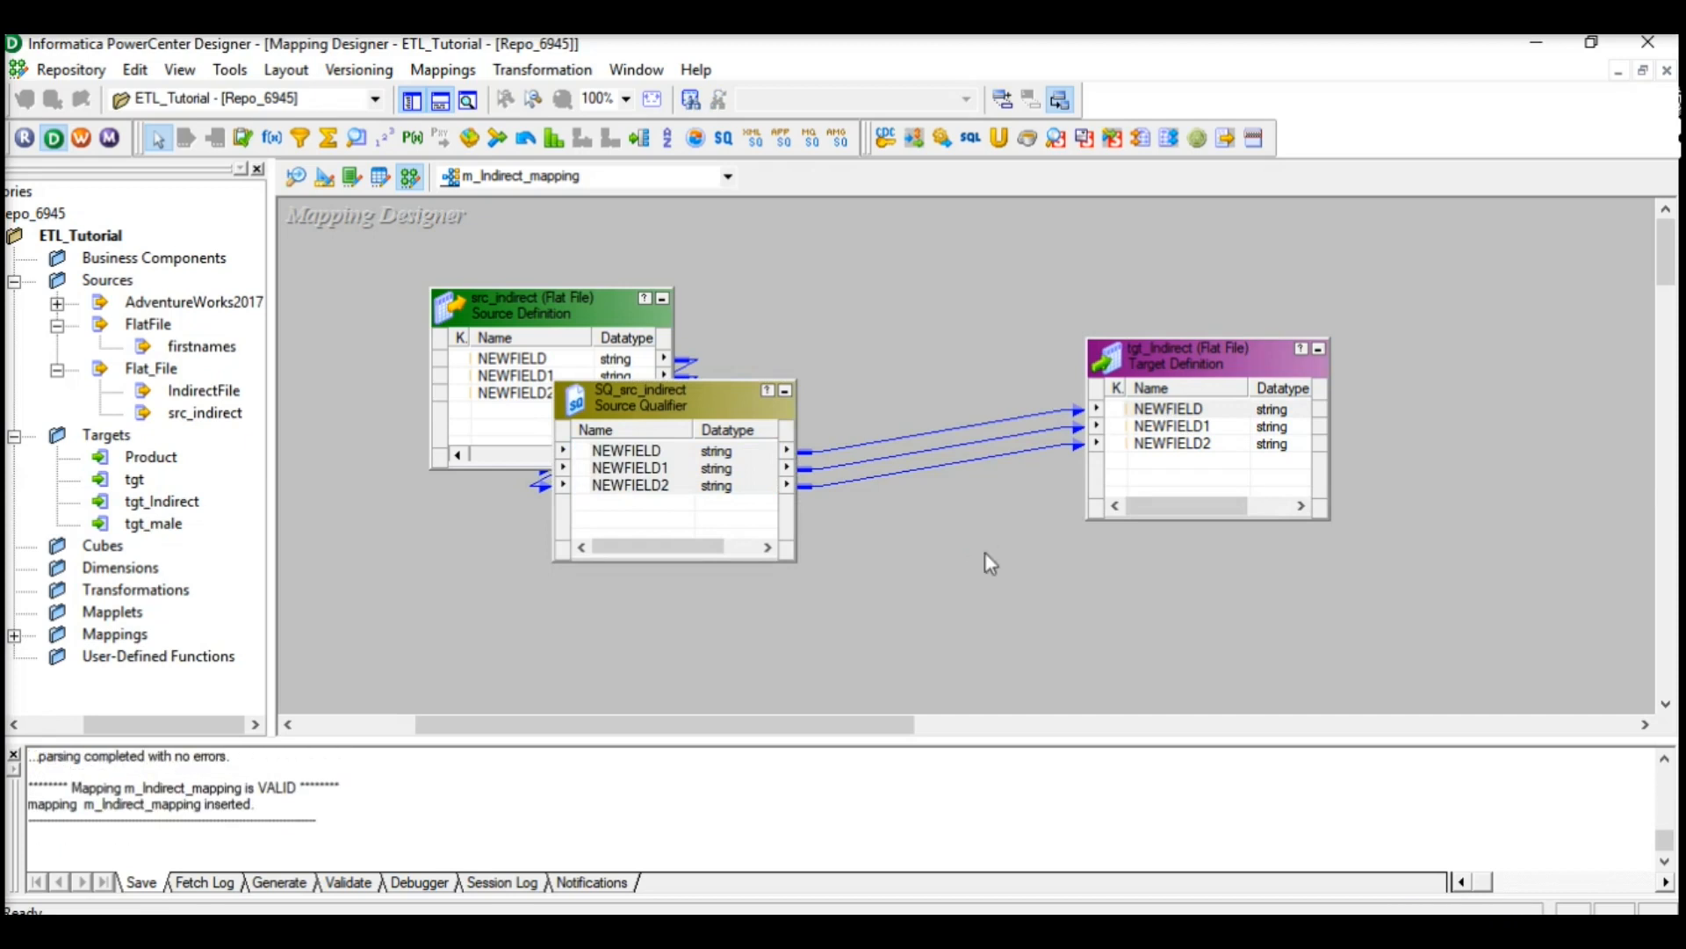
# Arrange all objects of the mapping automatically in the workspace
pyautogui.rightClick(777, 373)
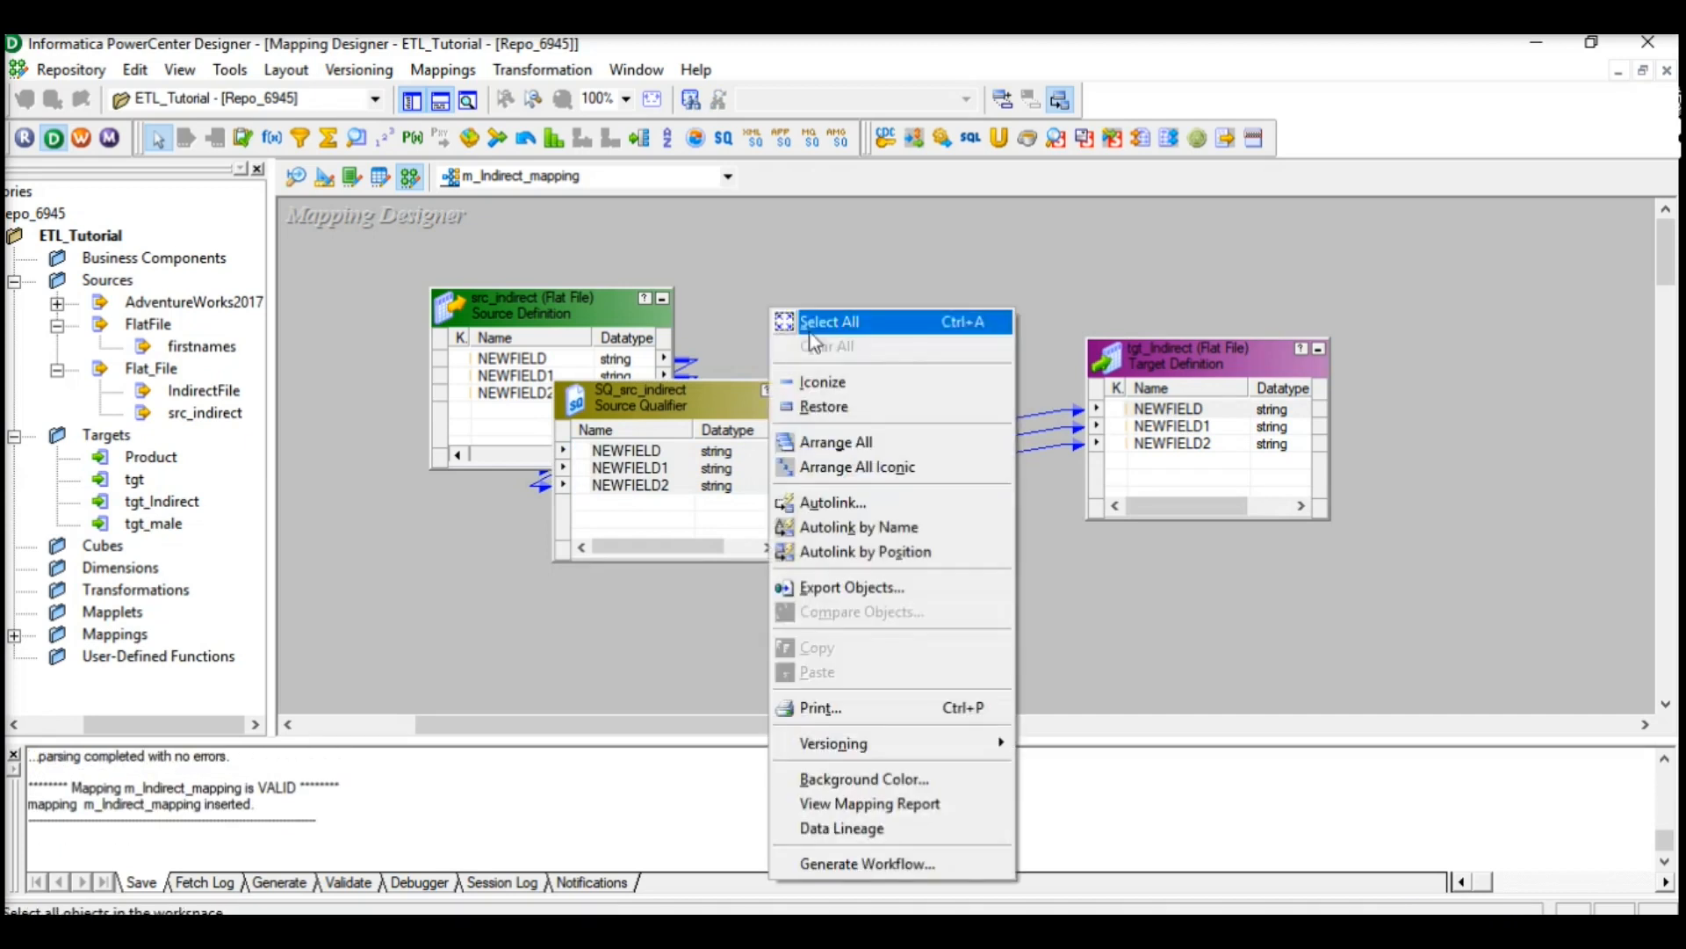
pyautogui.click(881, 444)
pyautogui.moveTo(608, 710); pyautogui.dragTo(657, 706)
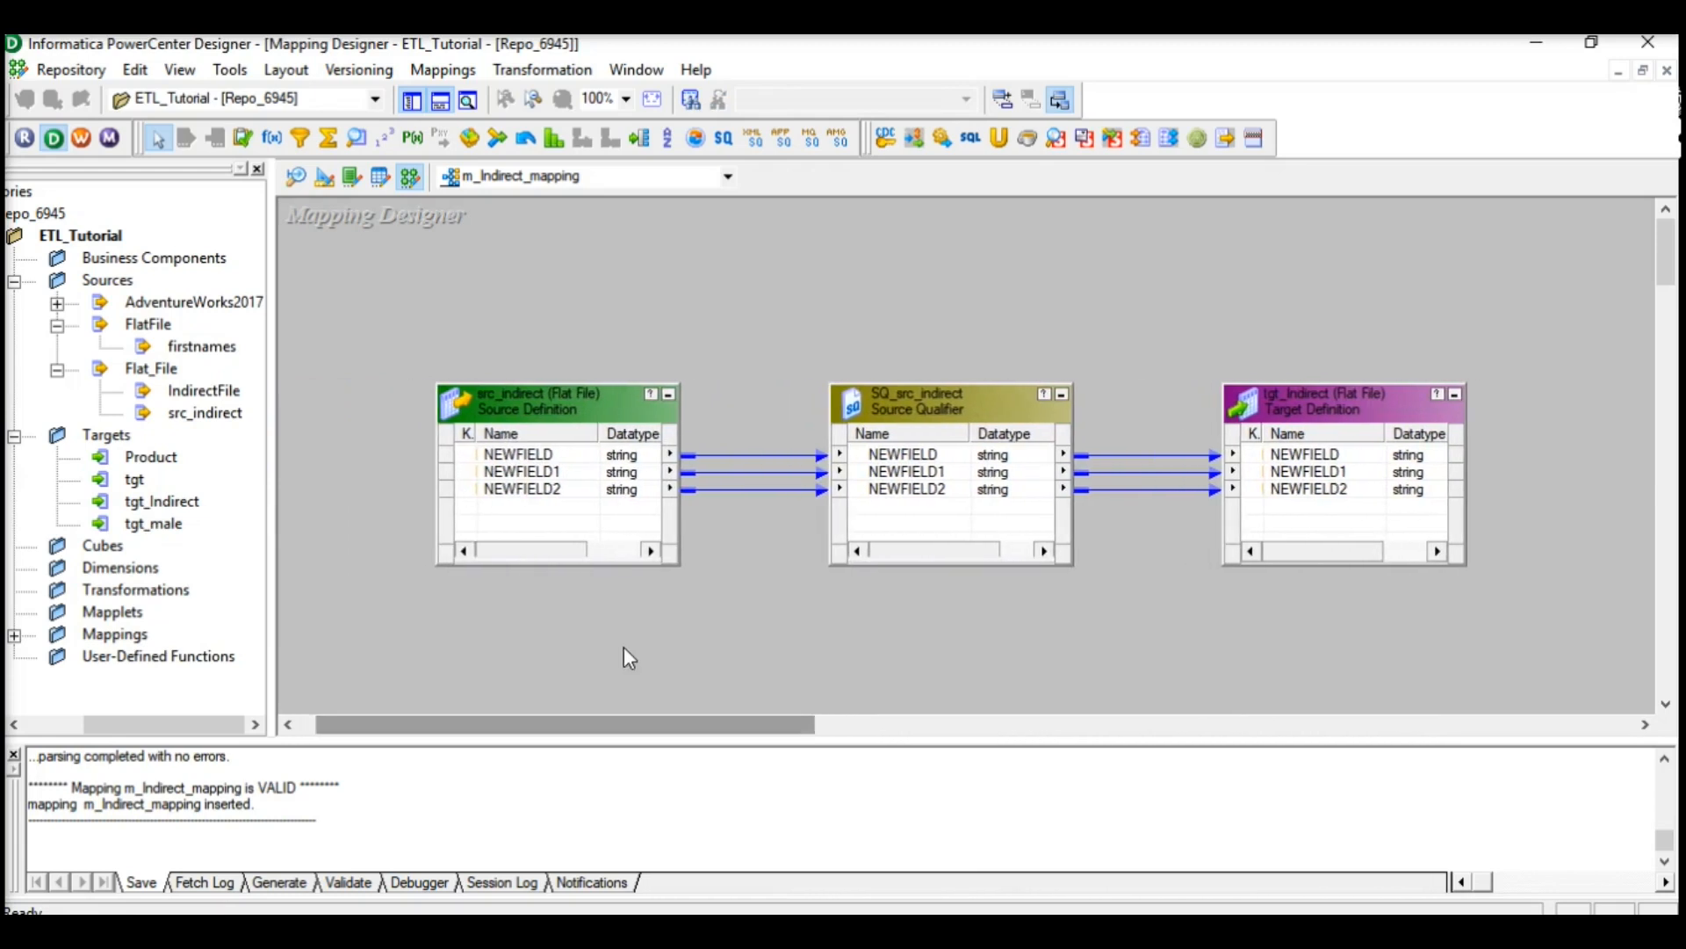
# Generate a workflow with a non-reusable session from m_Indirect_mapping, keeping the default Integration Service, connections and name prefixes
pyautogui.click(436, 78)
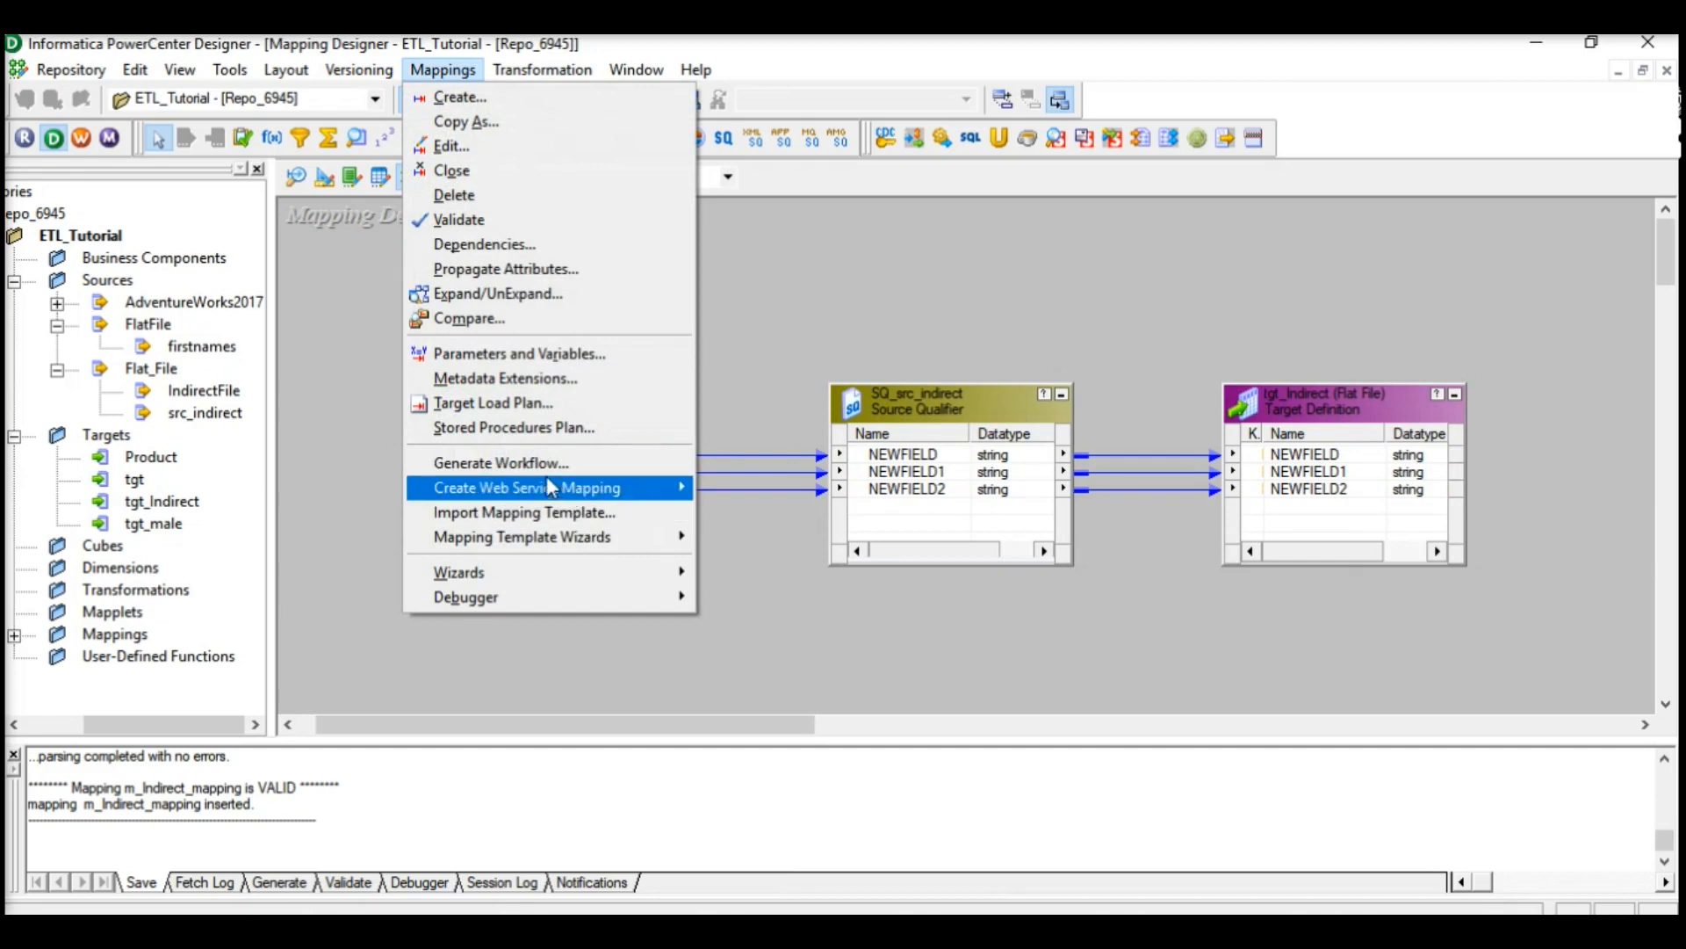
pyautogui.click(501, 463)
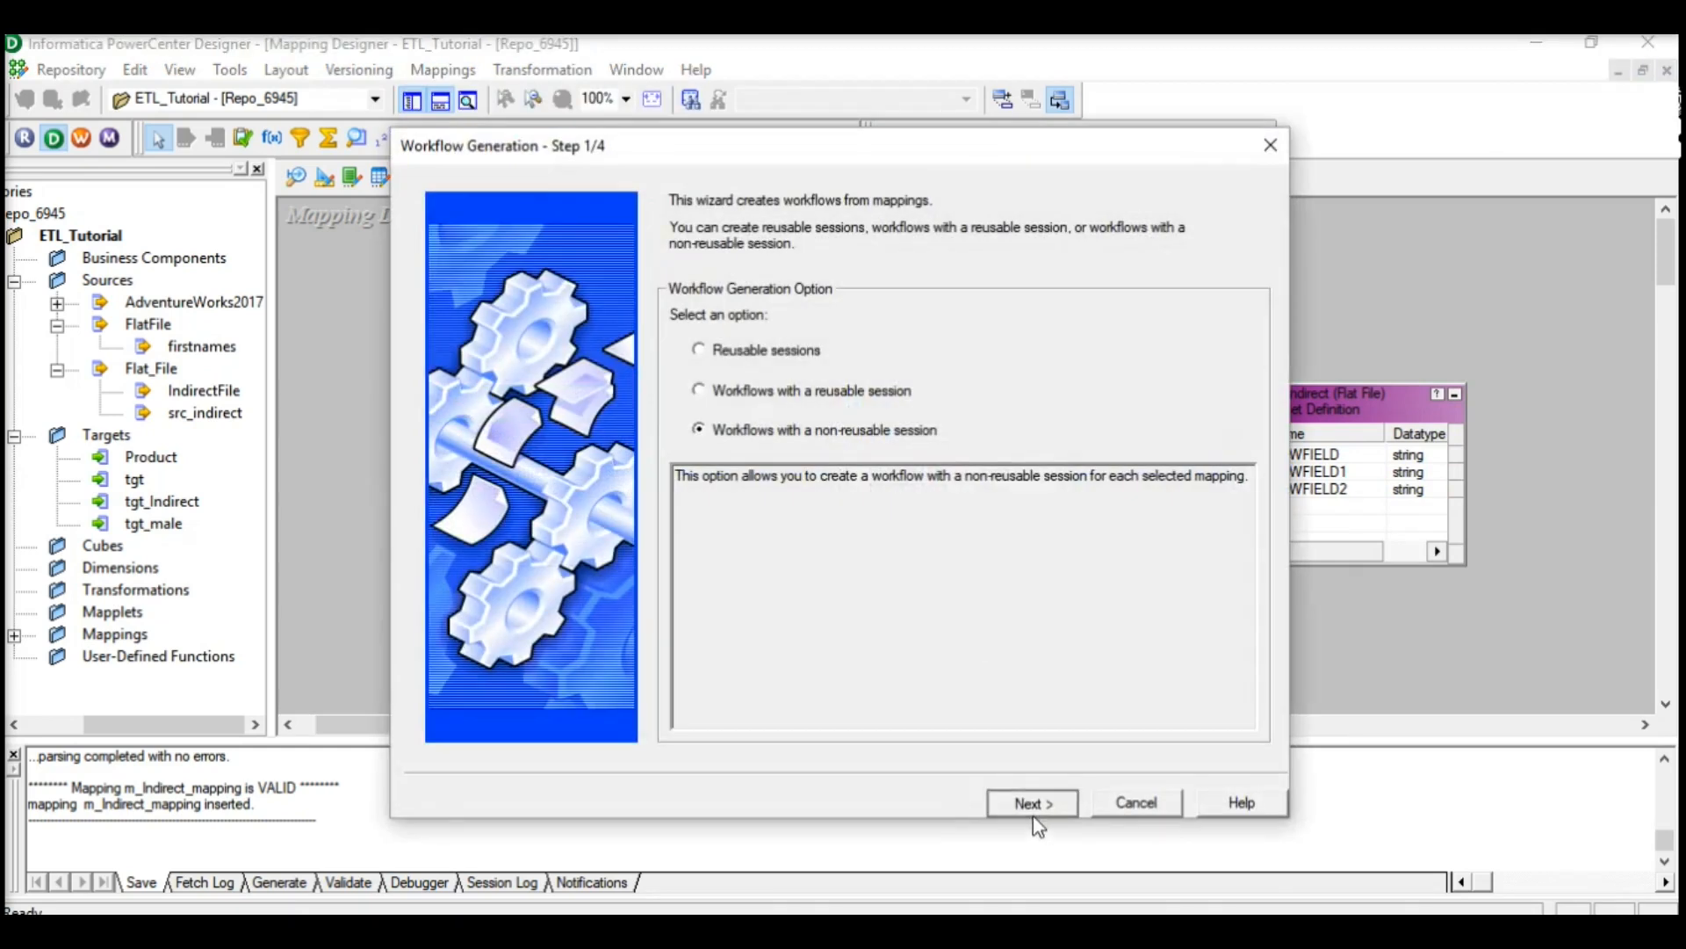
pyautogui.click(1037, 813)
pyautogui.click(1034, 813)
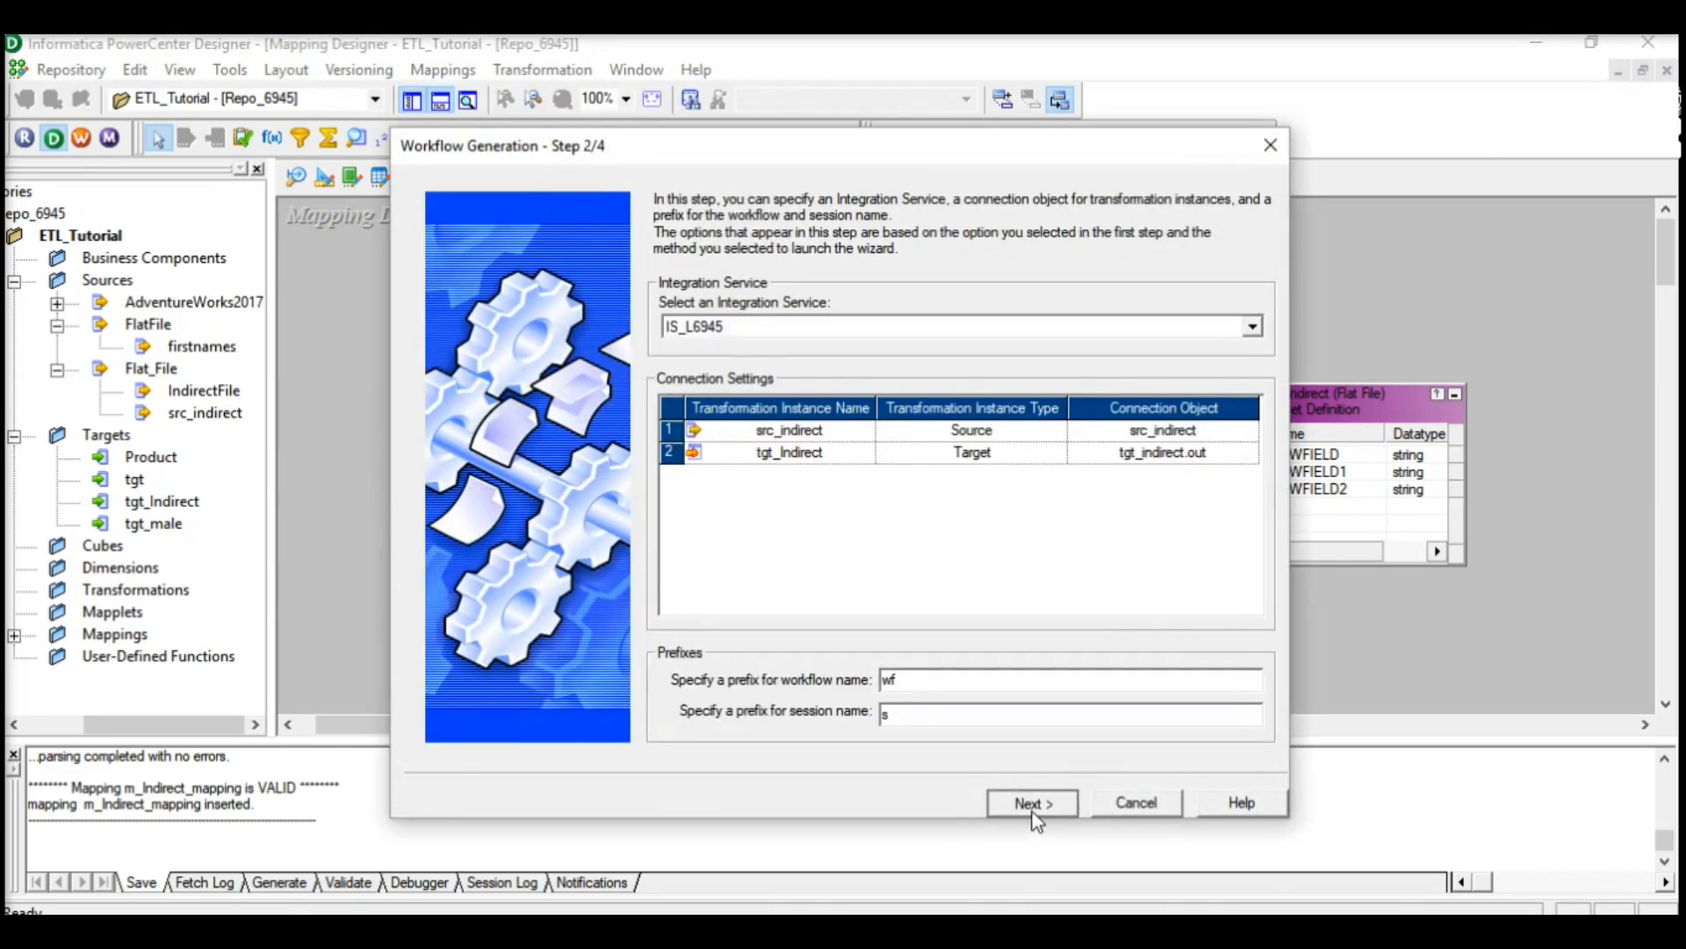
pyautogui.click(1029, 807)
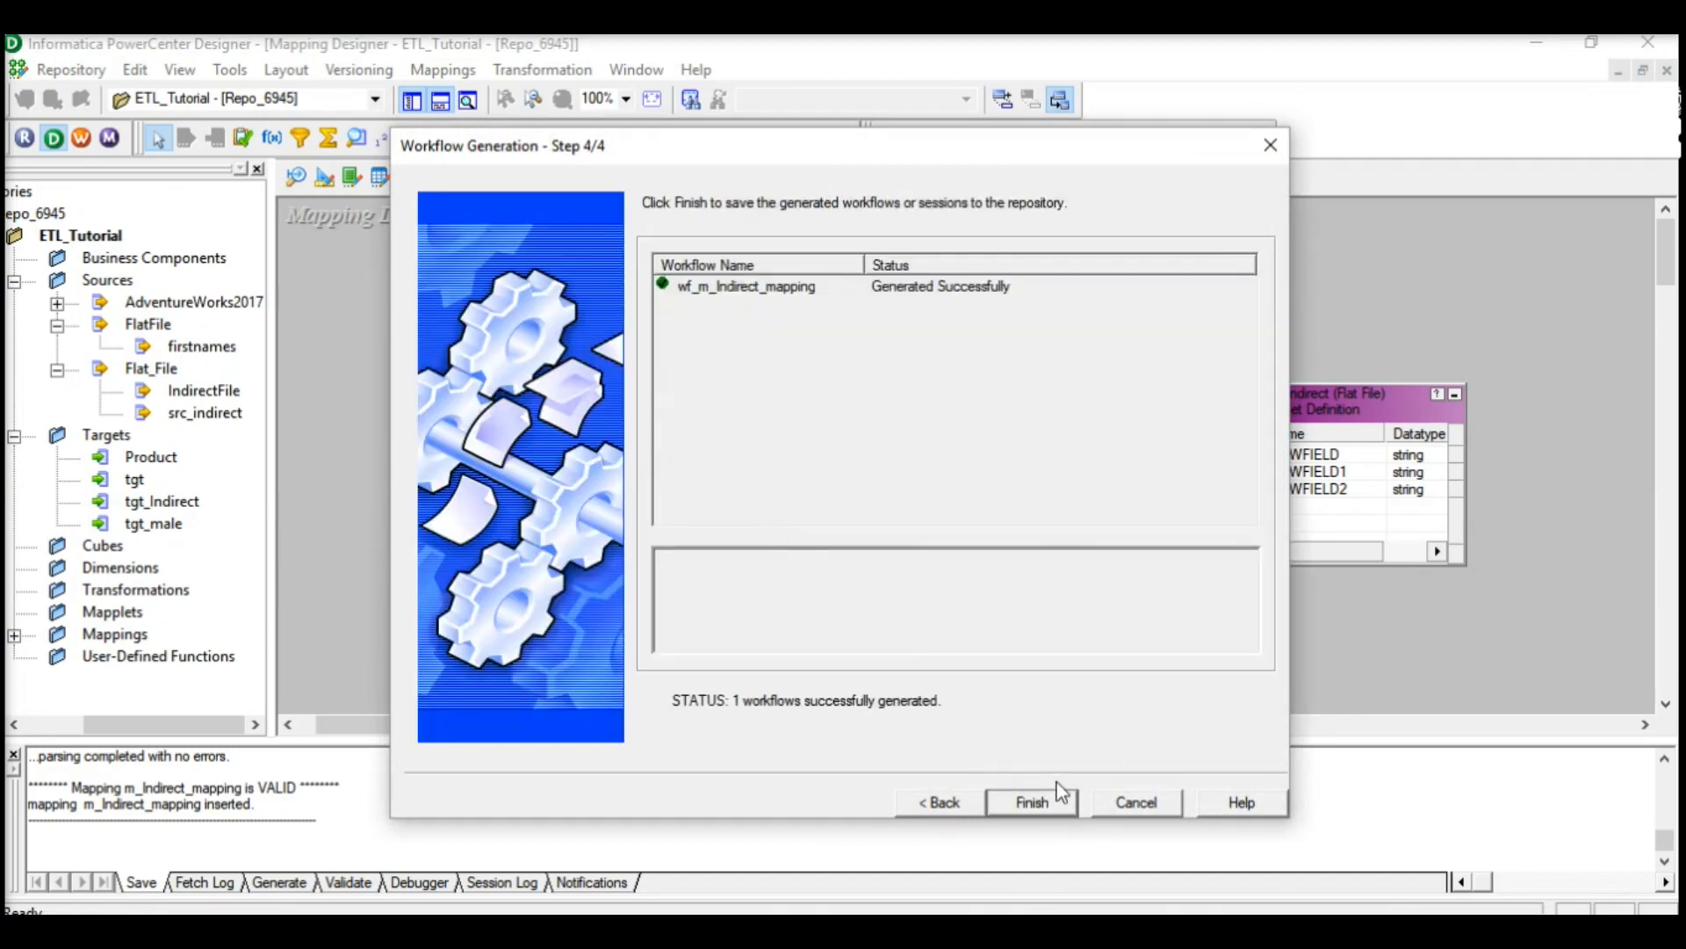
pyautogui.click(1033, 802)
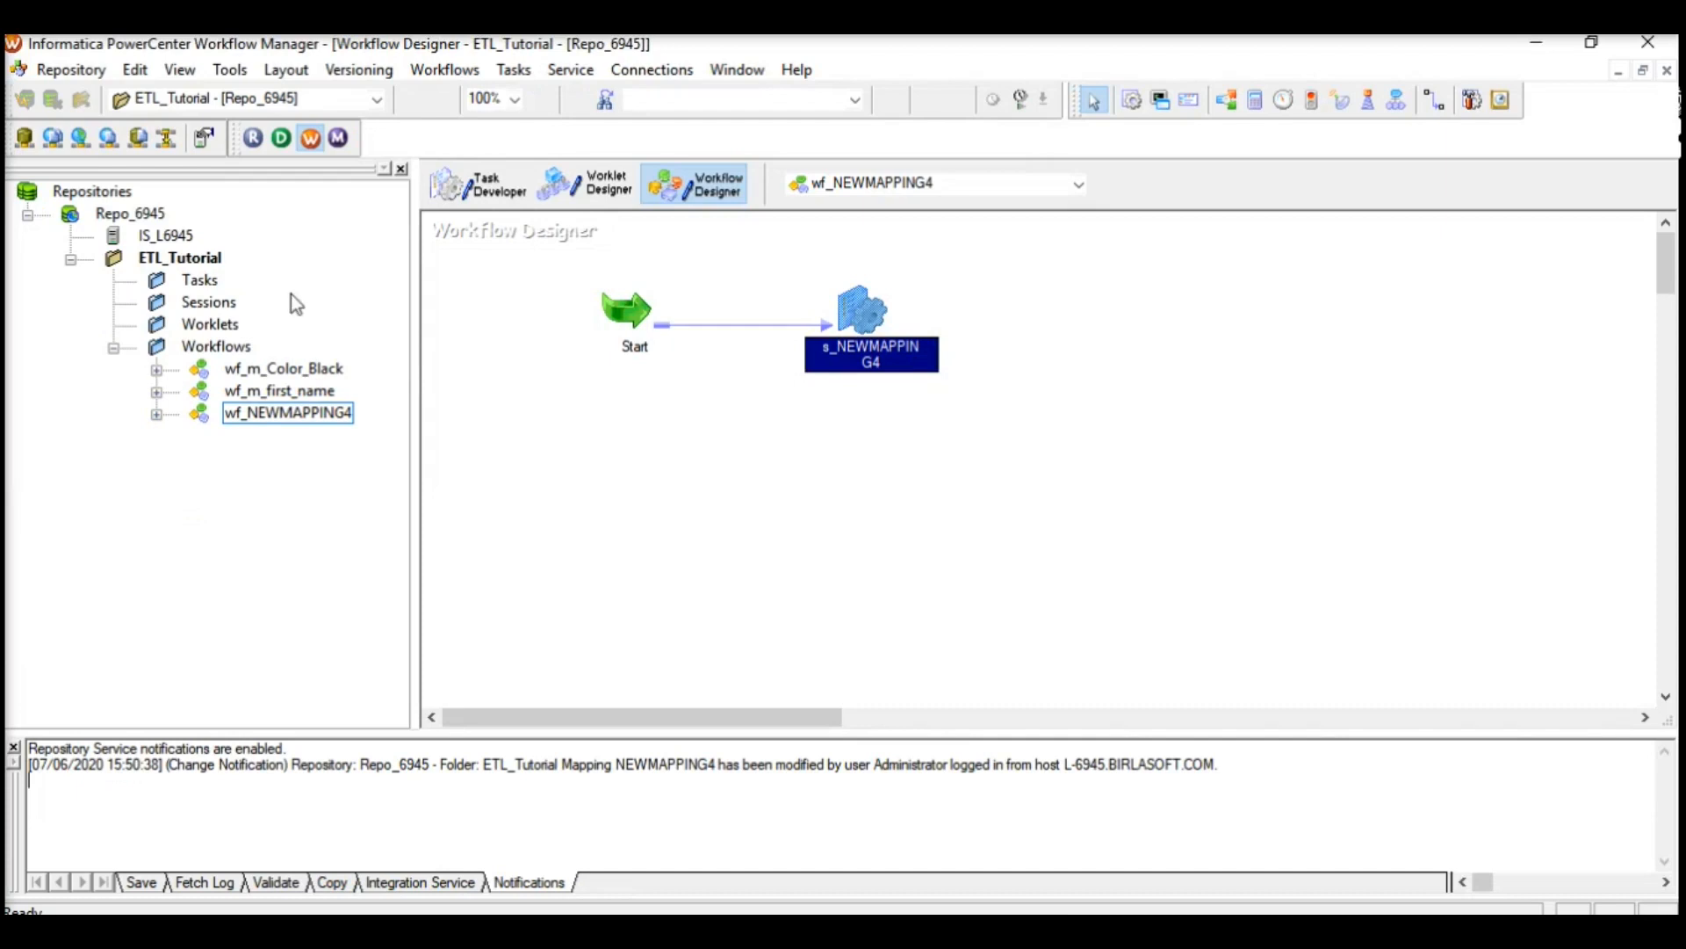
# In Workflow Manager, disconnect and reopen the ETL_Tutorial folder, and expand its list of workflows
pyautogui.rightClick(180, 259)
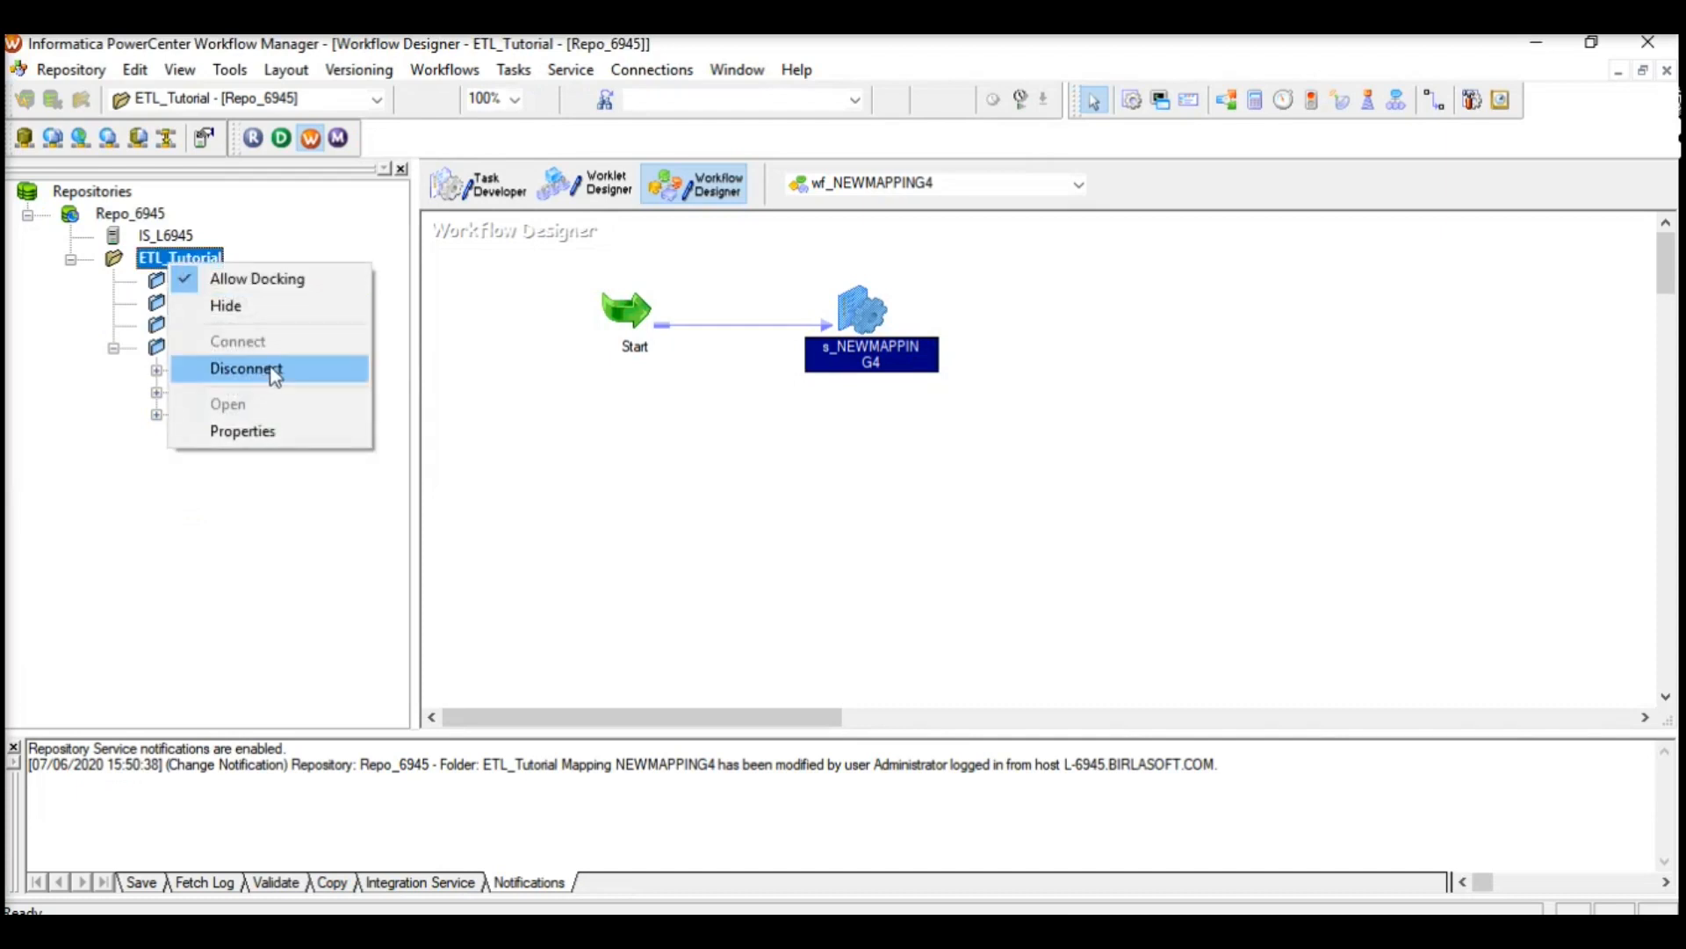
pyautogui.click(273, 373)
pyautogui.doubleClick(180, 259)
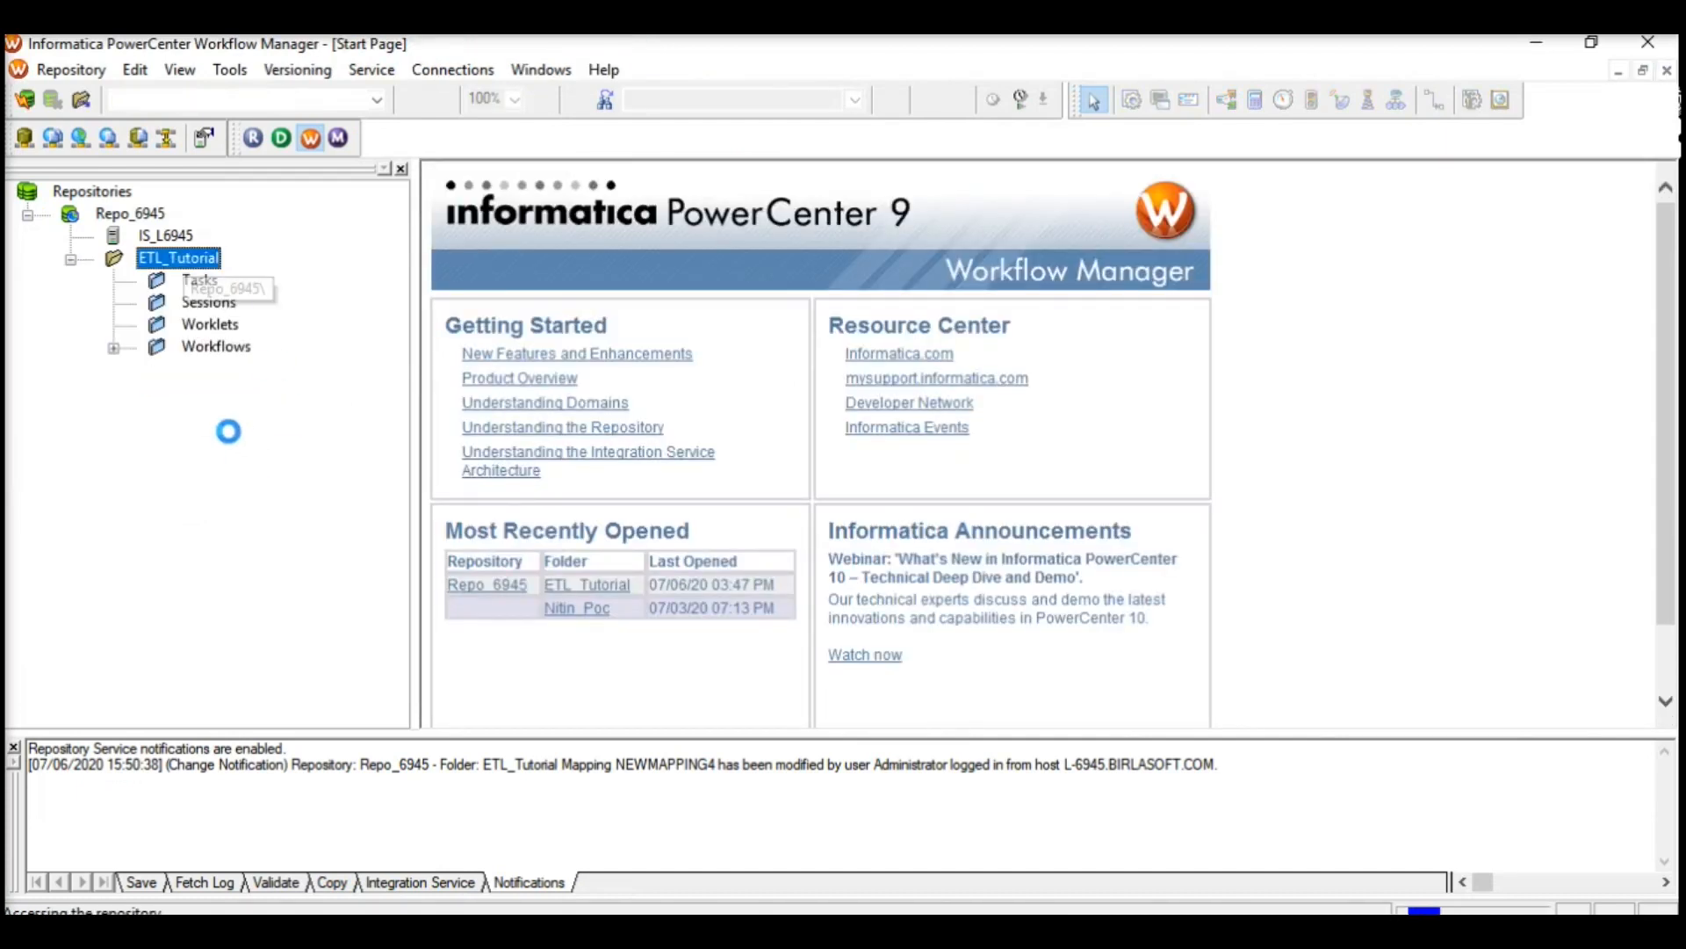
pyautogui.click(113, 349)
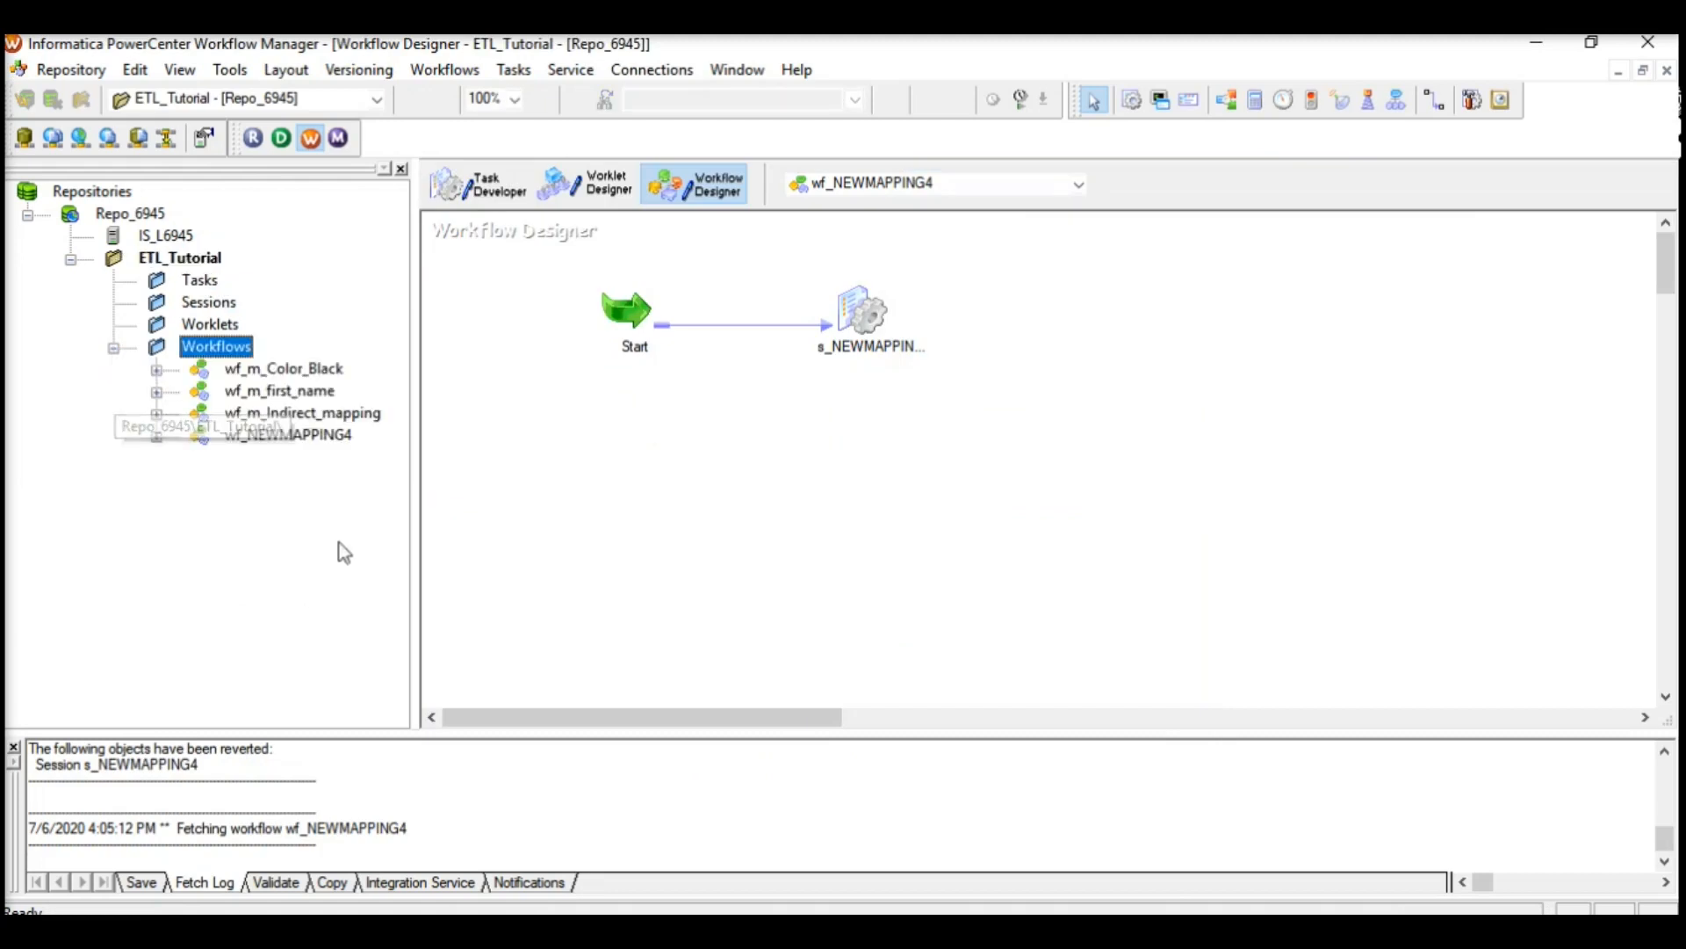
# Open the wf_m_Indirect_mapping workflow in the Workflow Designer
pyautogui.rightClick(292, 411)
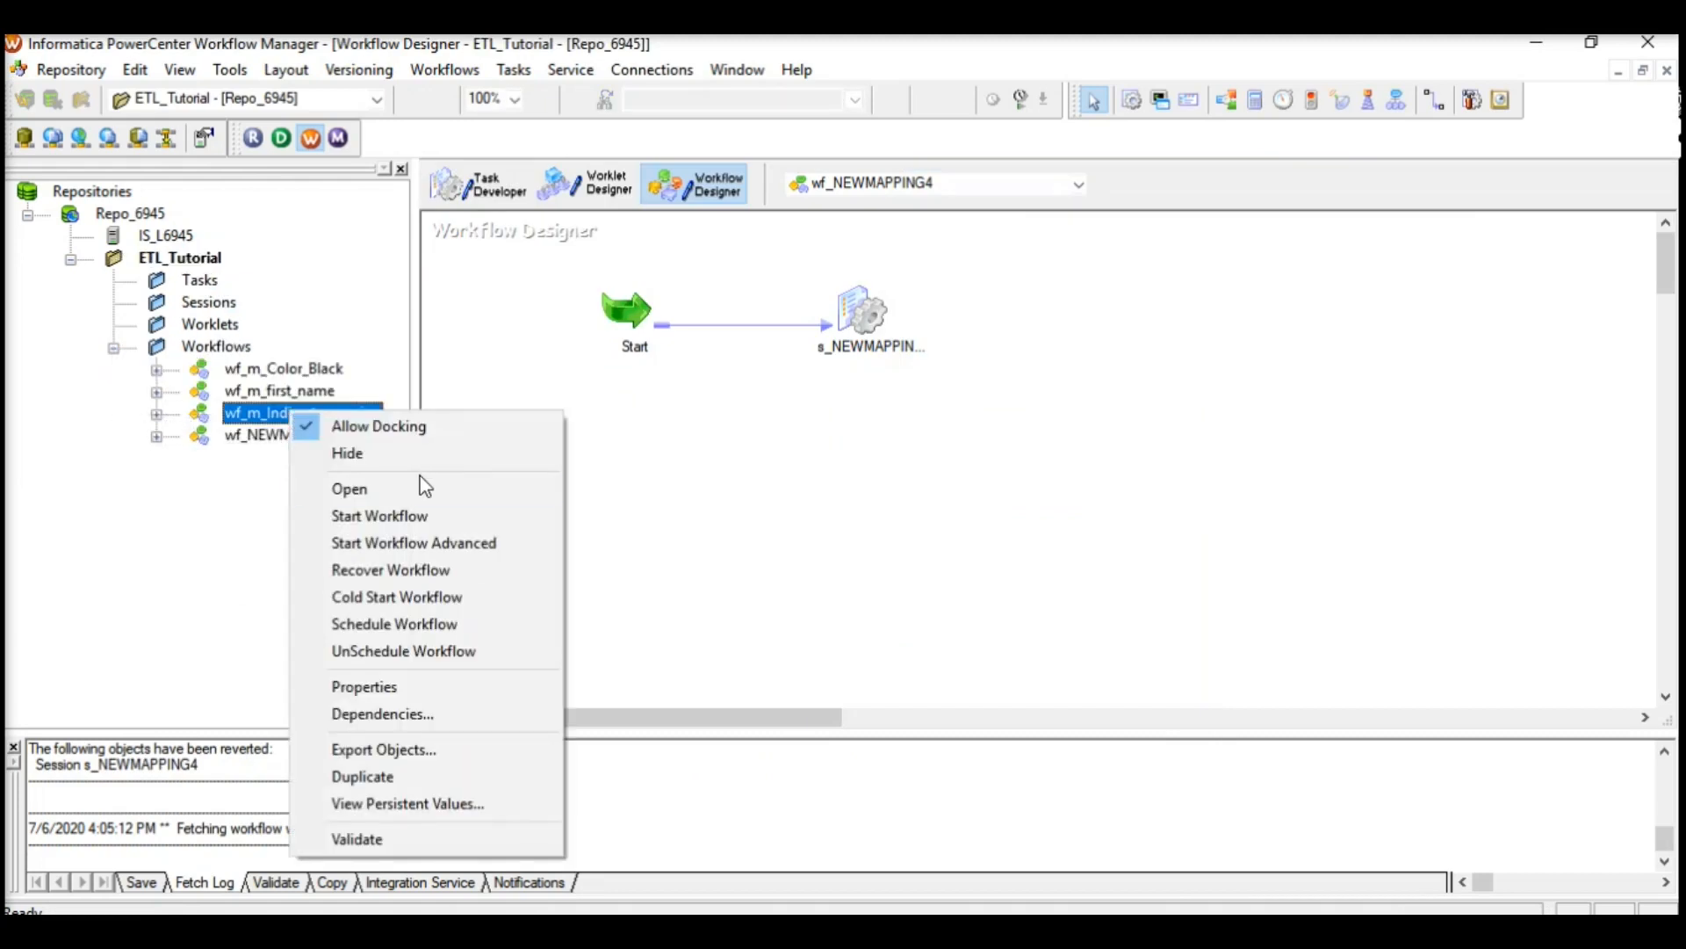
pyautogui.click(424, 483)
pyautogui.click(942, 512)
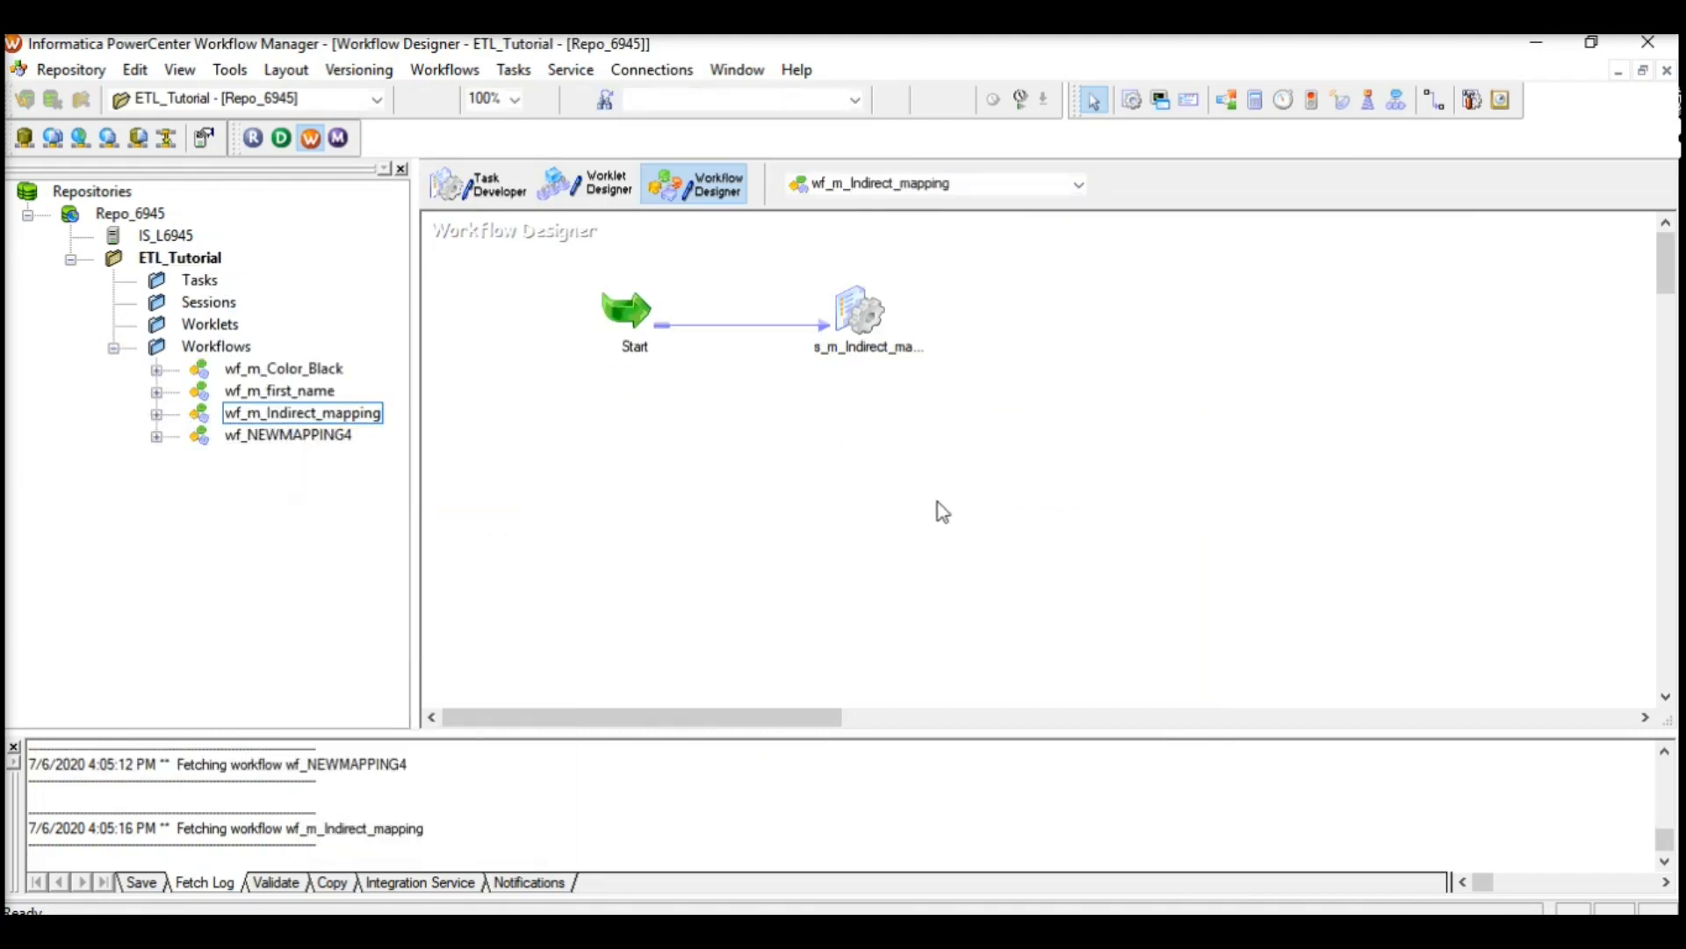
# Open the s_m_Indirect_mapping session's mapping settings for SQ_src_indirect, collapsing Readers and Connections to expose the file properties
pyautogui.click(863, 307)
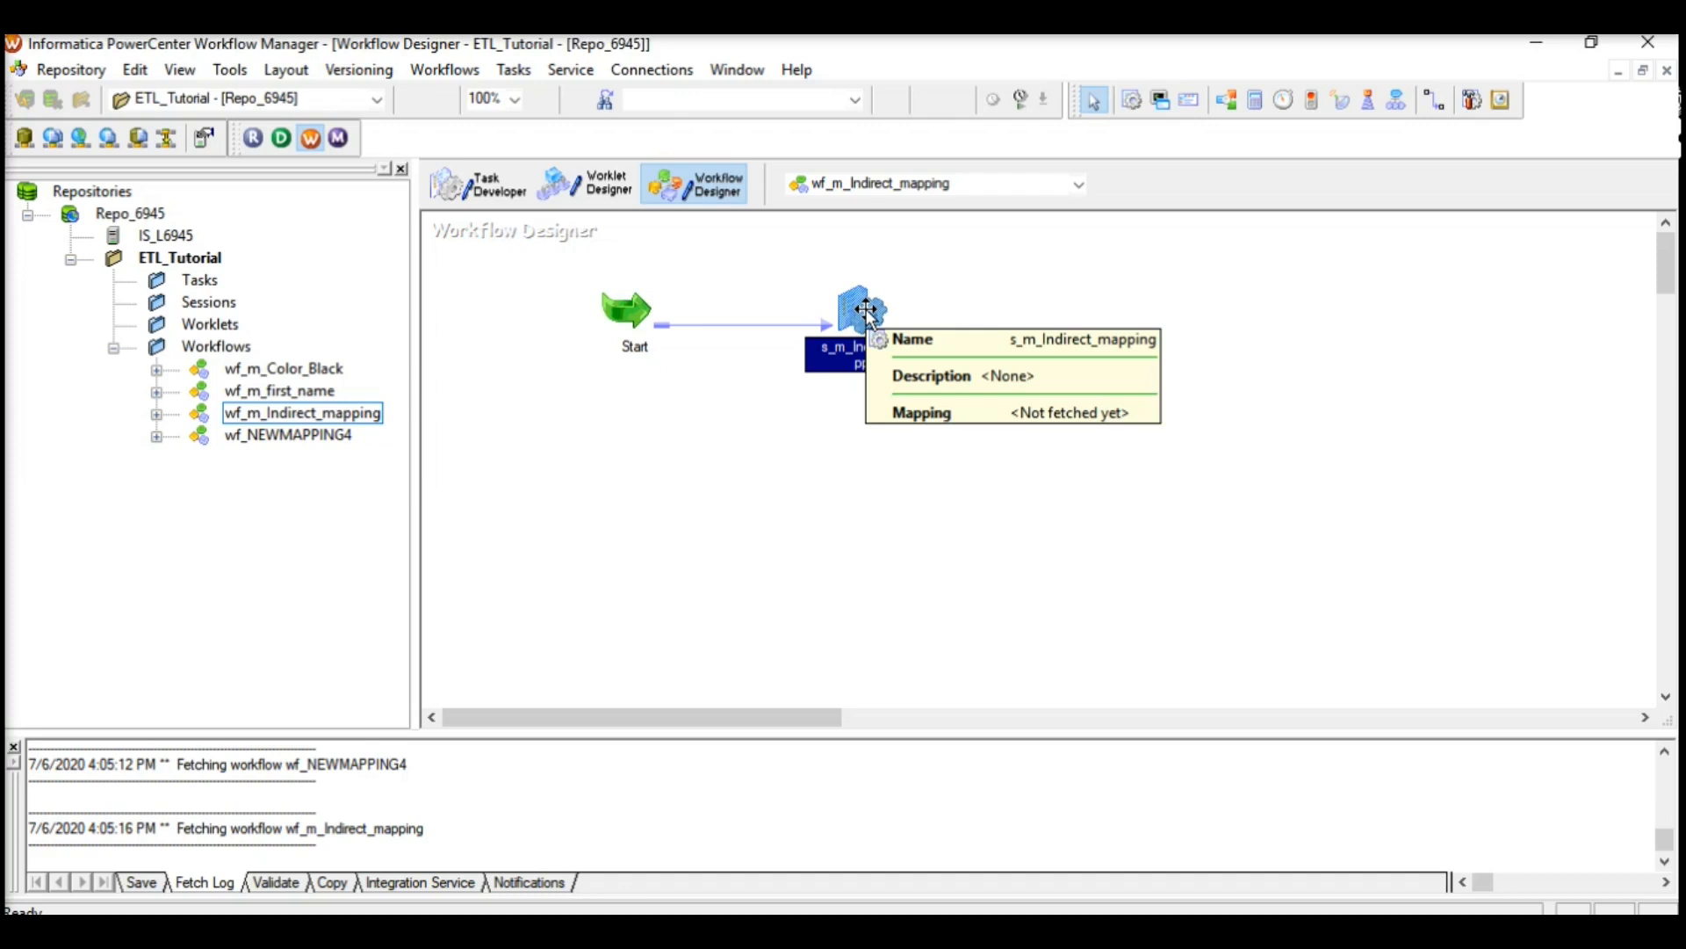
pyautogui.doubleClick(866, 310)
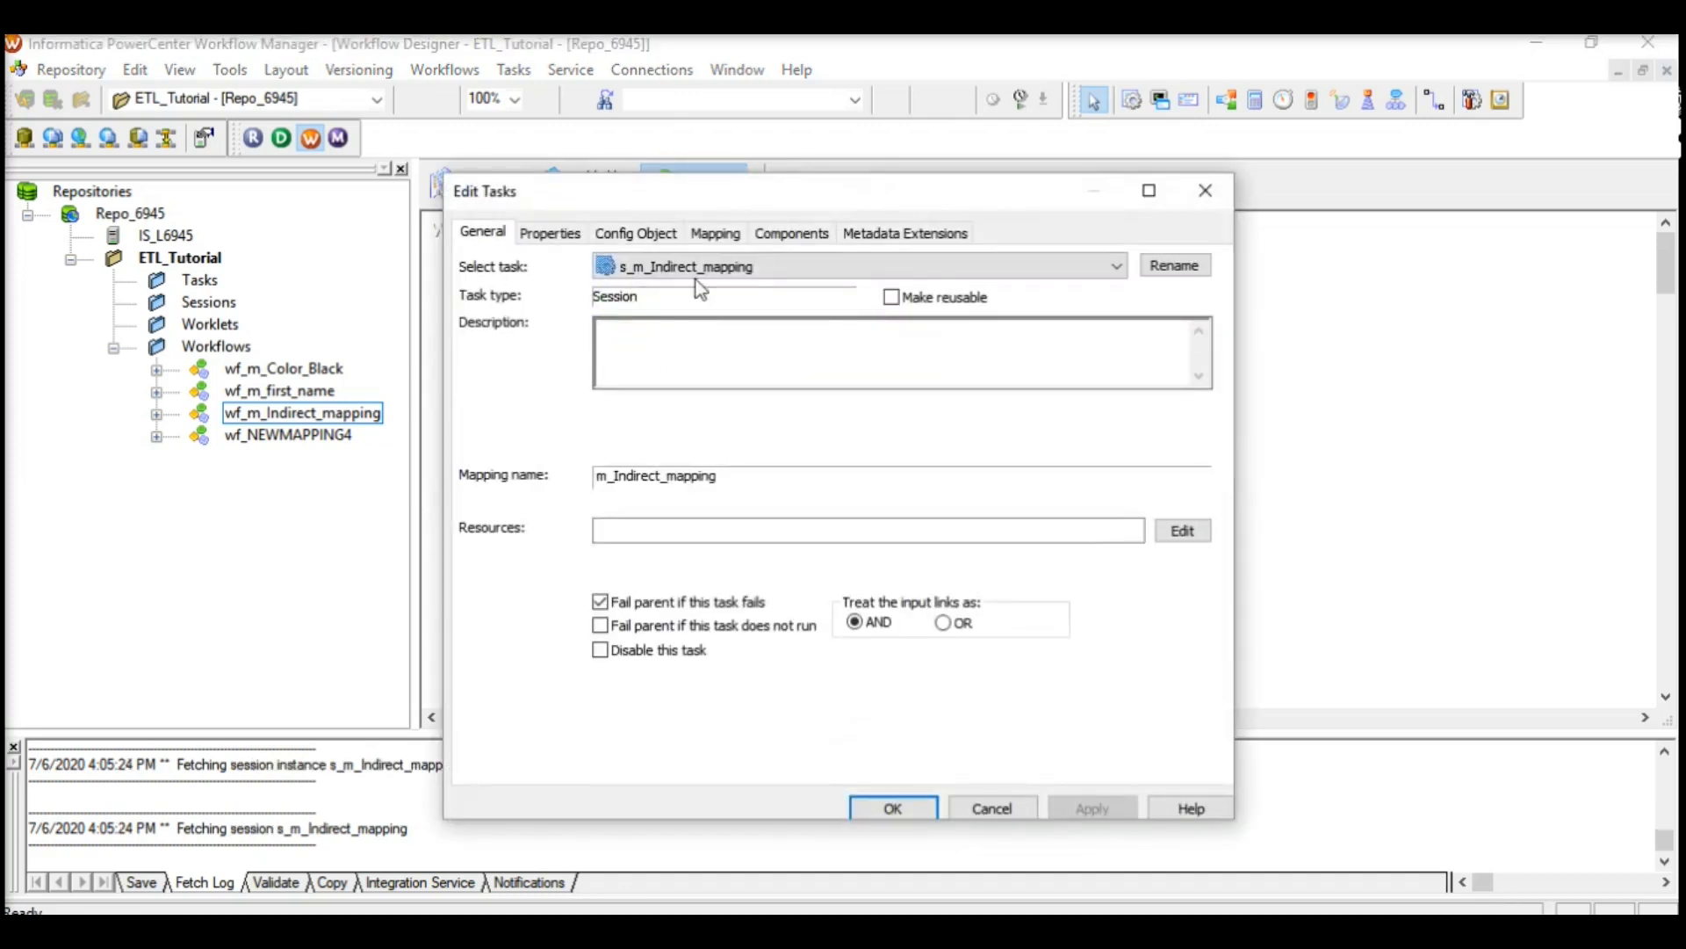
pyautogui.click(716, 233)
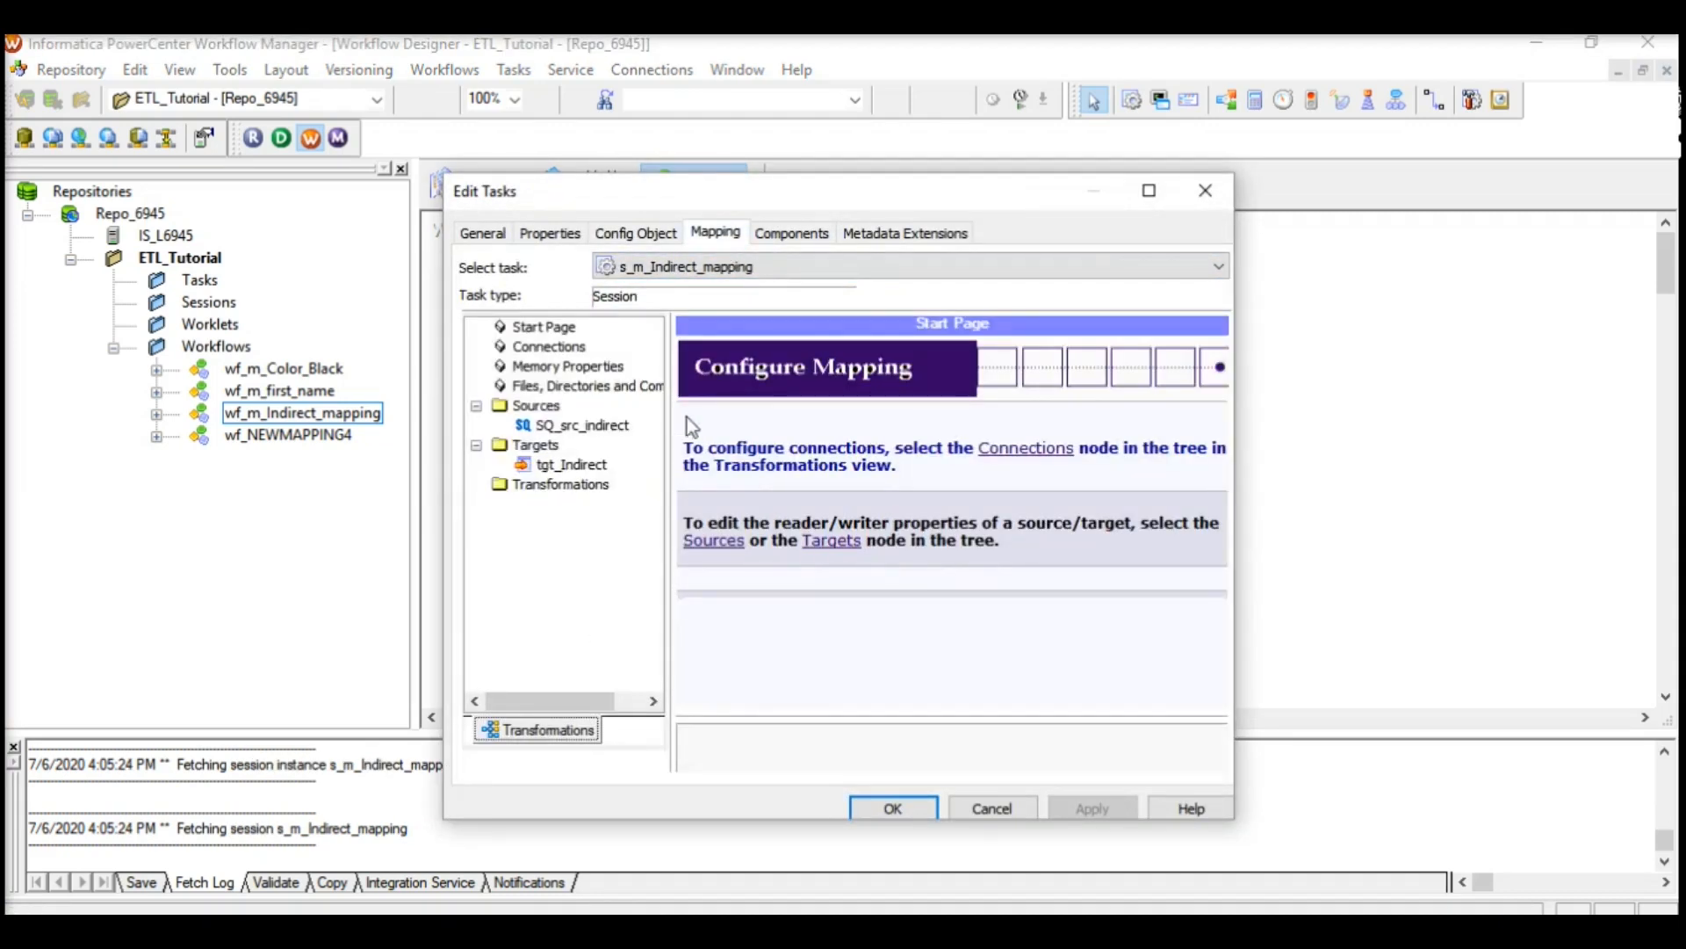
pyautogui.click(572, 426)
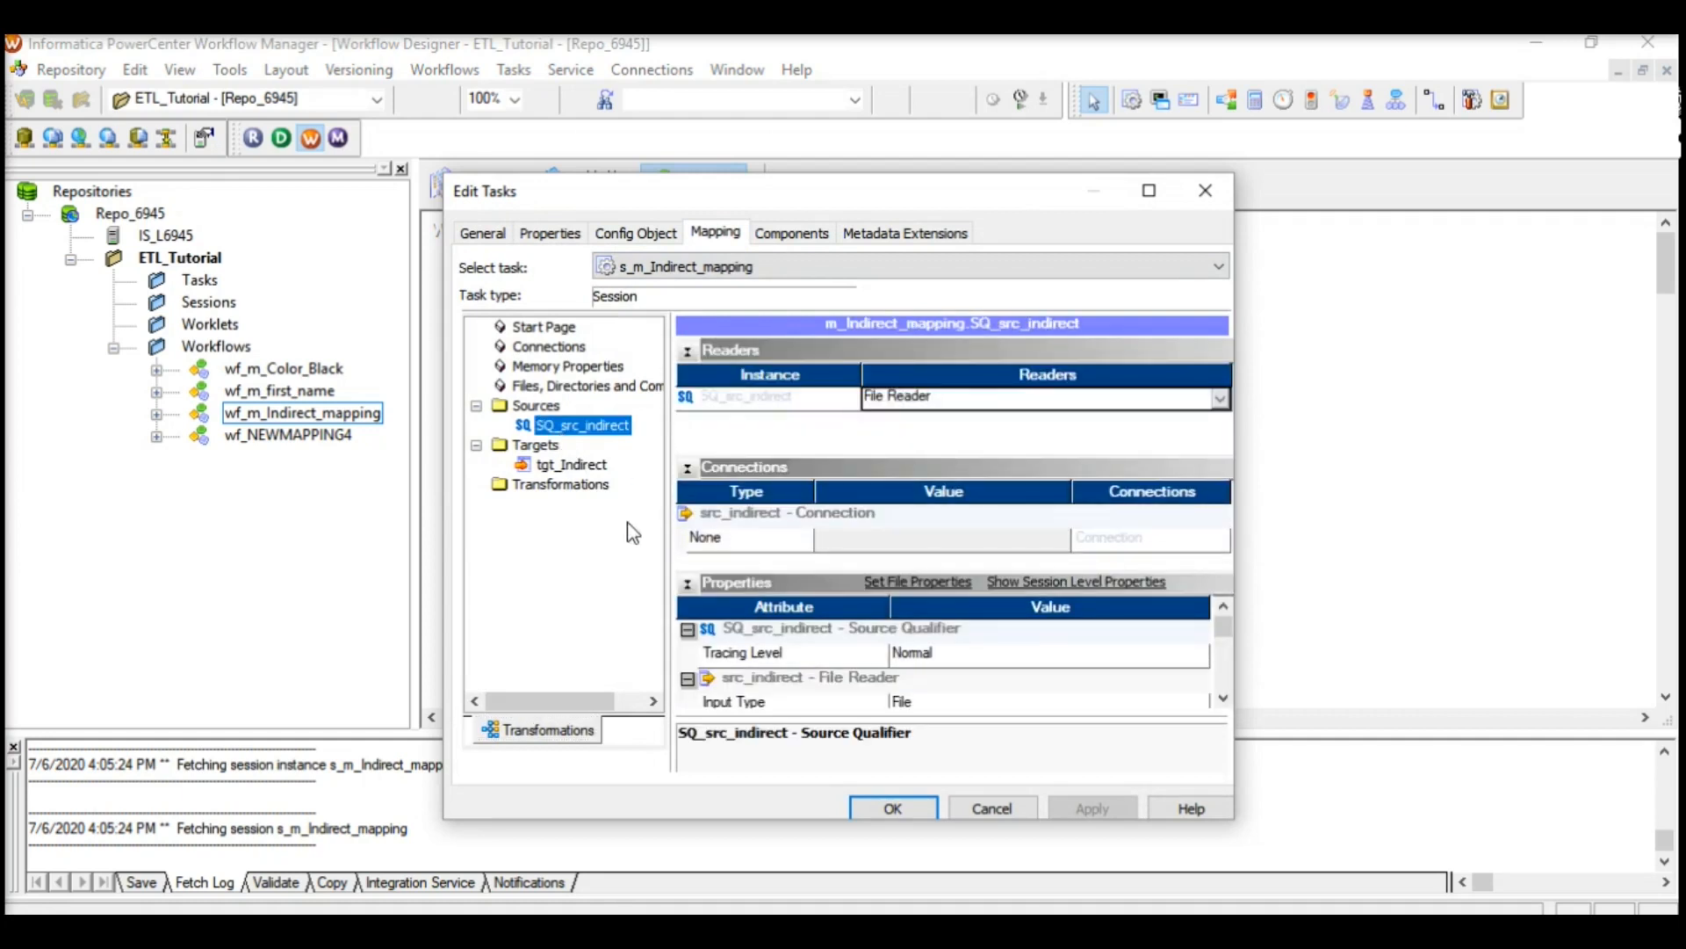
pyautogui.click(691, 353)
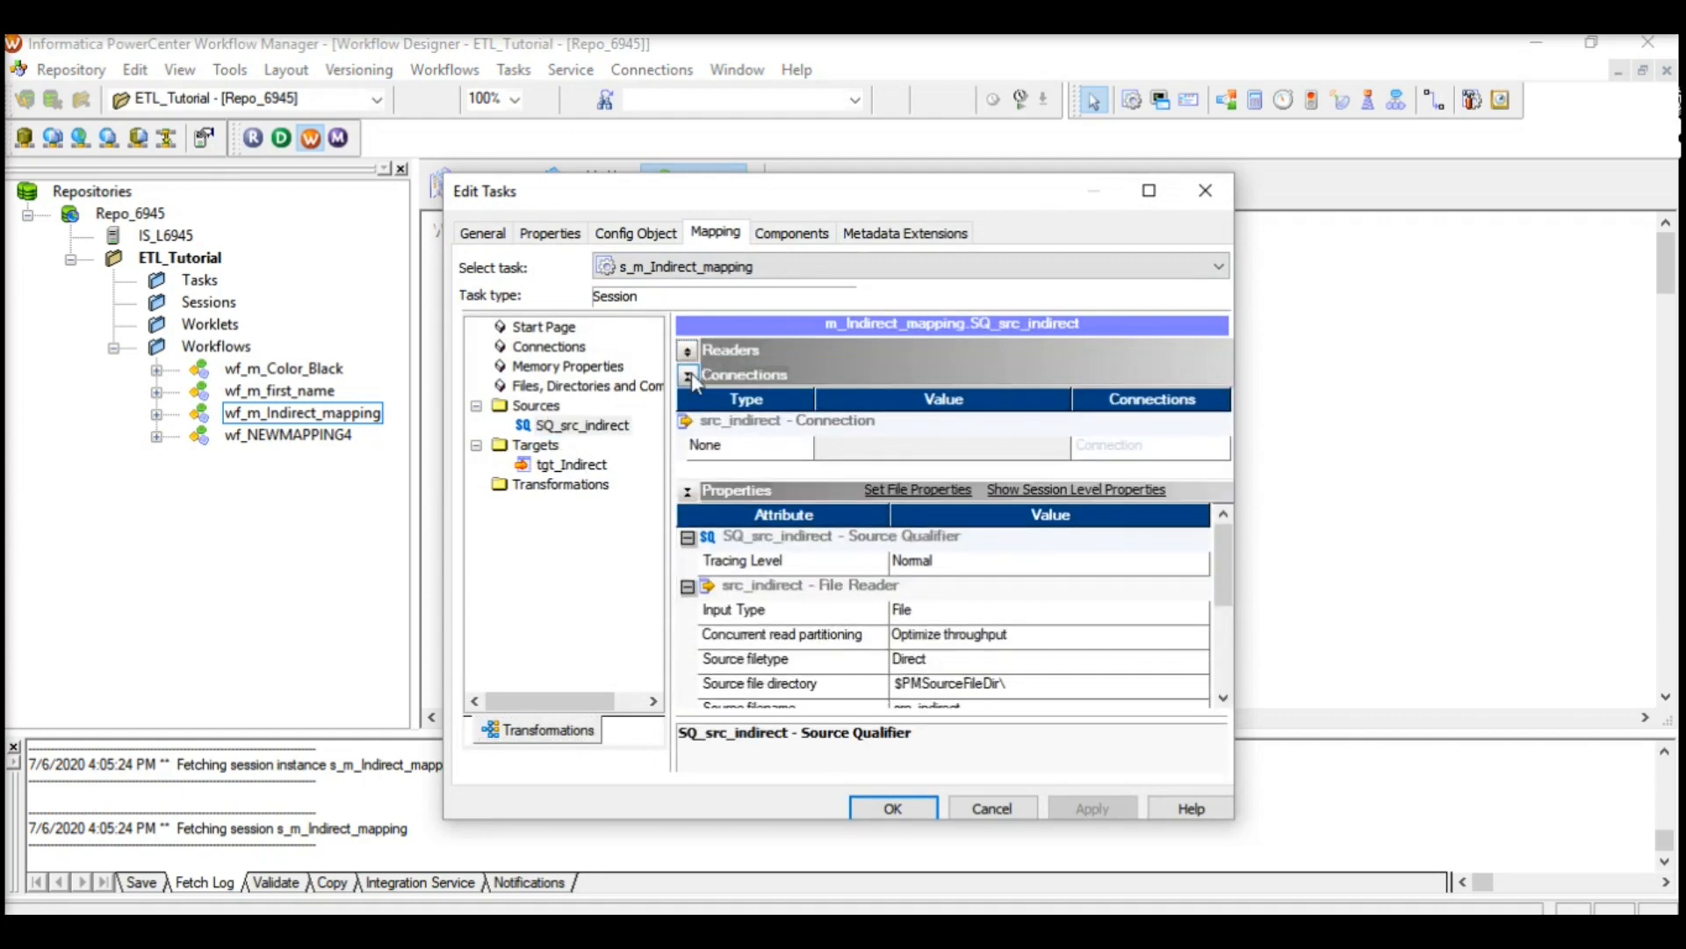
pyautogui.click(688, 376)
# Copy the file list's name from the SrcFiles folder and set the session's source filename to IndirectFile.txt
pyautogui.click(1066, 598)
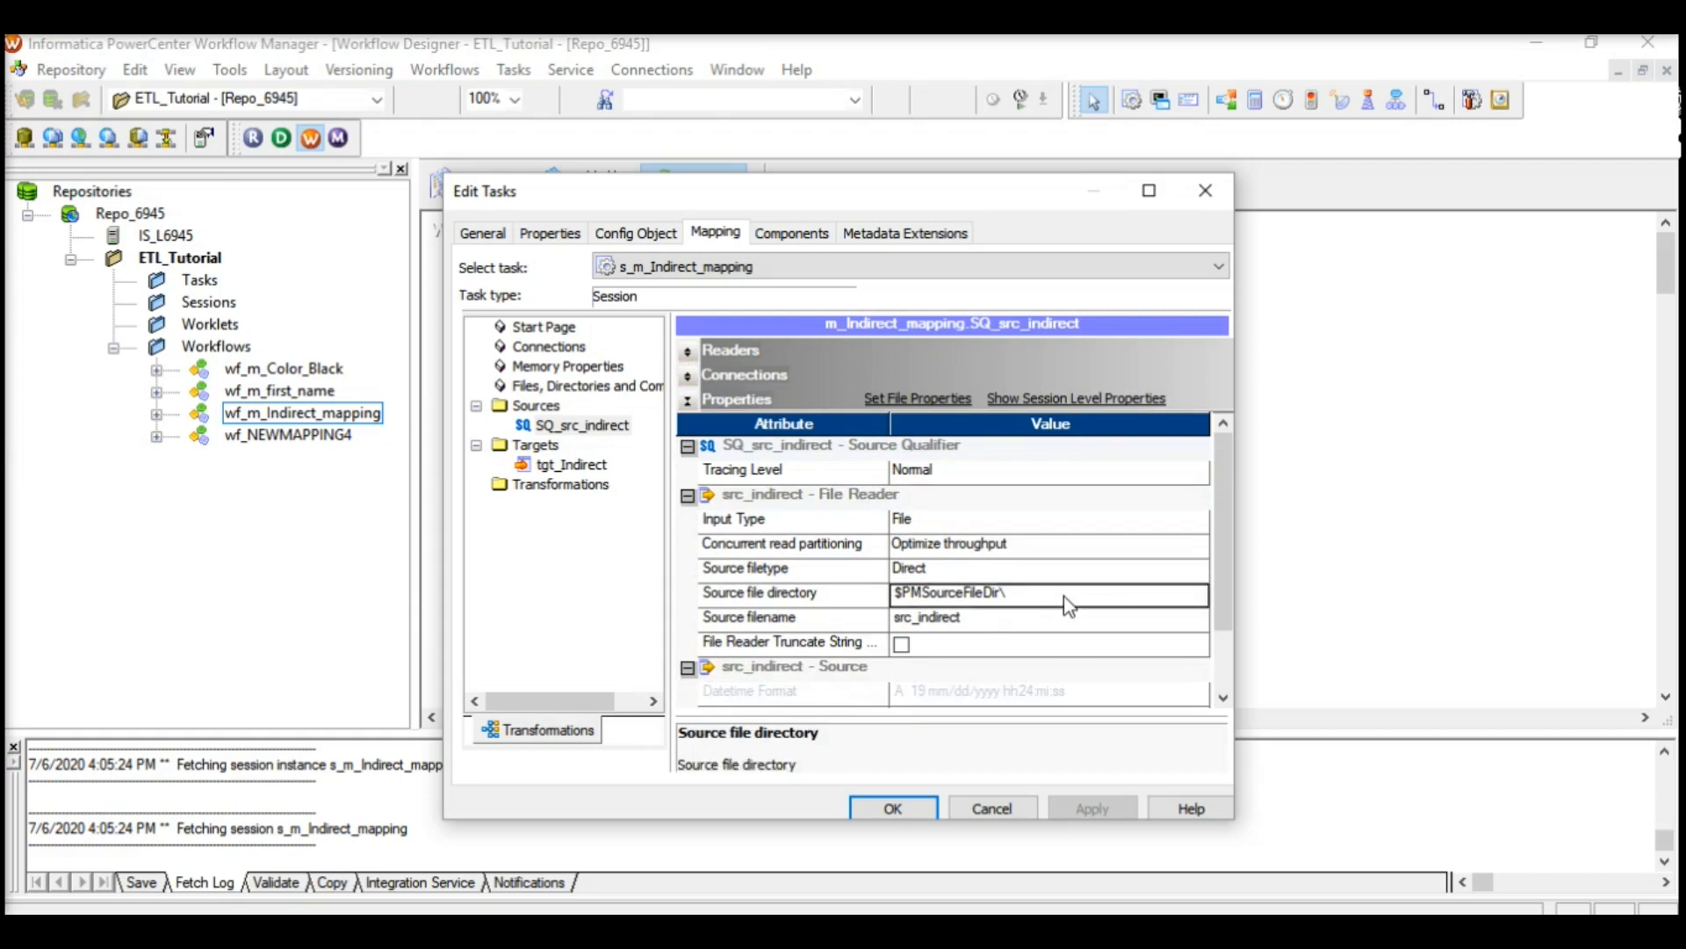
pyautogui.click(1021, 624)
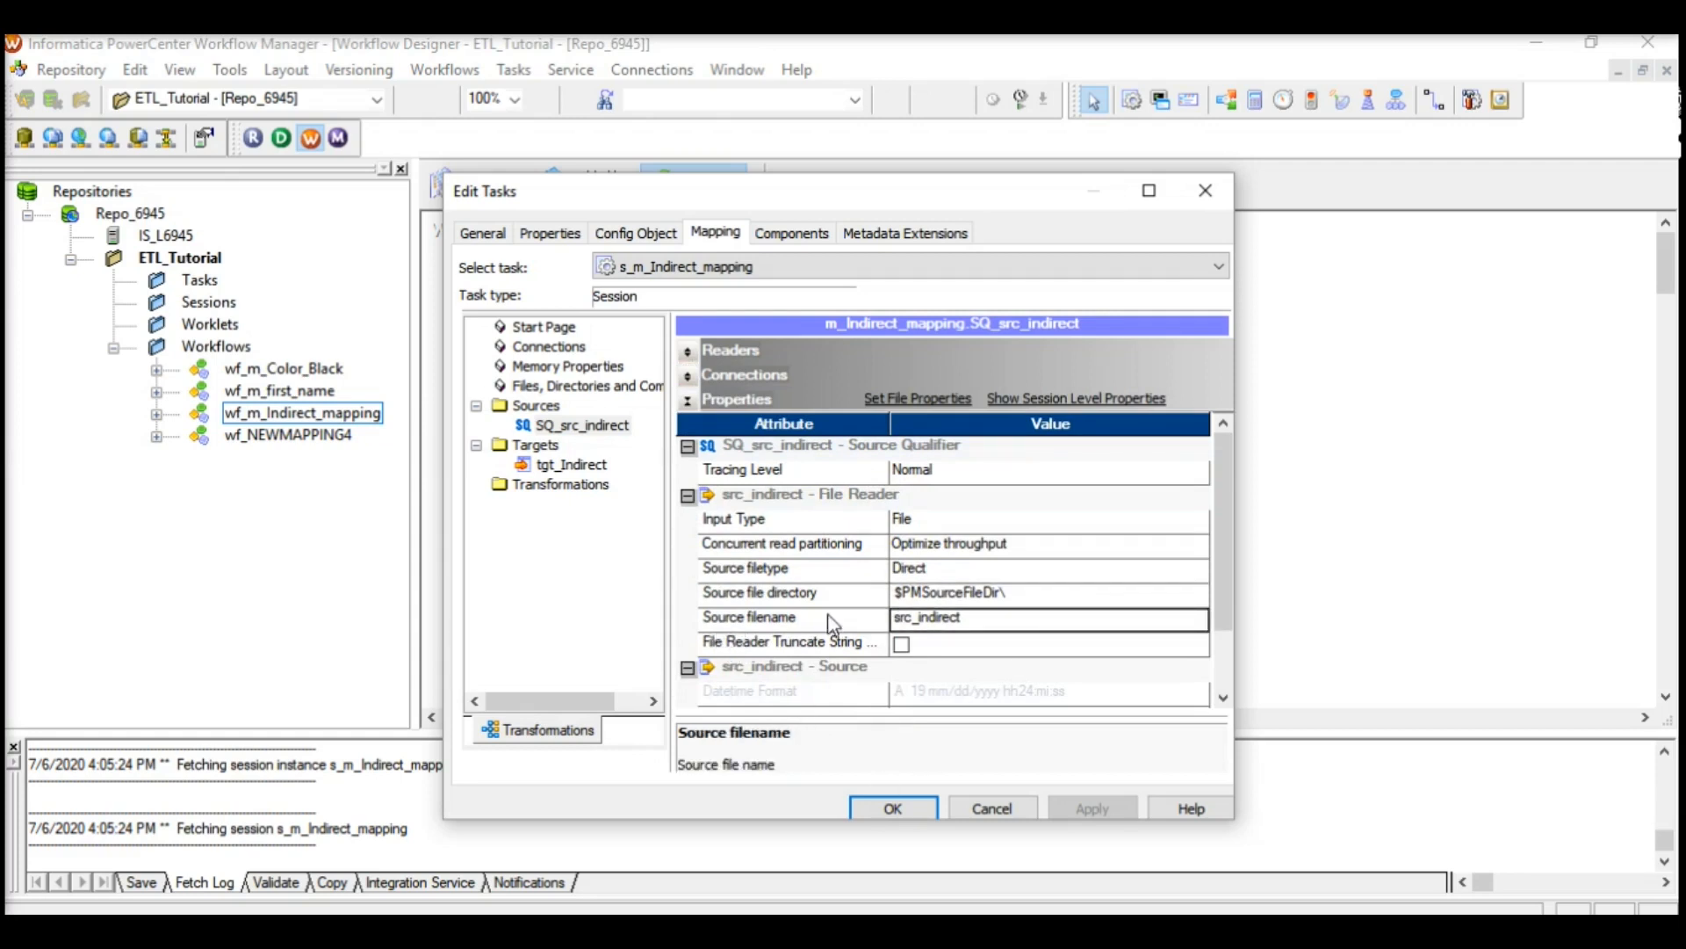
pyautogui.moveTo(764, 909)
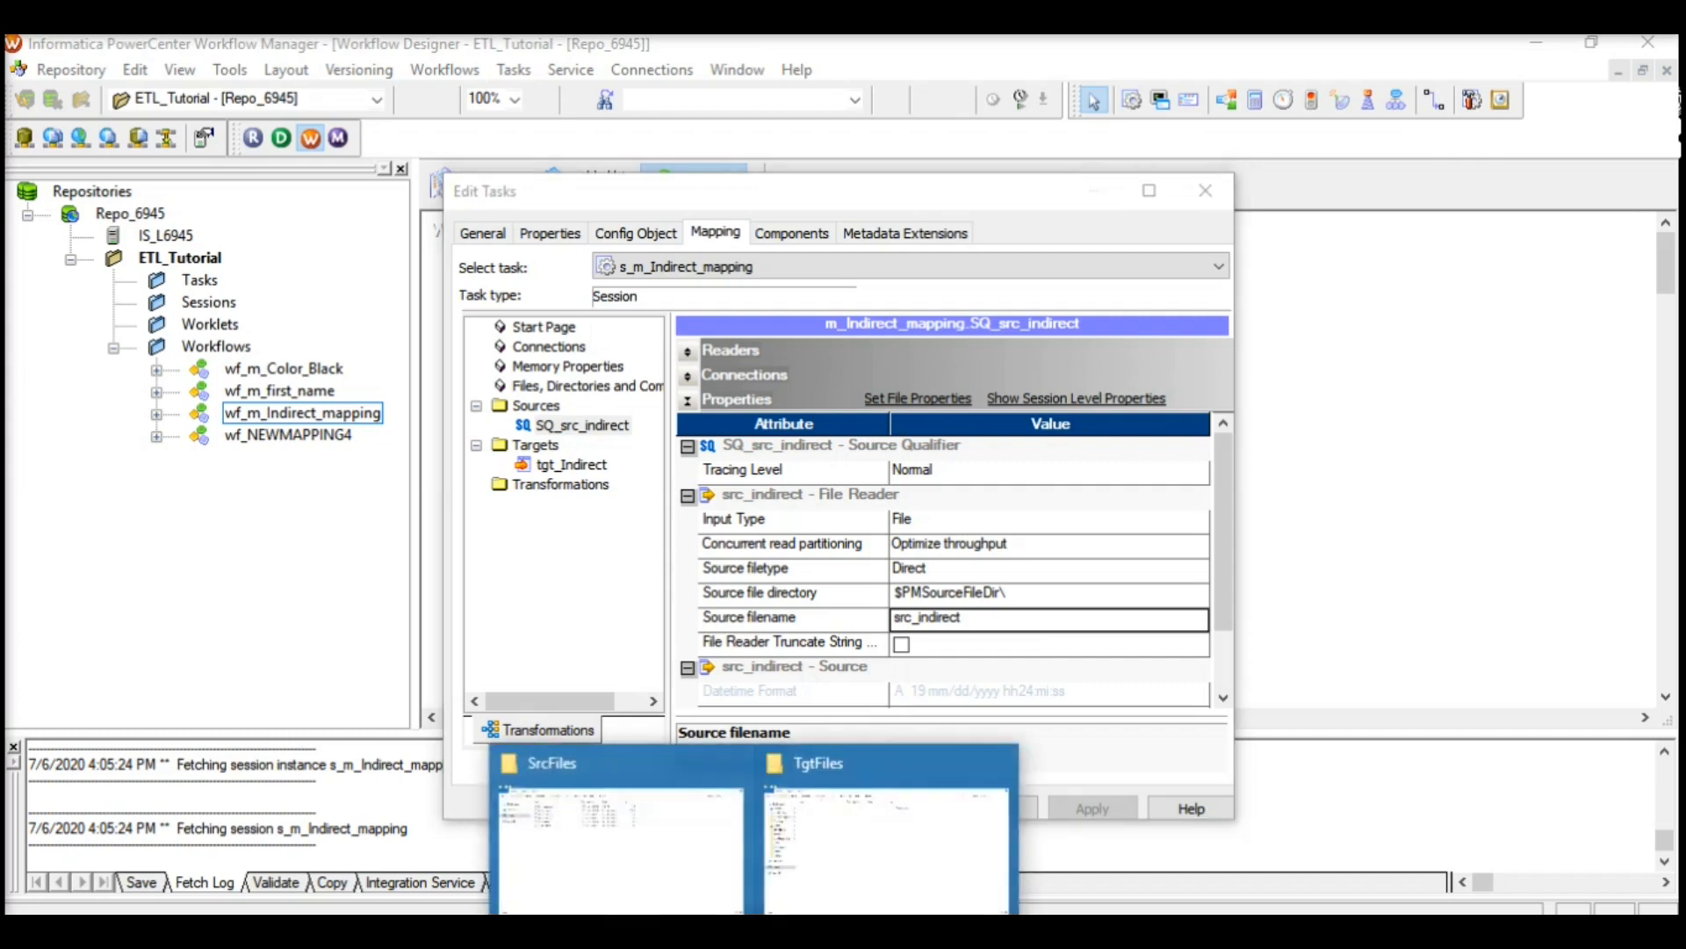
pyautogui.click(662, 882)
pyautogui.click(352, 316)
pyautogui.click(369, 312)
pyautogui.moveTo(376, 309); pyautogui.dragTo(244, 306)
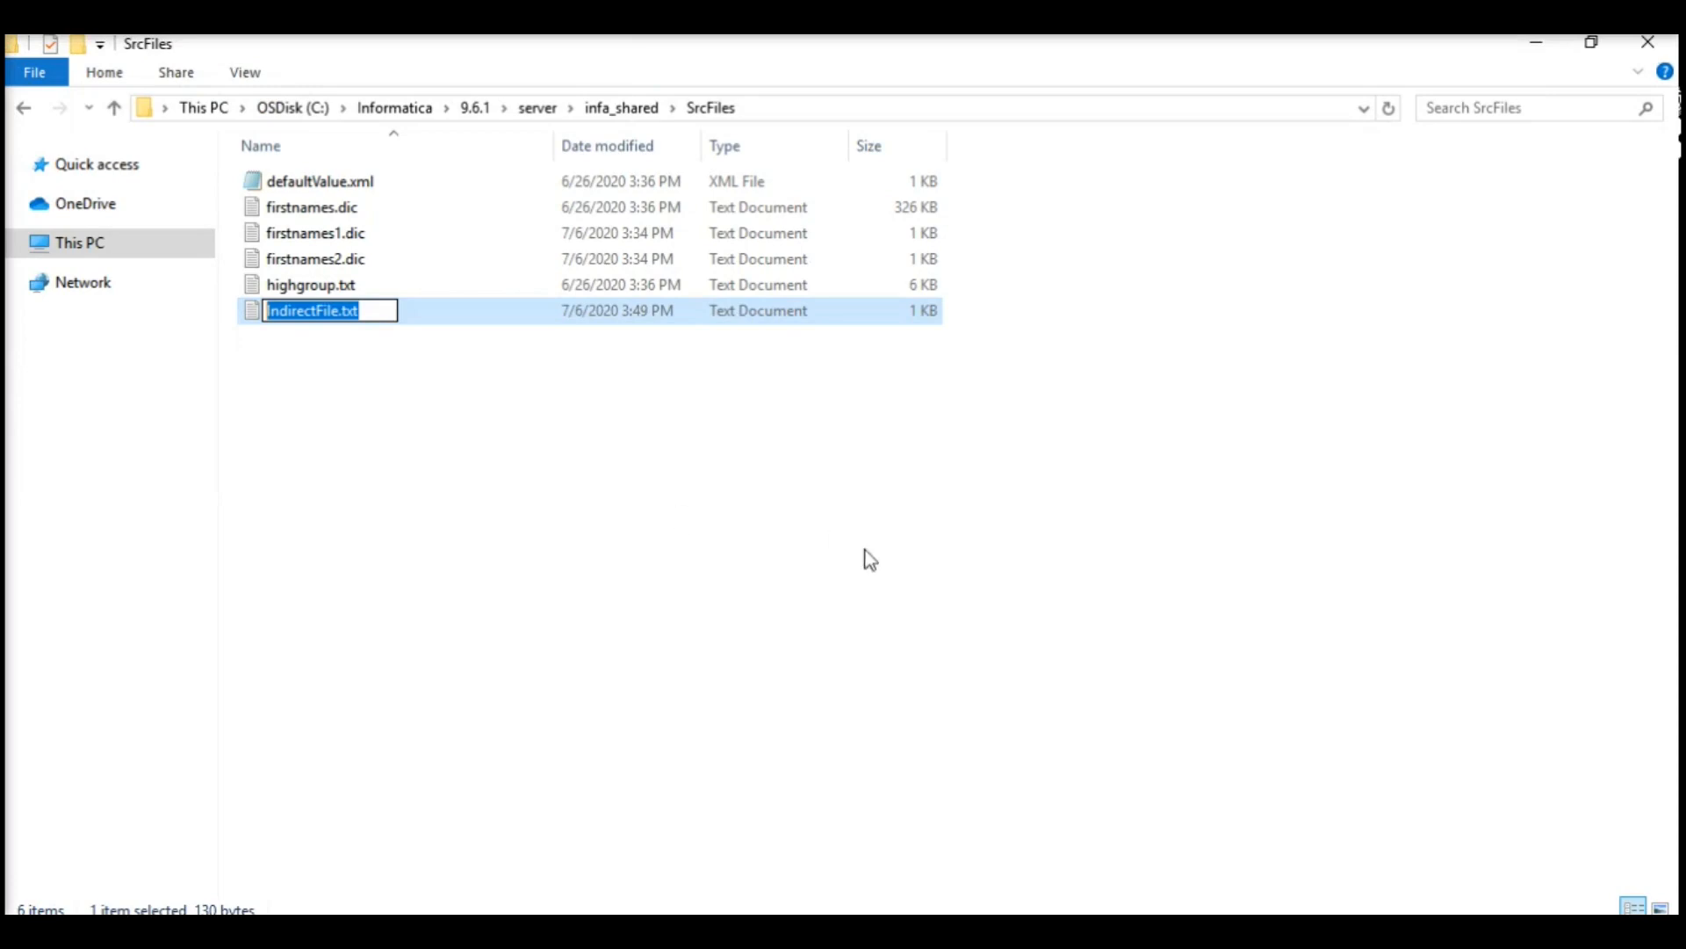
pyautogui.hotkey('ctrl', 'c')
pyautogui.hotkey('alt', 'Tab')
pyautogui.hotkey('ctrl', 'v')
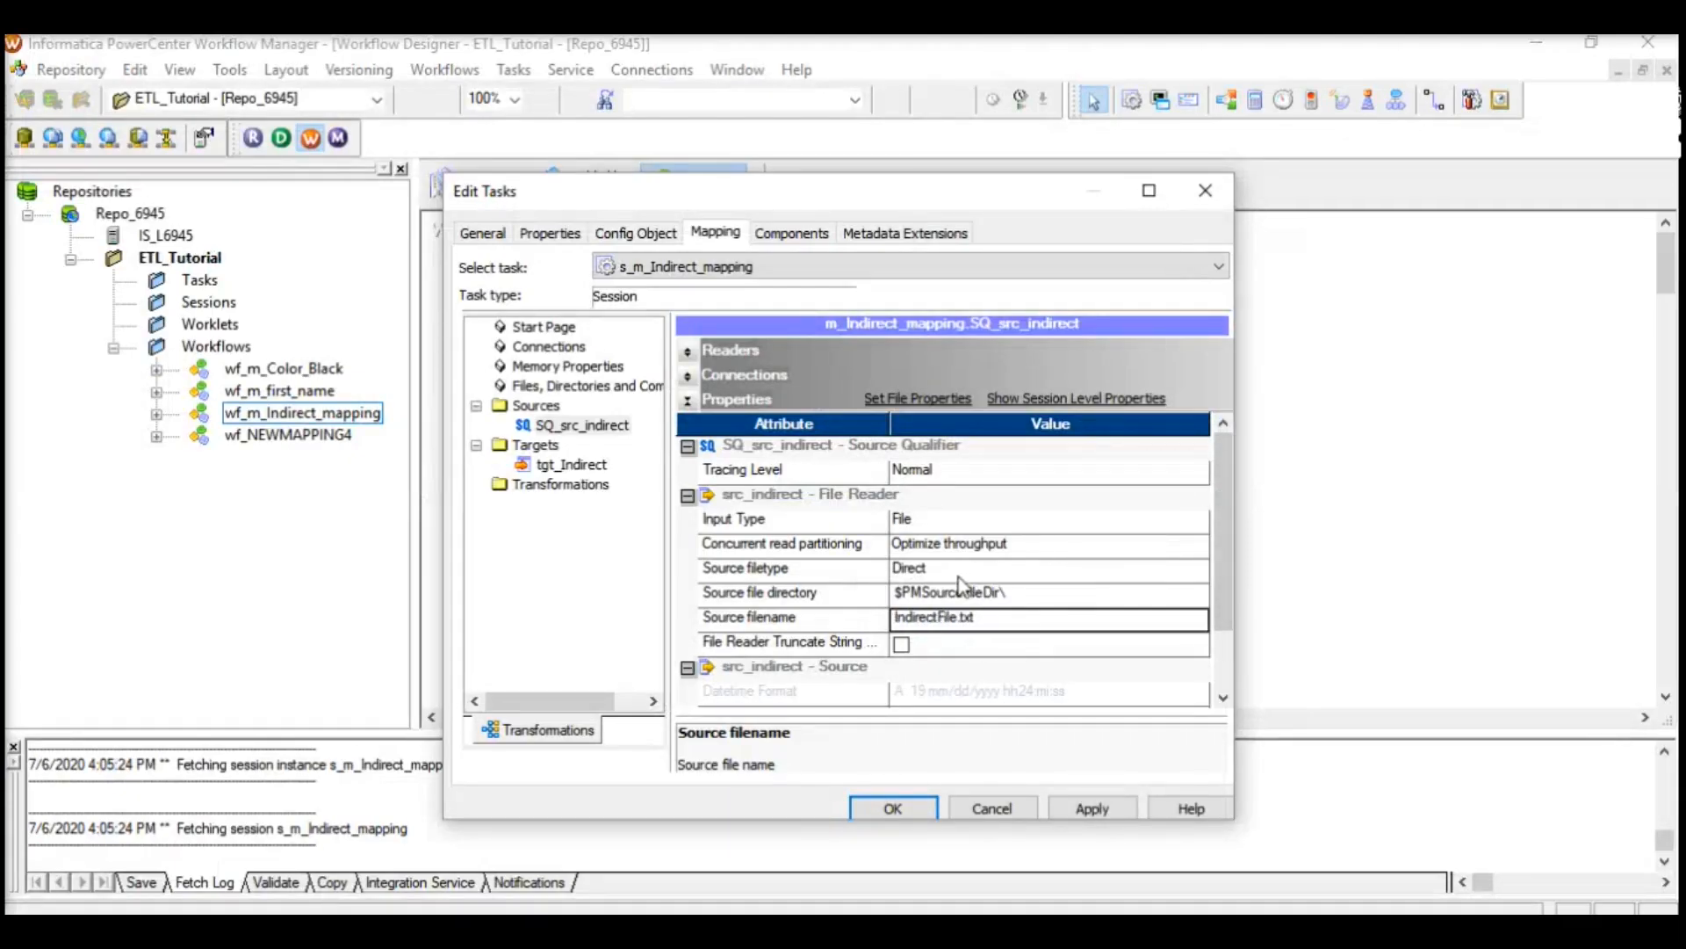
# Set the source filetype of src_indirect to Indirect, and apply and accept the session changes
pyautogui.click(812, 544)
pyautogui.click(789, 595)
pyautogui.click(898, 571)
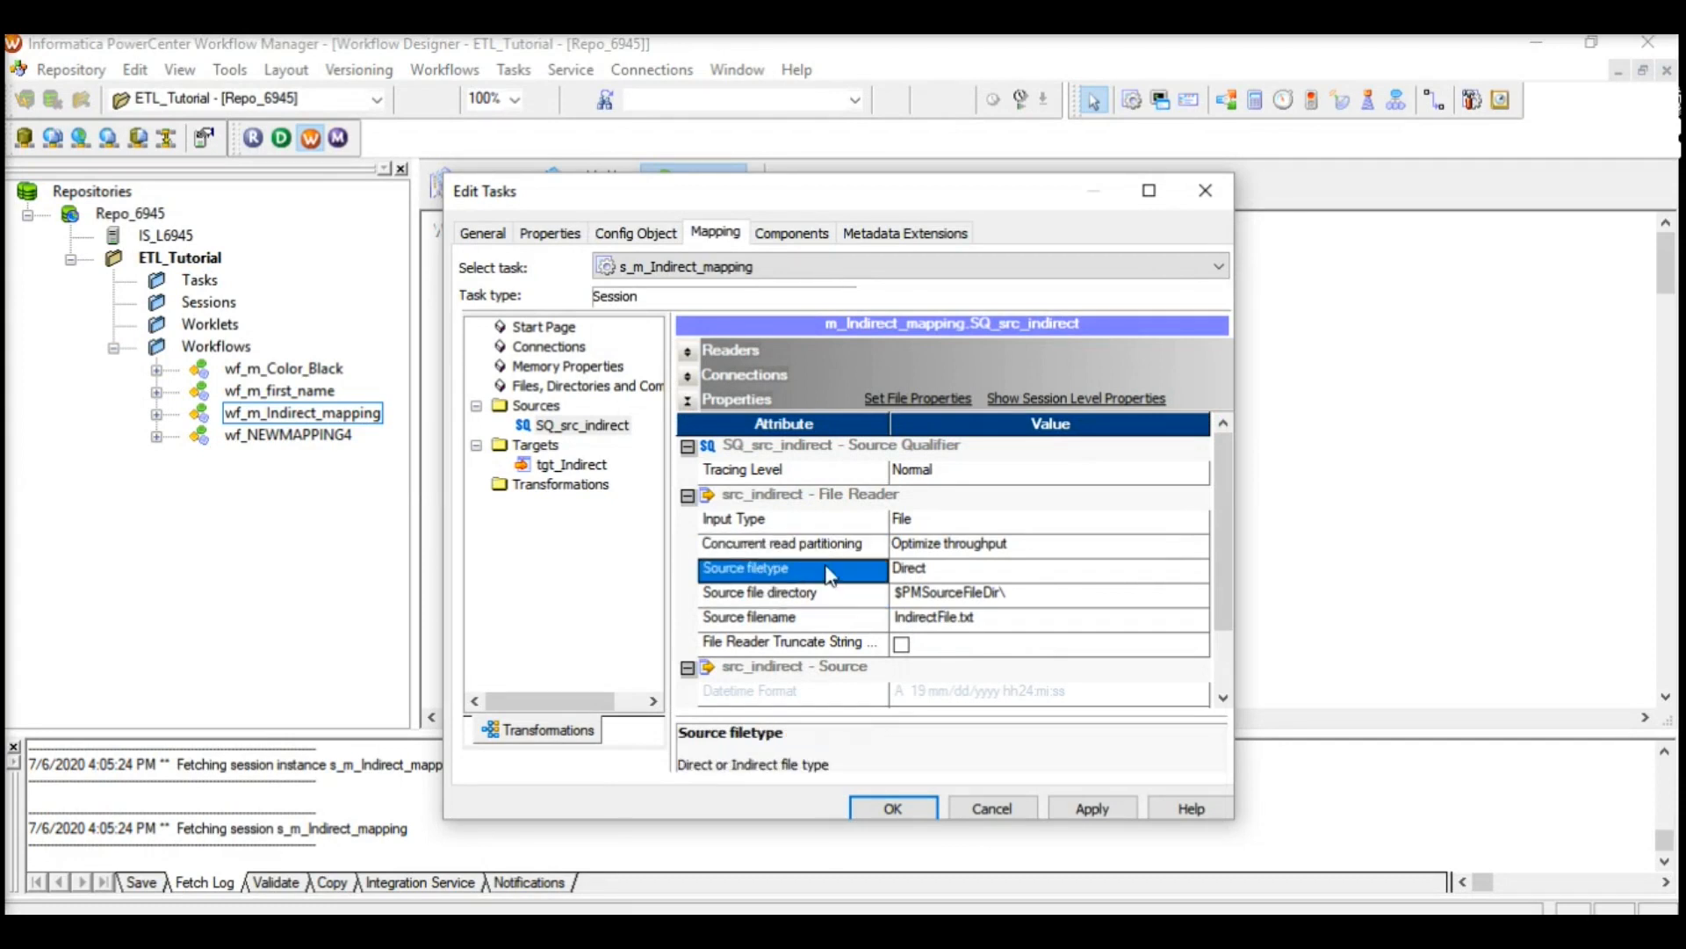
pyautogui.click(980, 573)
pyautogui.click(953, 613)
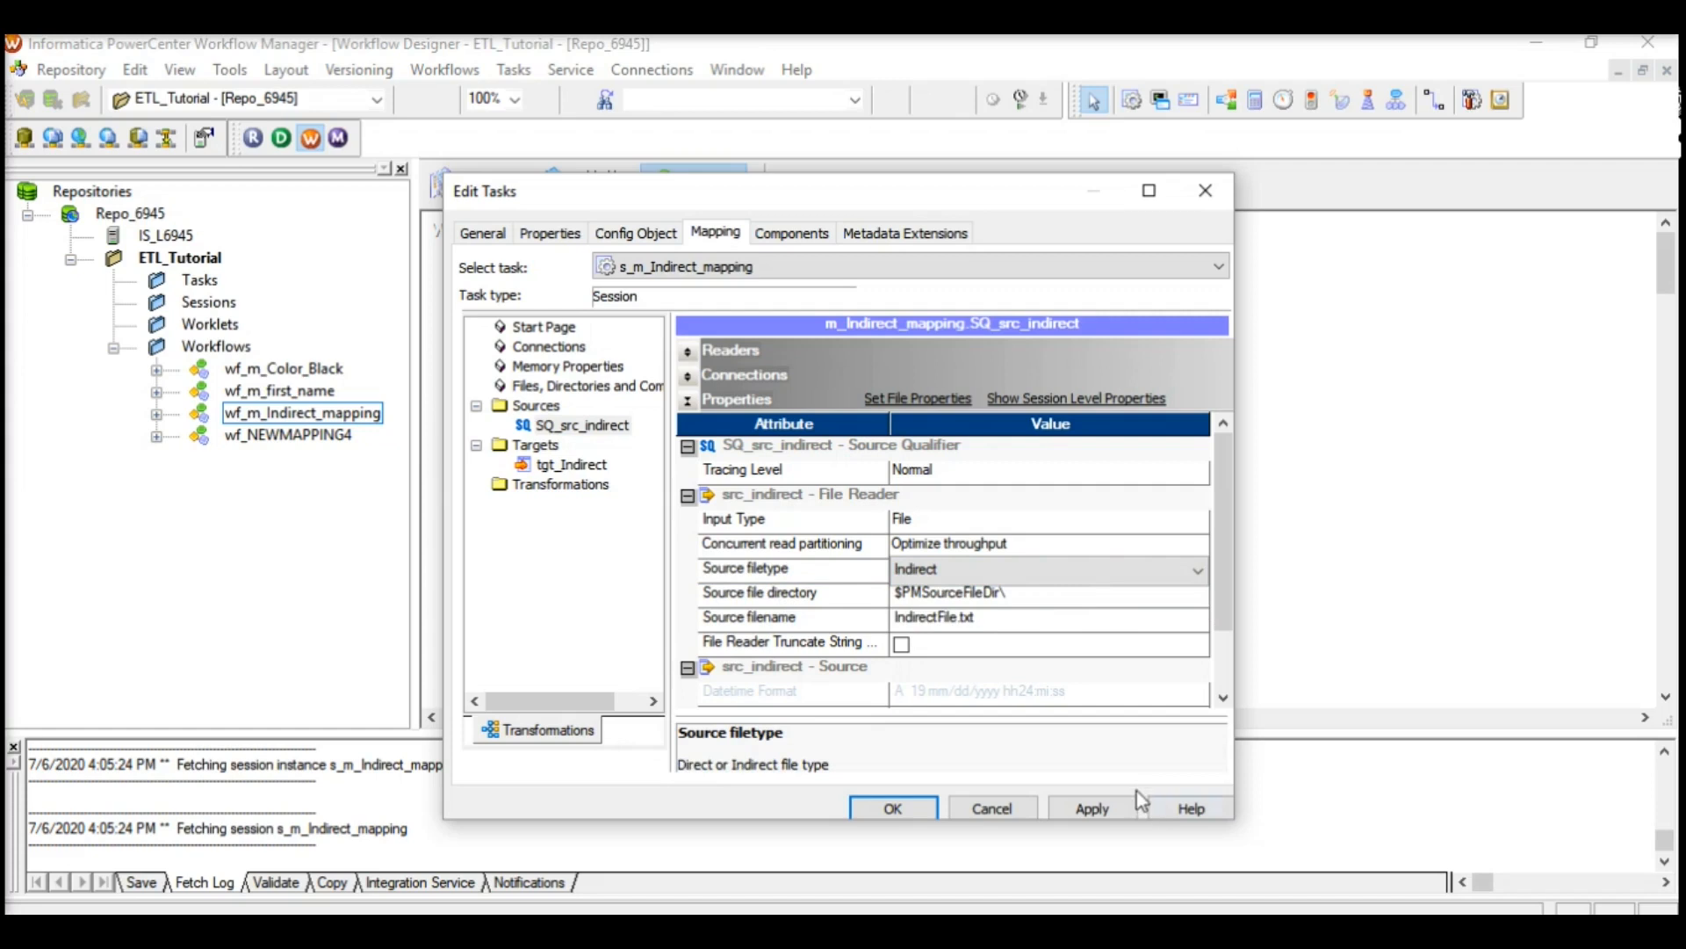
pyautogui.click(1098, 808)
pyautogui.click(922, 811)
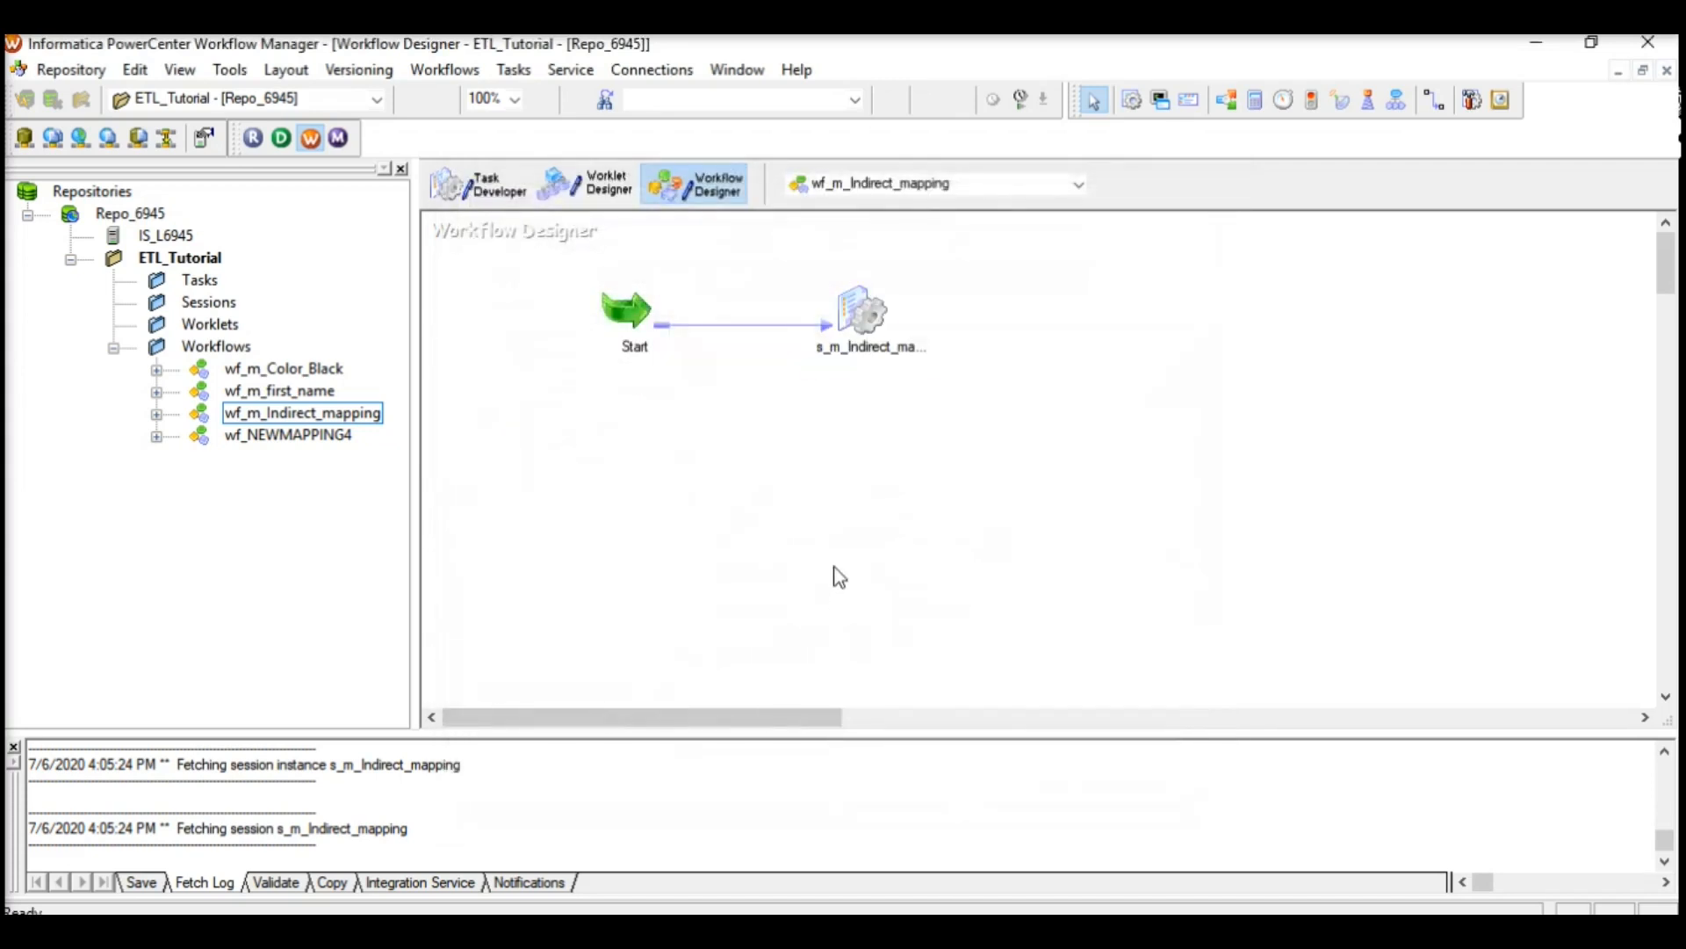
# Save the wf_m_Indirect_mapping workflow and start it
pyautogui.hotkey('ctrl', 's')
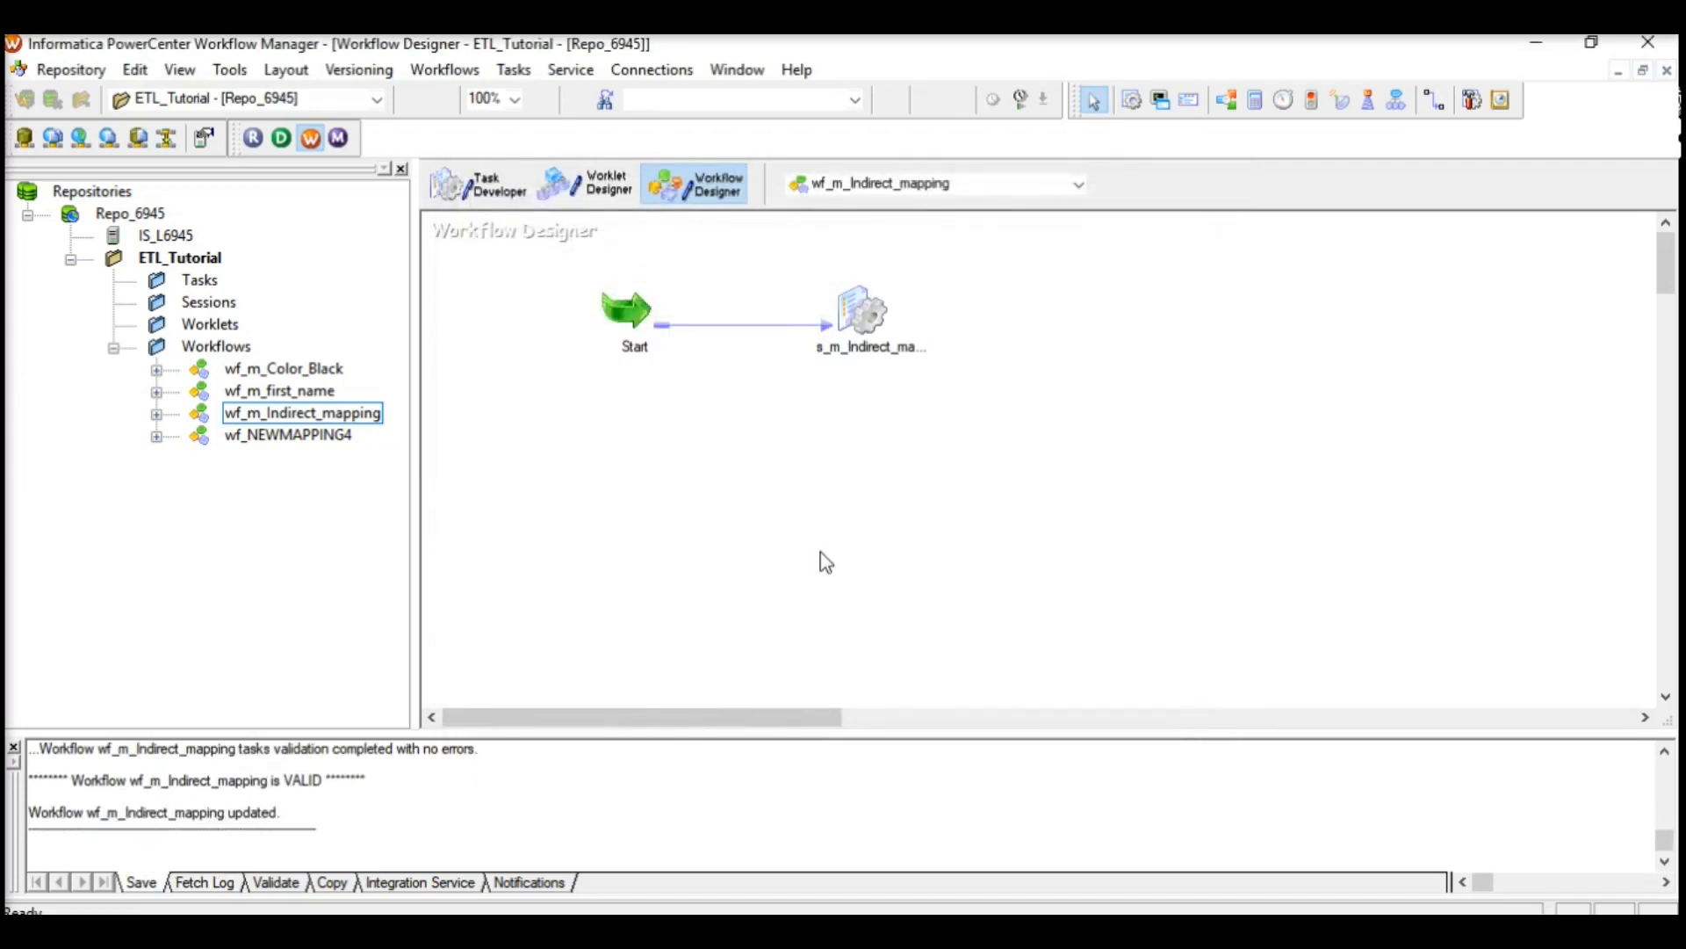
pyautogui.rightClick(719, 369)
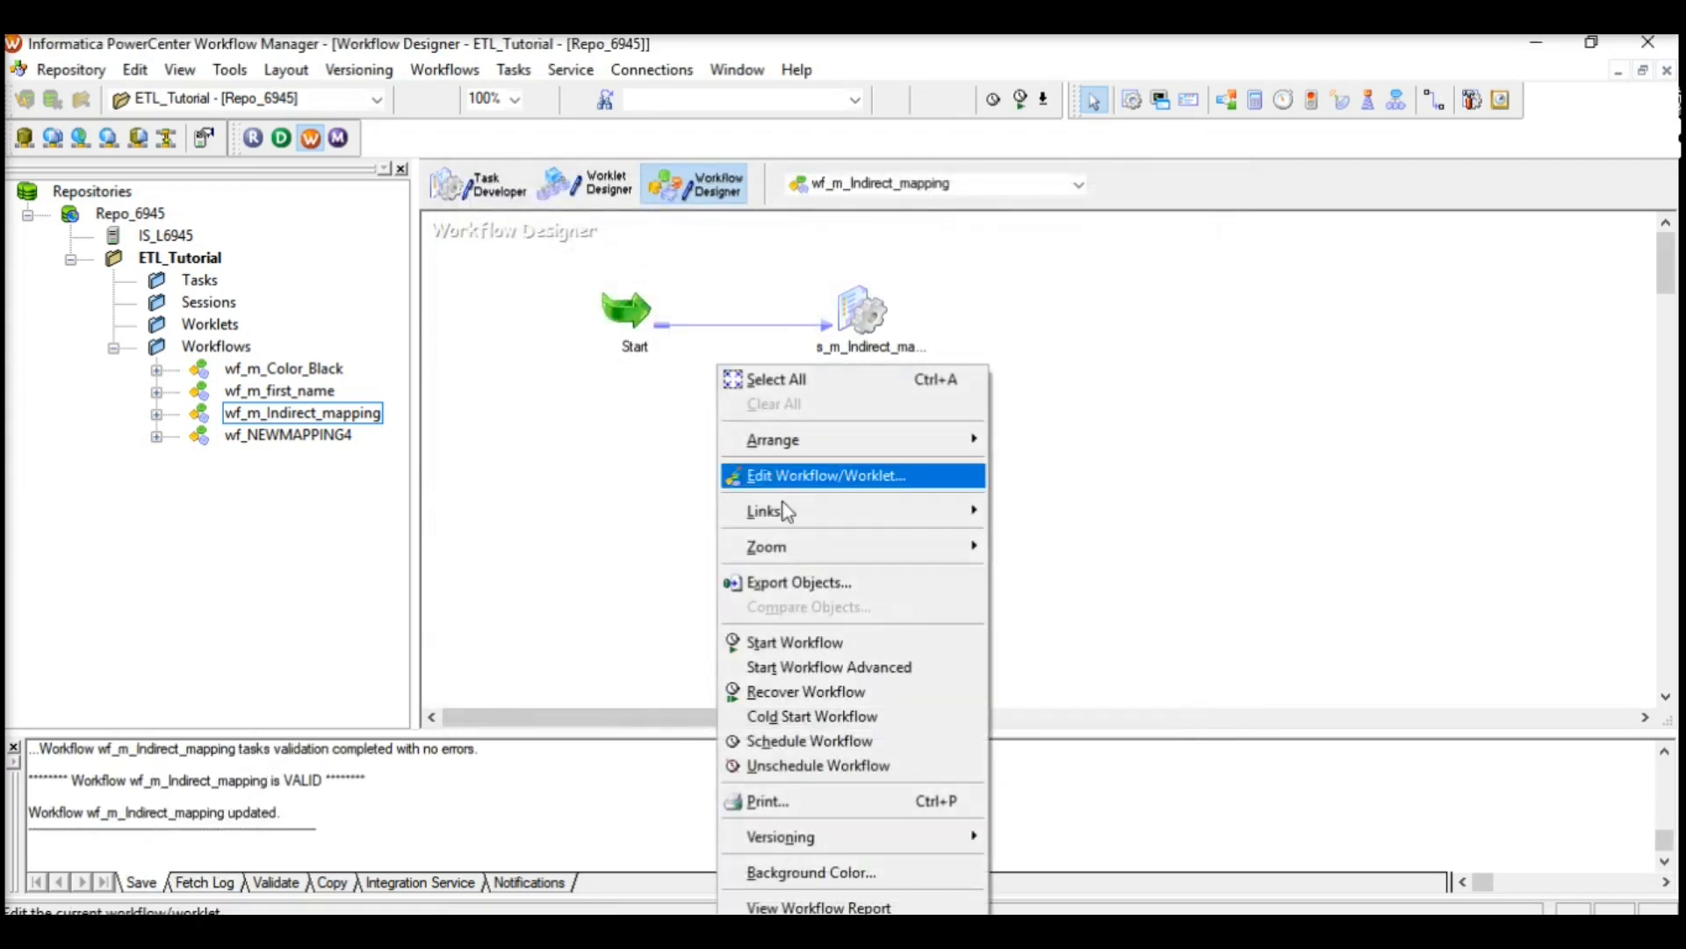
pyautogui.click(818, 644)
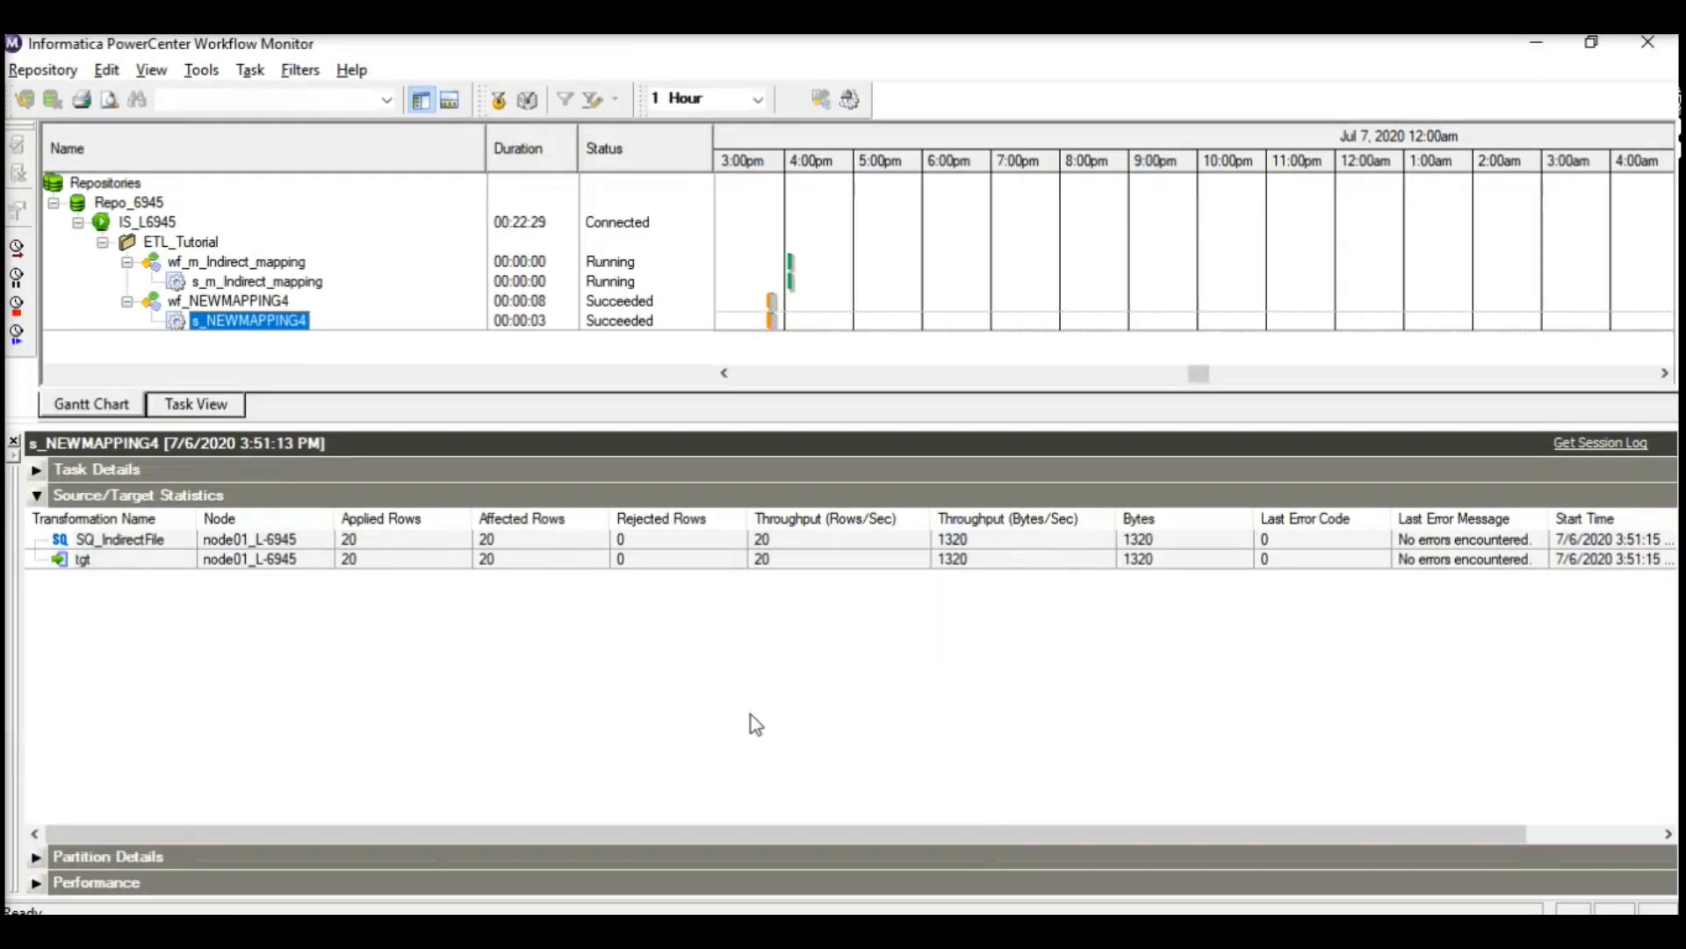
# In Workflow Monitor, check the applied source and target rows for the s_m_Indirect_mapping session run
pyautogui.click(271, 283)
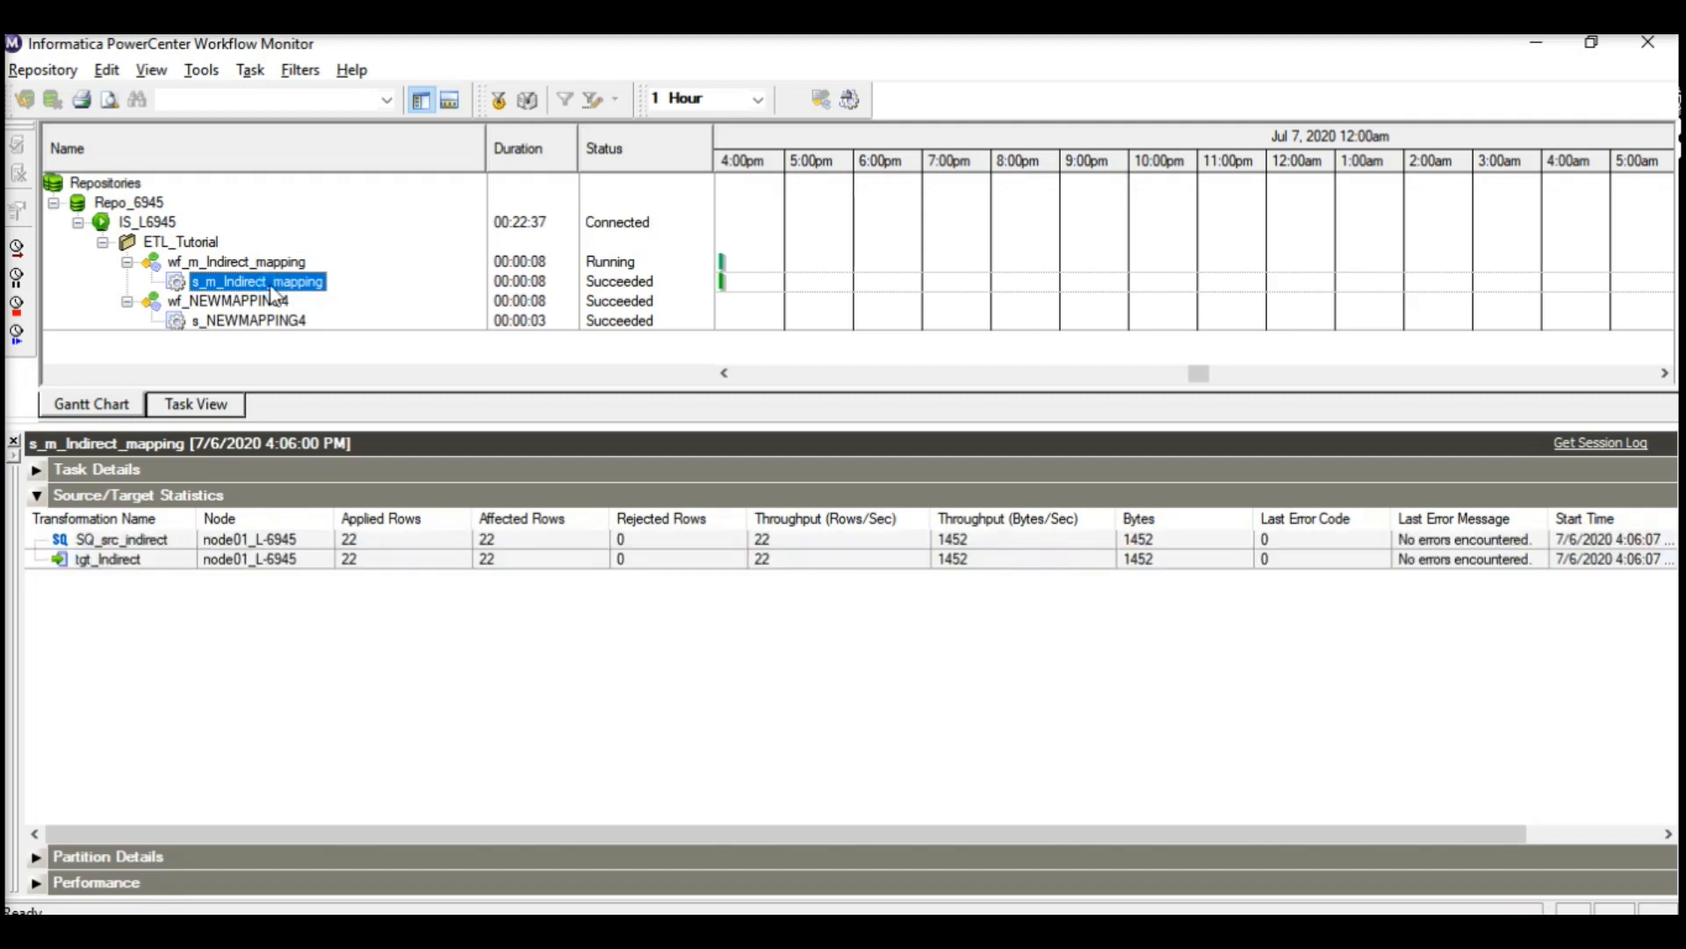
pyautogui.click(387, 544)
pyautogui.click(397, 562)
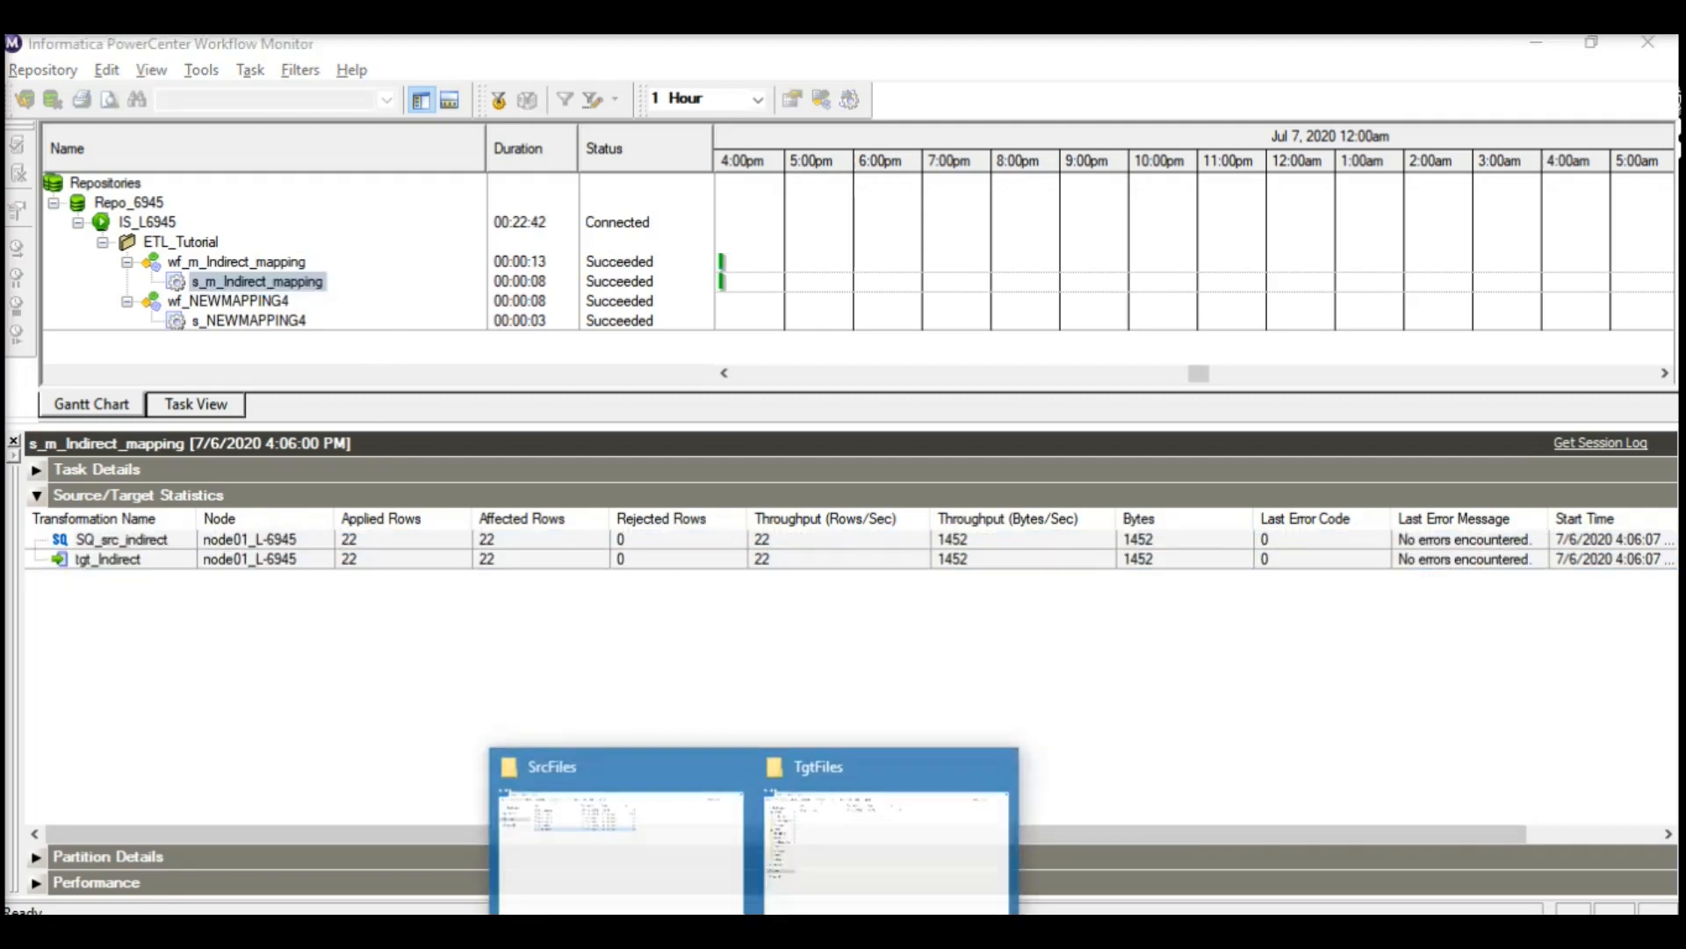
# Open tgt_indirect.out from the TgtFiles folder, examine it for header lines among the loaded rows, and close it
pyautogui.click(966, 894)
pyautogui.doubleClick(365, 183)
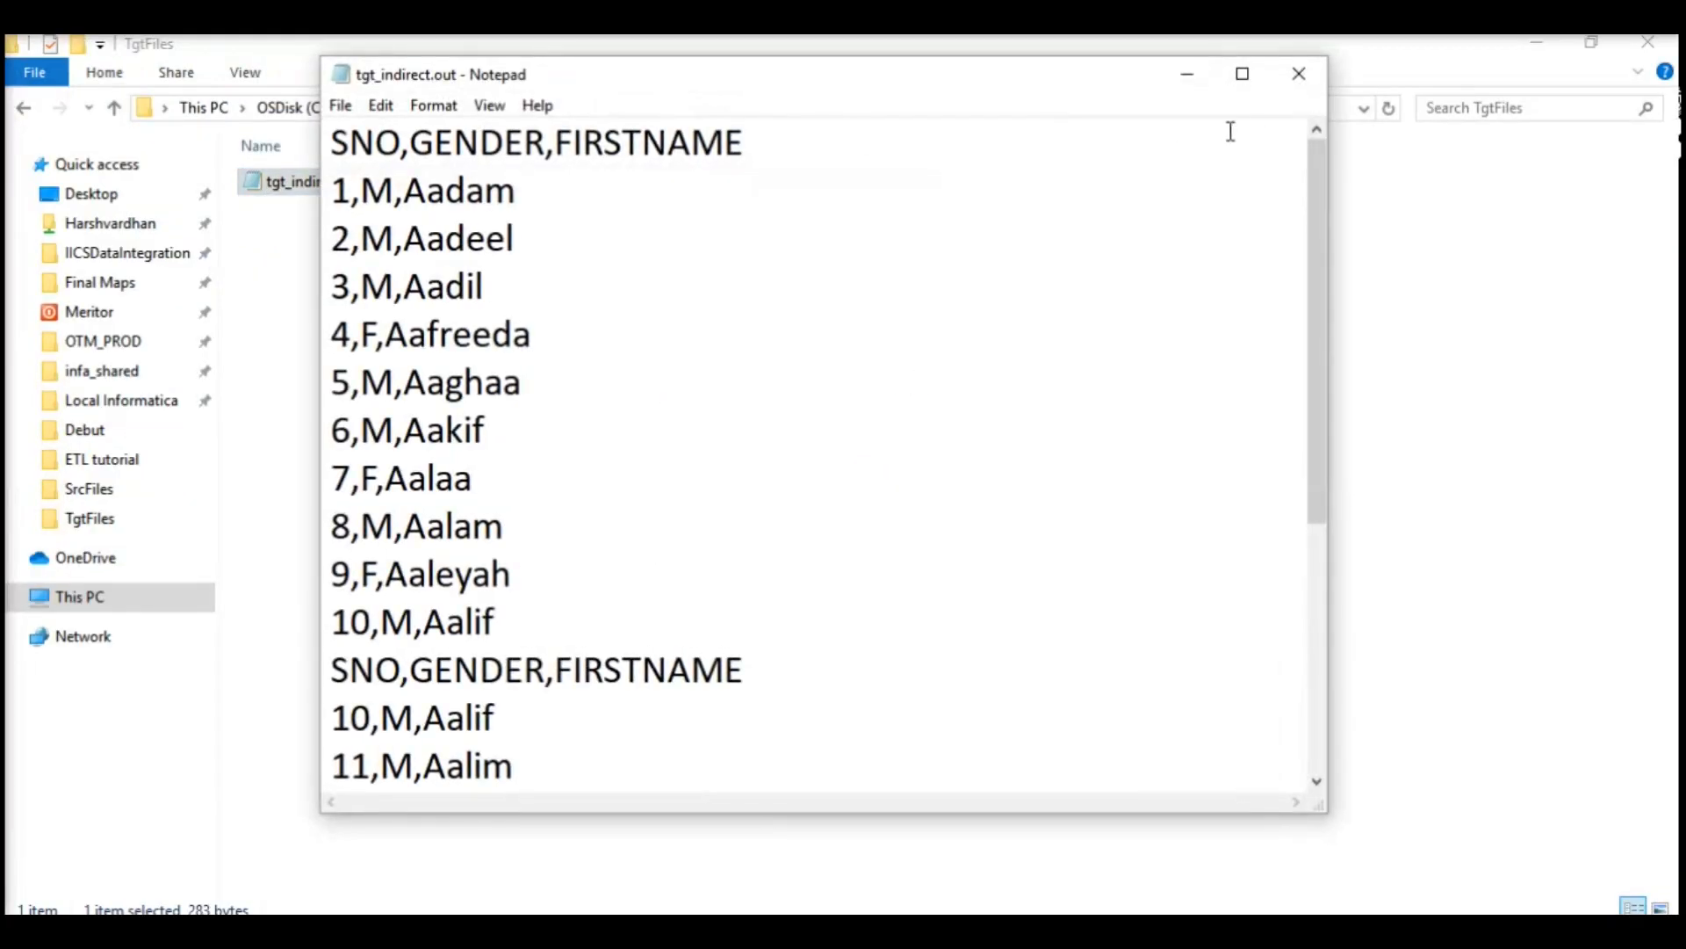
pyautogui.click(1243, 74)
pyautogui.moveTo(12, 155); pyautogui.dragTo(3, 112)
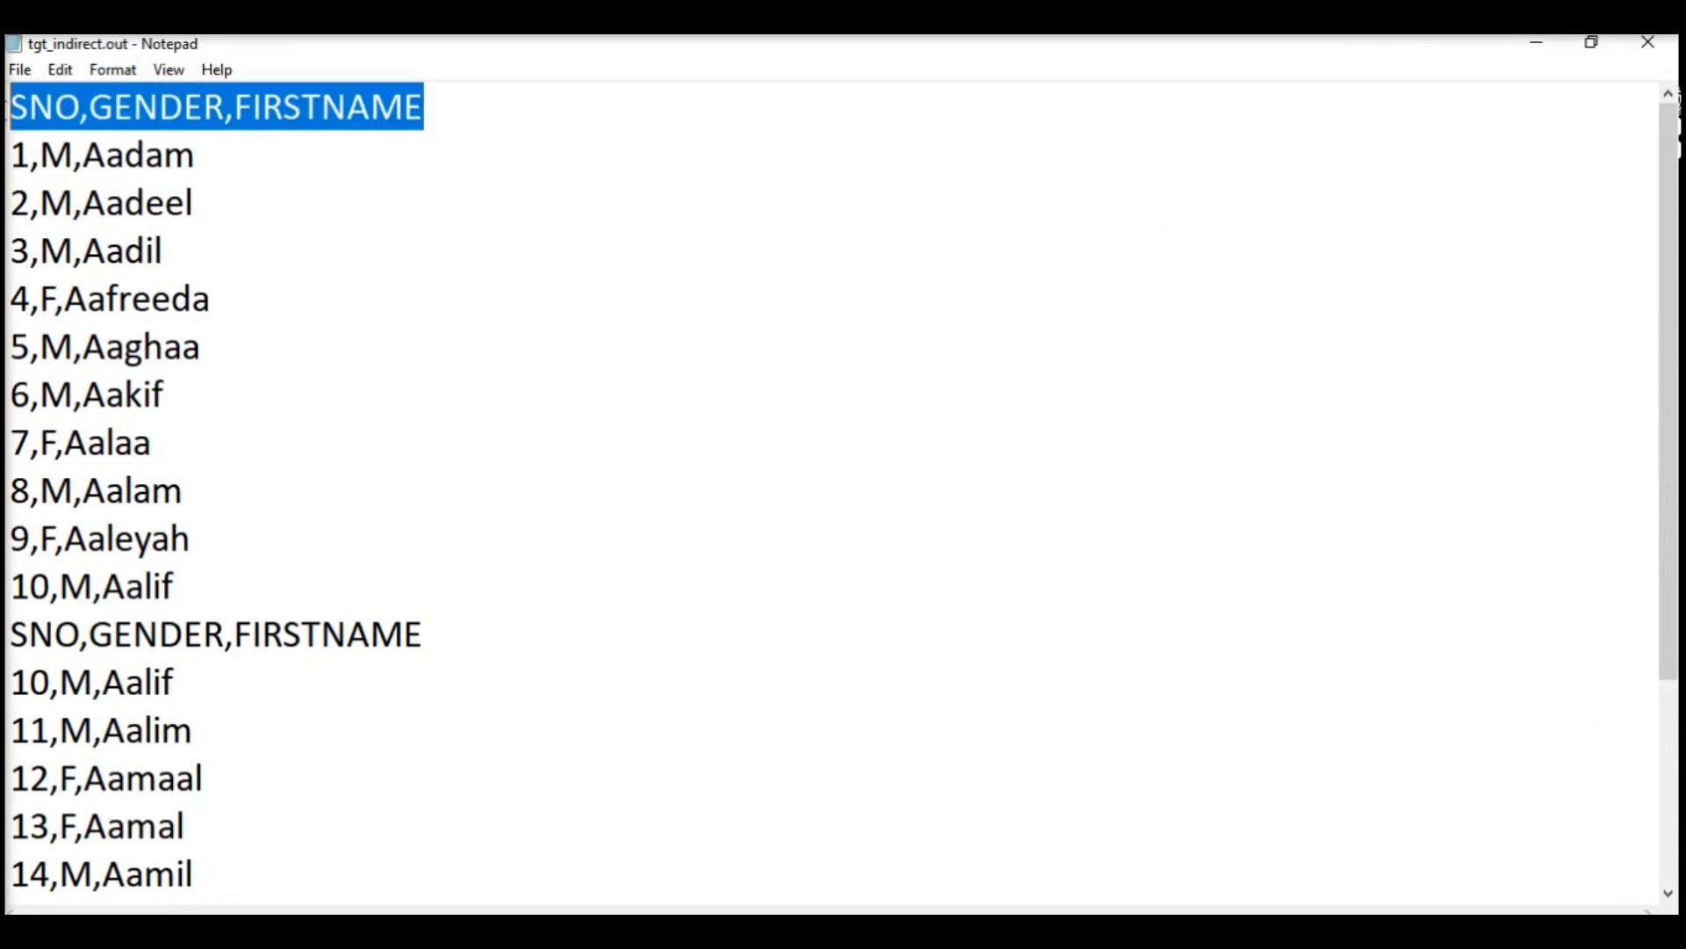
pyautogui.moveTo(458, 641); pyautogui.dragTo(7, 635)
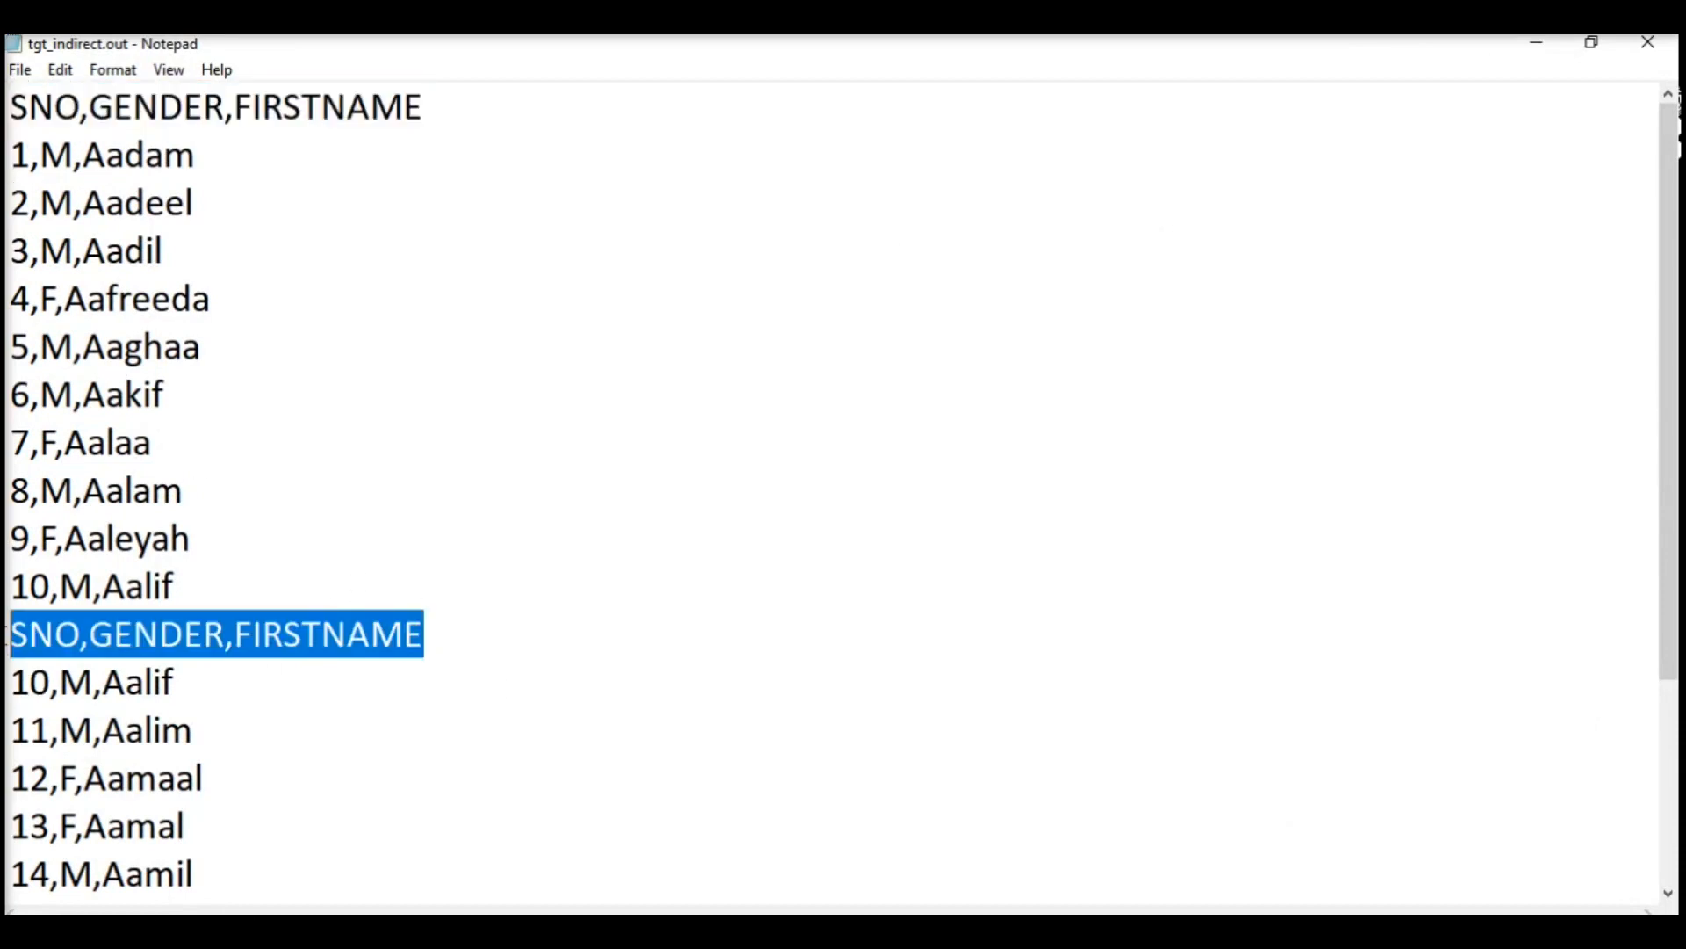
pyautogui.scroll(-2, 374, 658)
pyautogui.scroll(2, 374, 659)
pyautogui.scroll(-2, 463, 614)
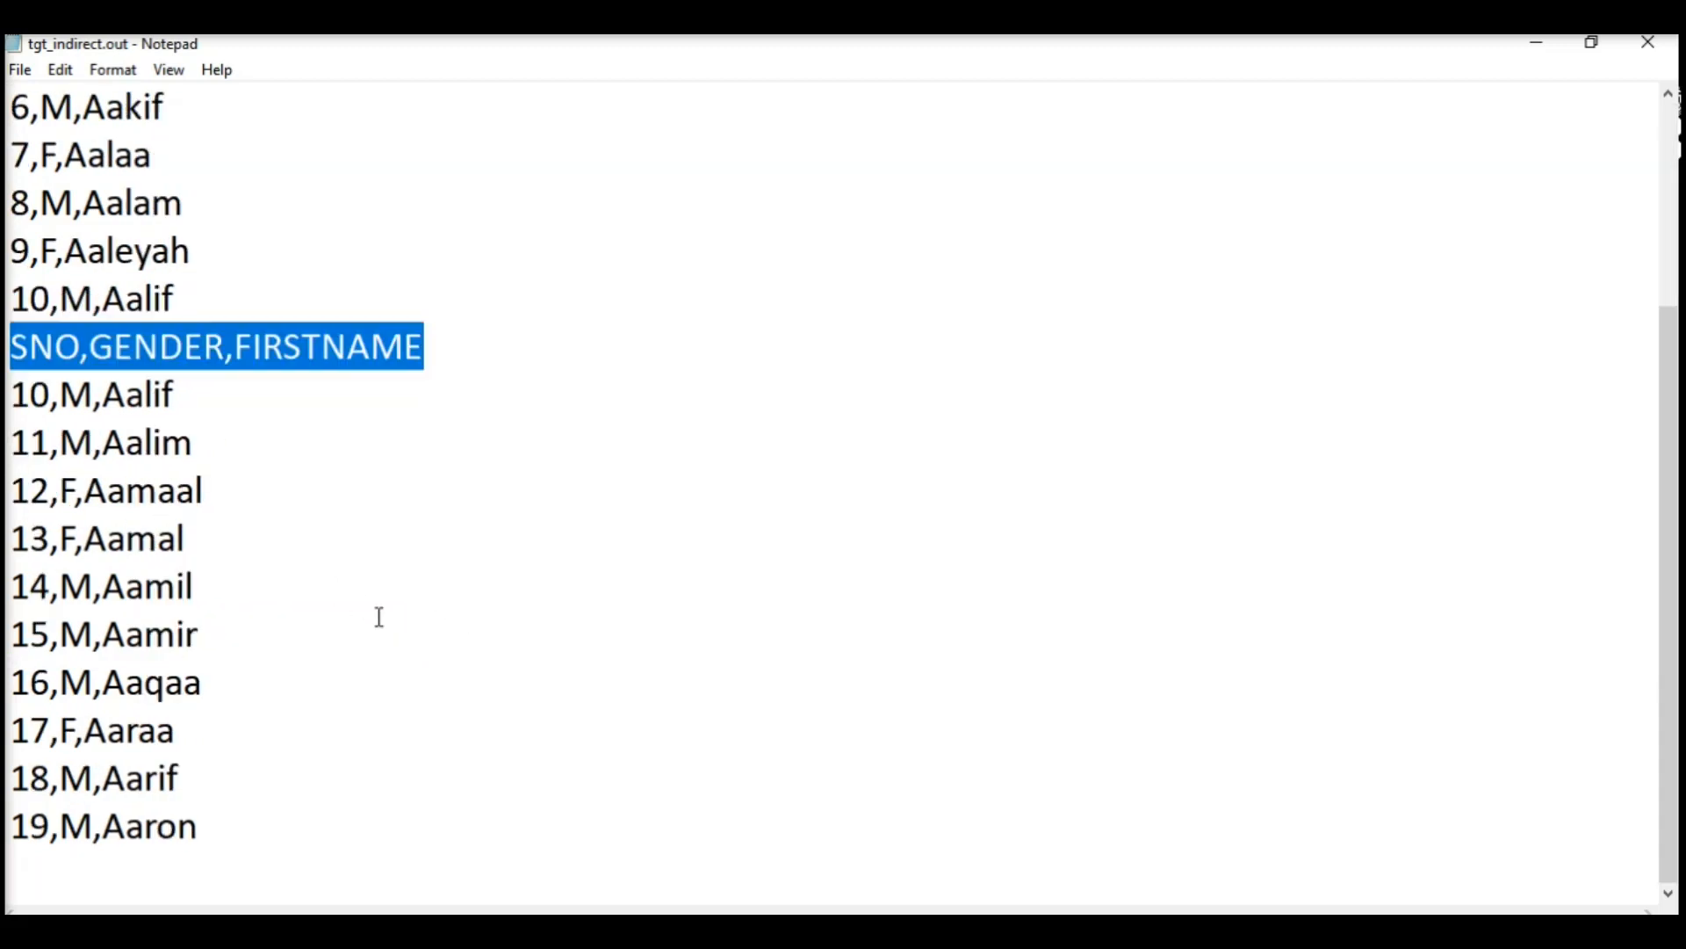
pyautogui.scroll(2, 379, 616)
pyautogui.moveTo(491, 643); pyautogui.dragTo(5, 648)
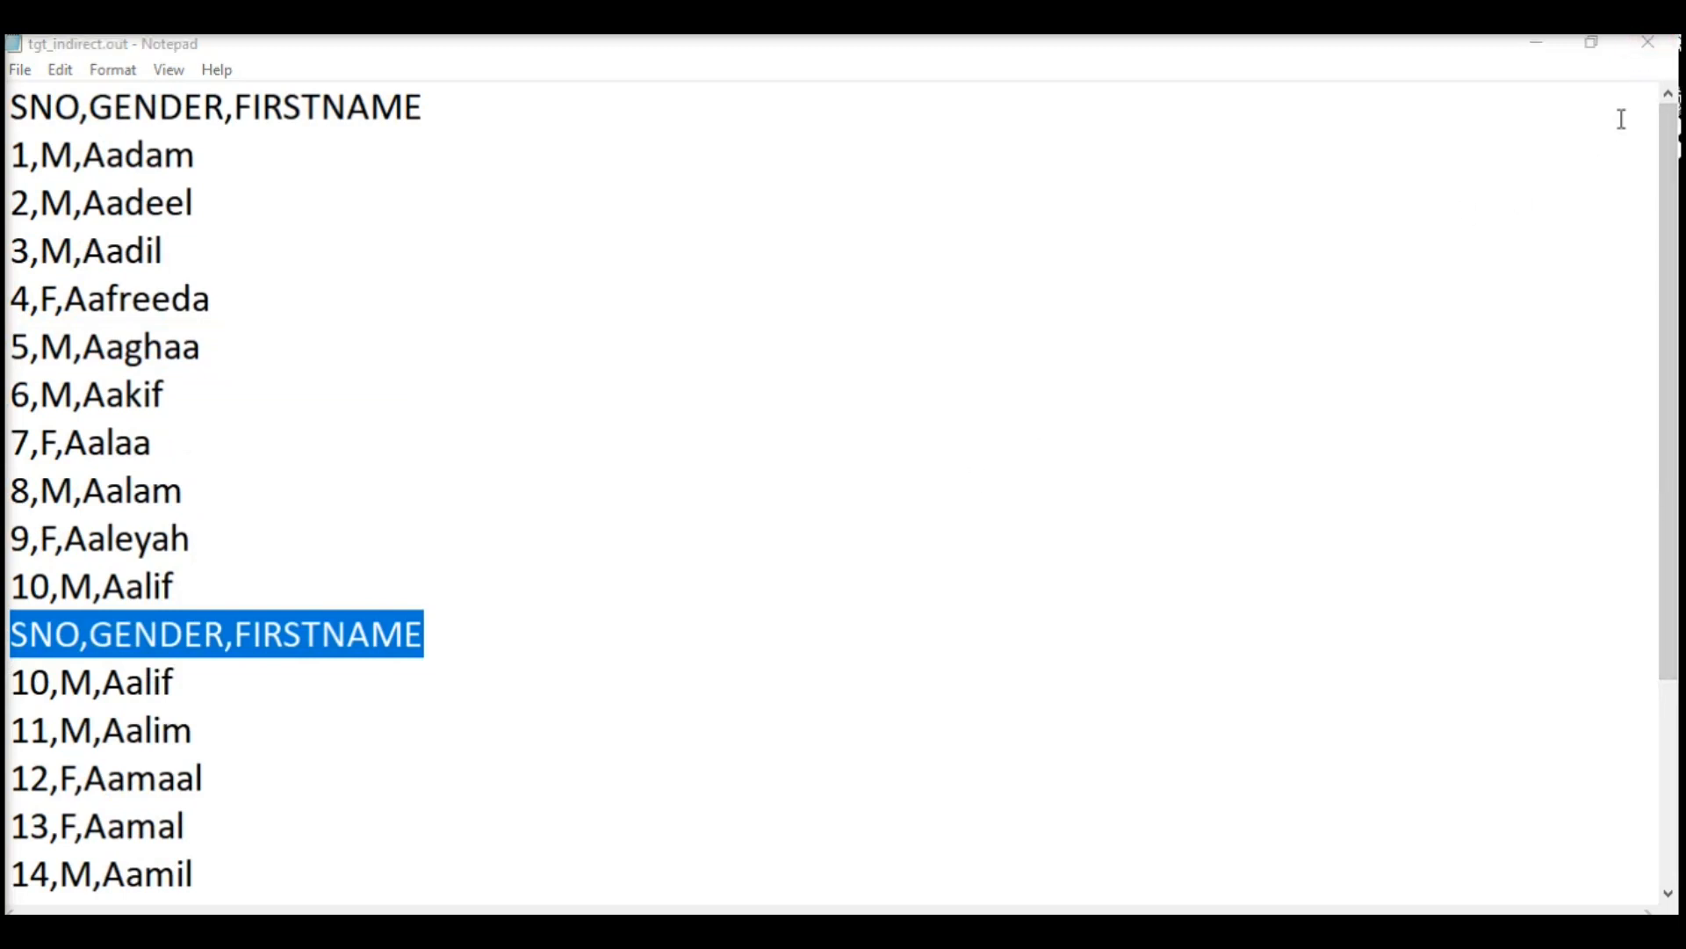
pyautogui.click(1648, 42)
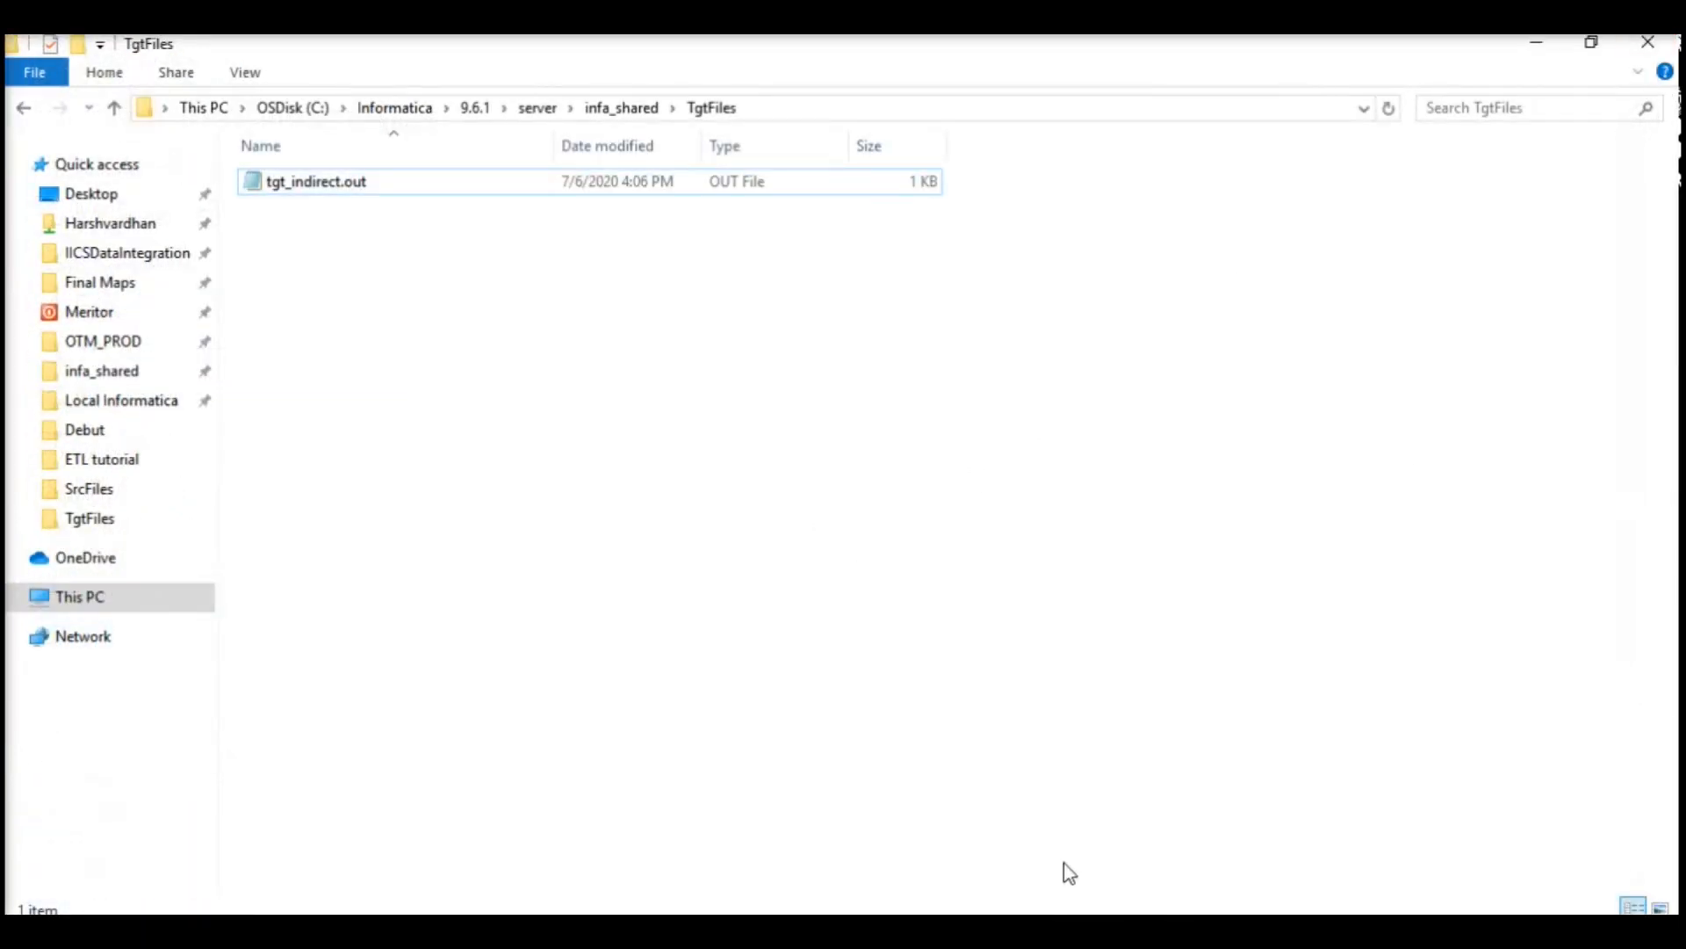
pyautogui.click(1648, 42)
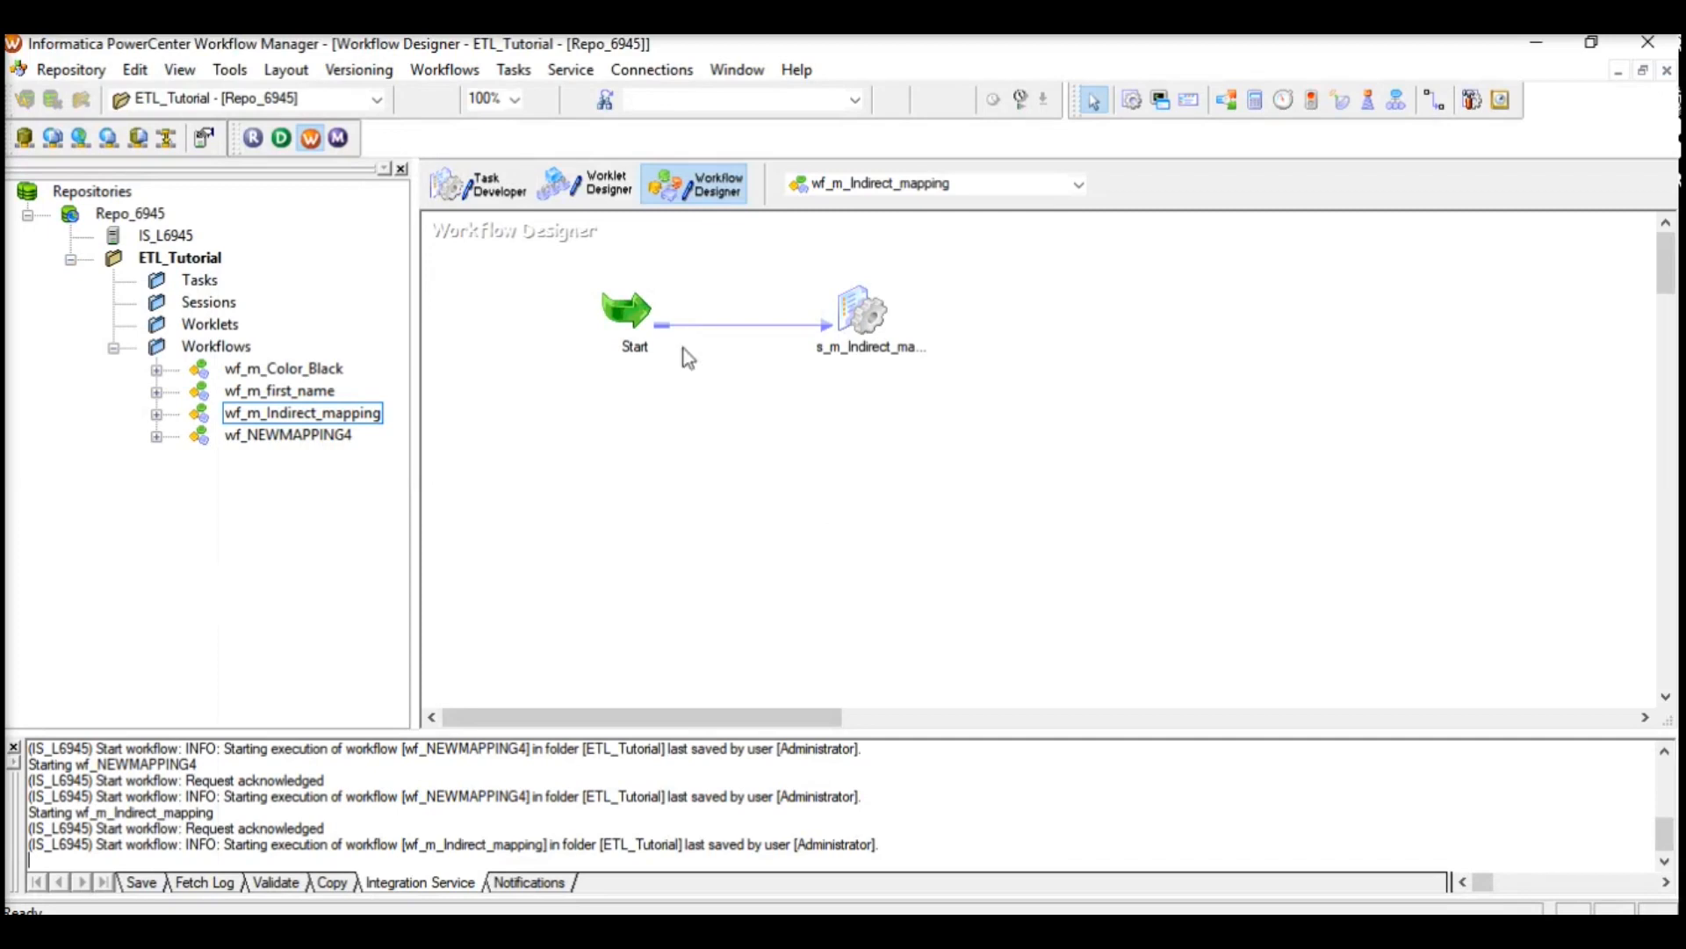
# In the s_m_Indirect_mapping session, set the number of initial rows to skip to 1 in src_indirect's advanced delimited file properties
pyautogui.click(870, 309)
pyautogui.doubleClick(874, 314)
pyautogui.click(716, 233)
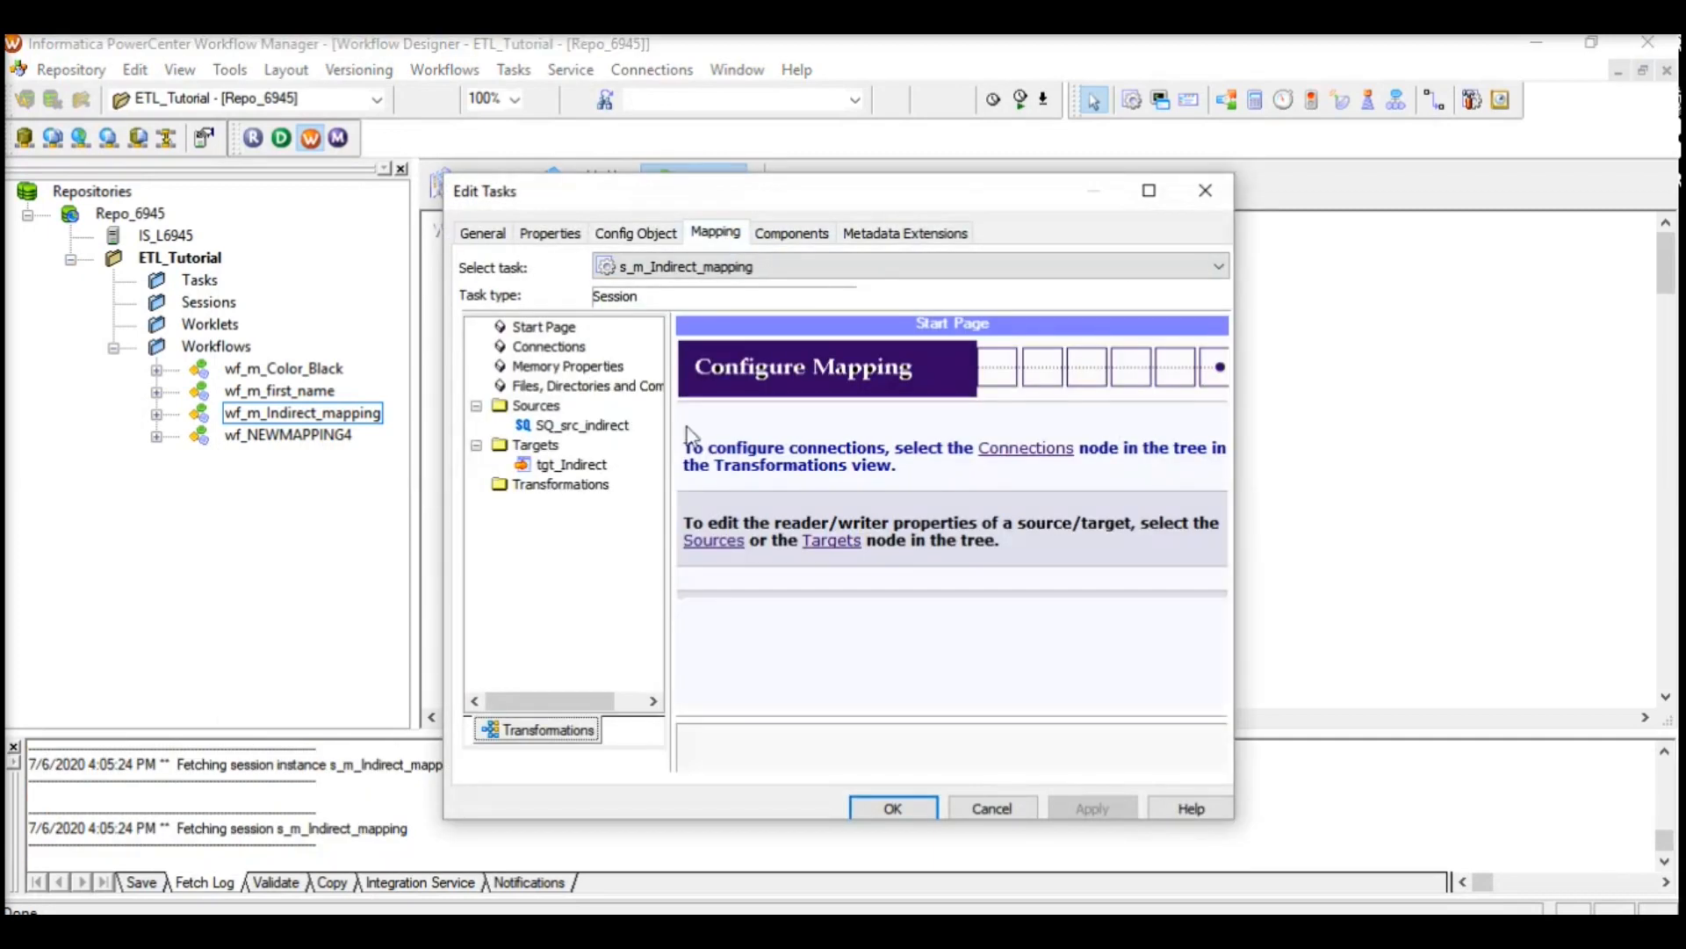
pyautogui.click(582, 425)
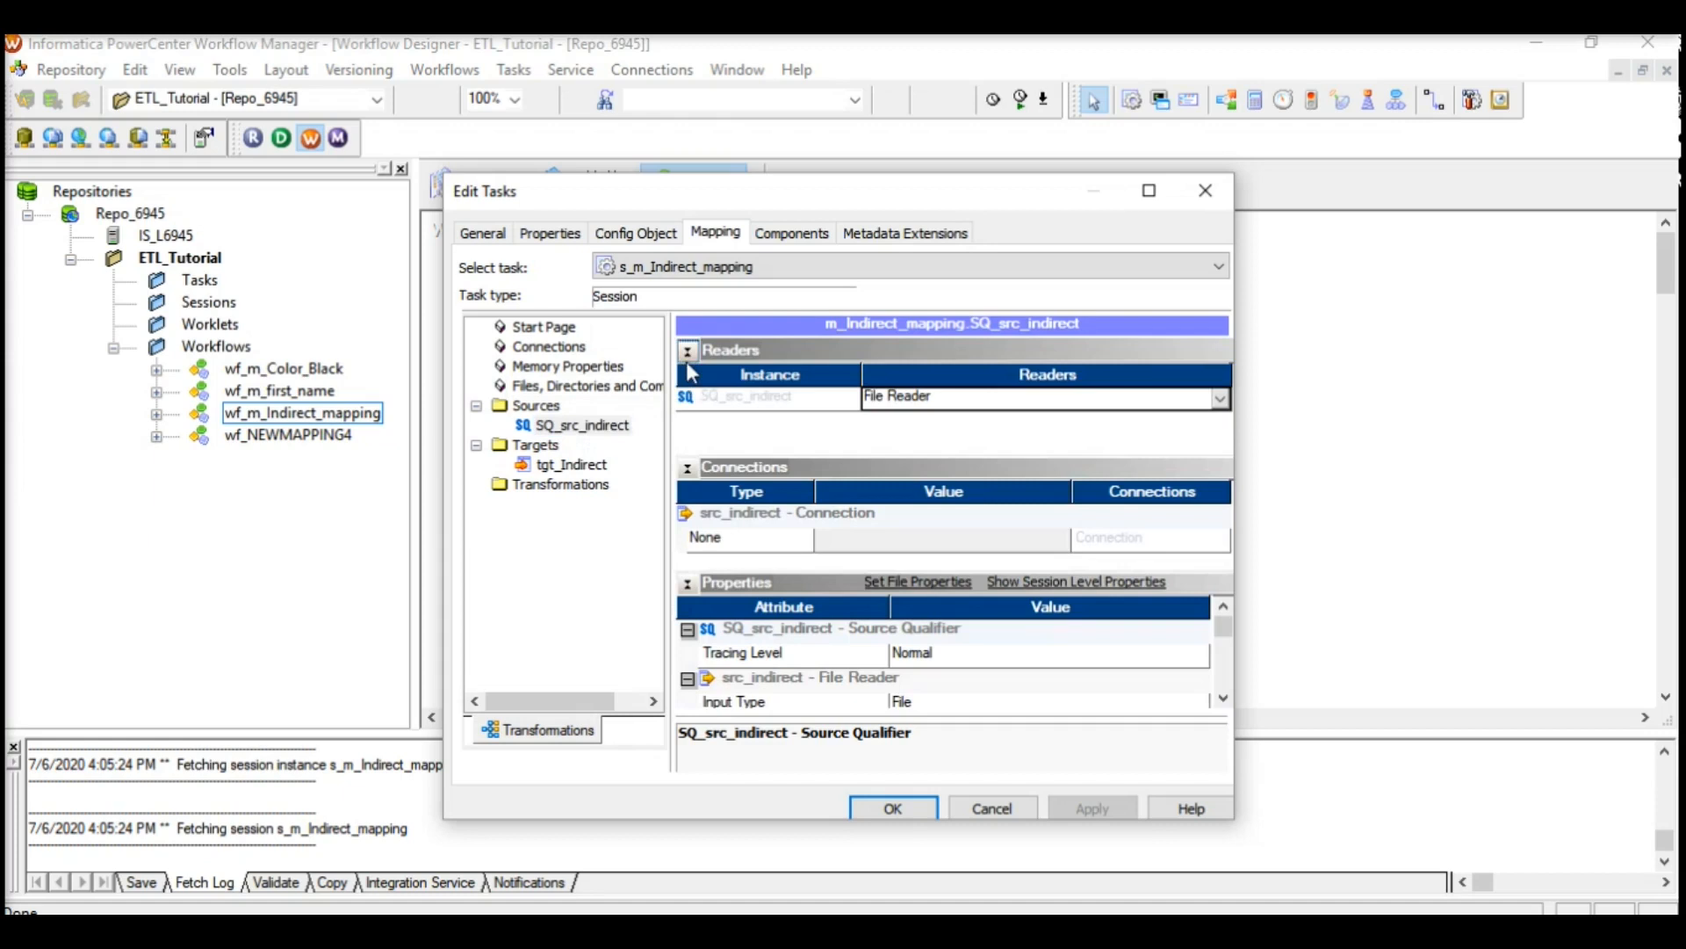
pyautogui.click(687, 350)
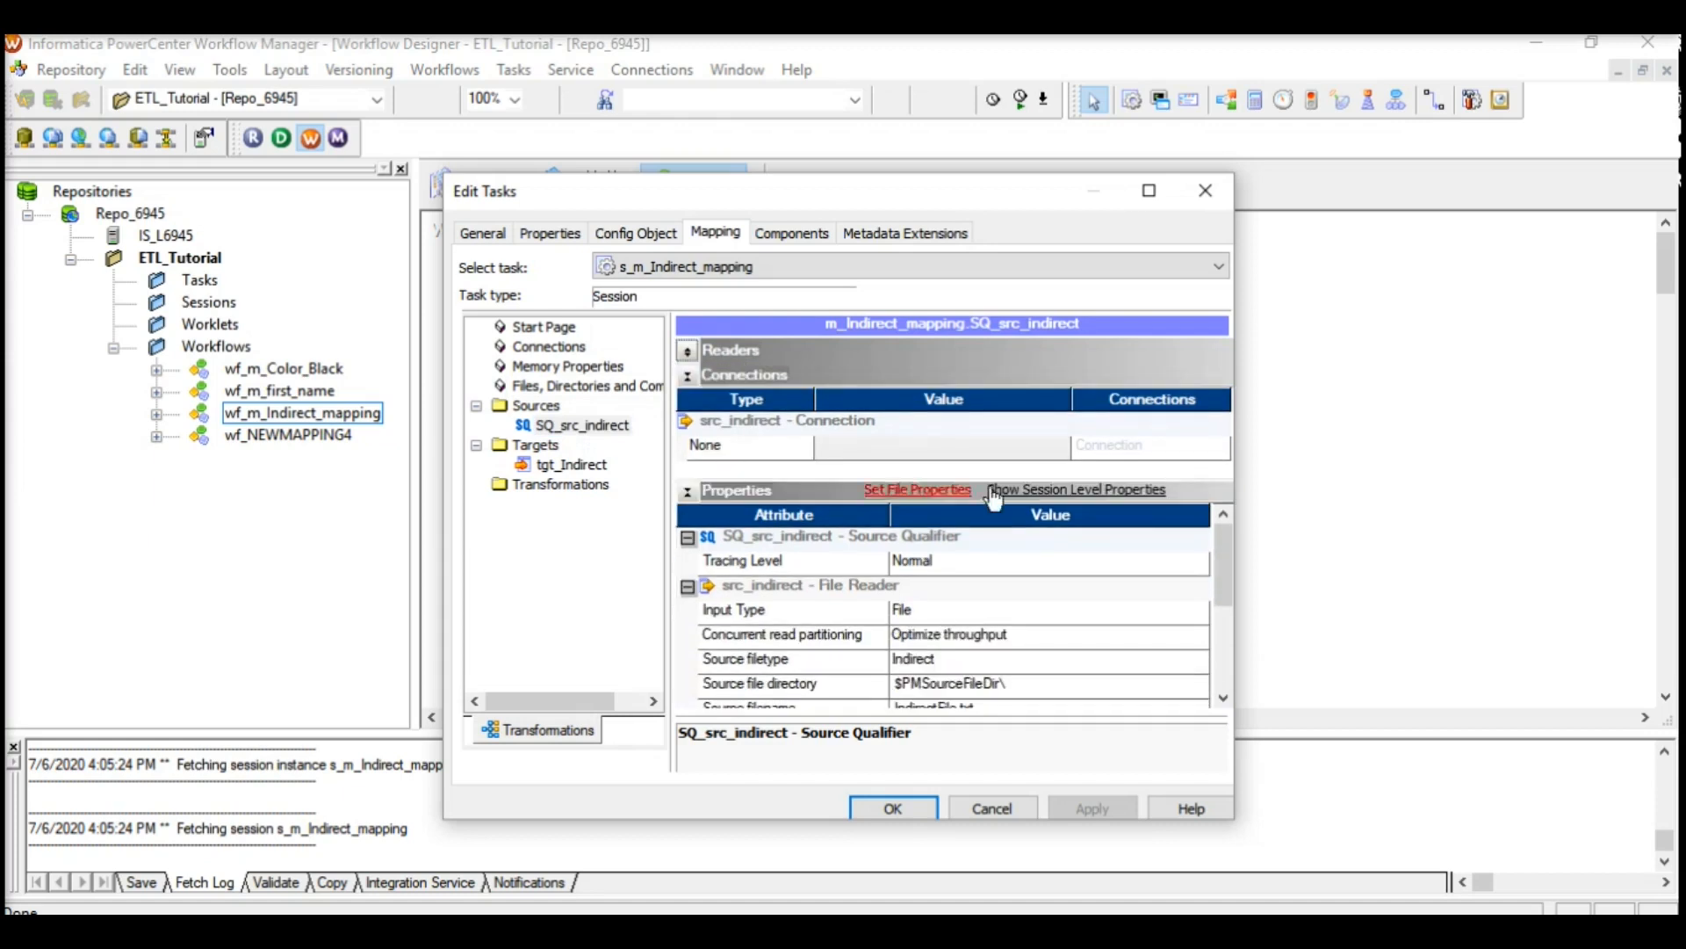
pyautogui.click(919, 491)
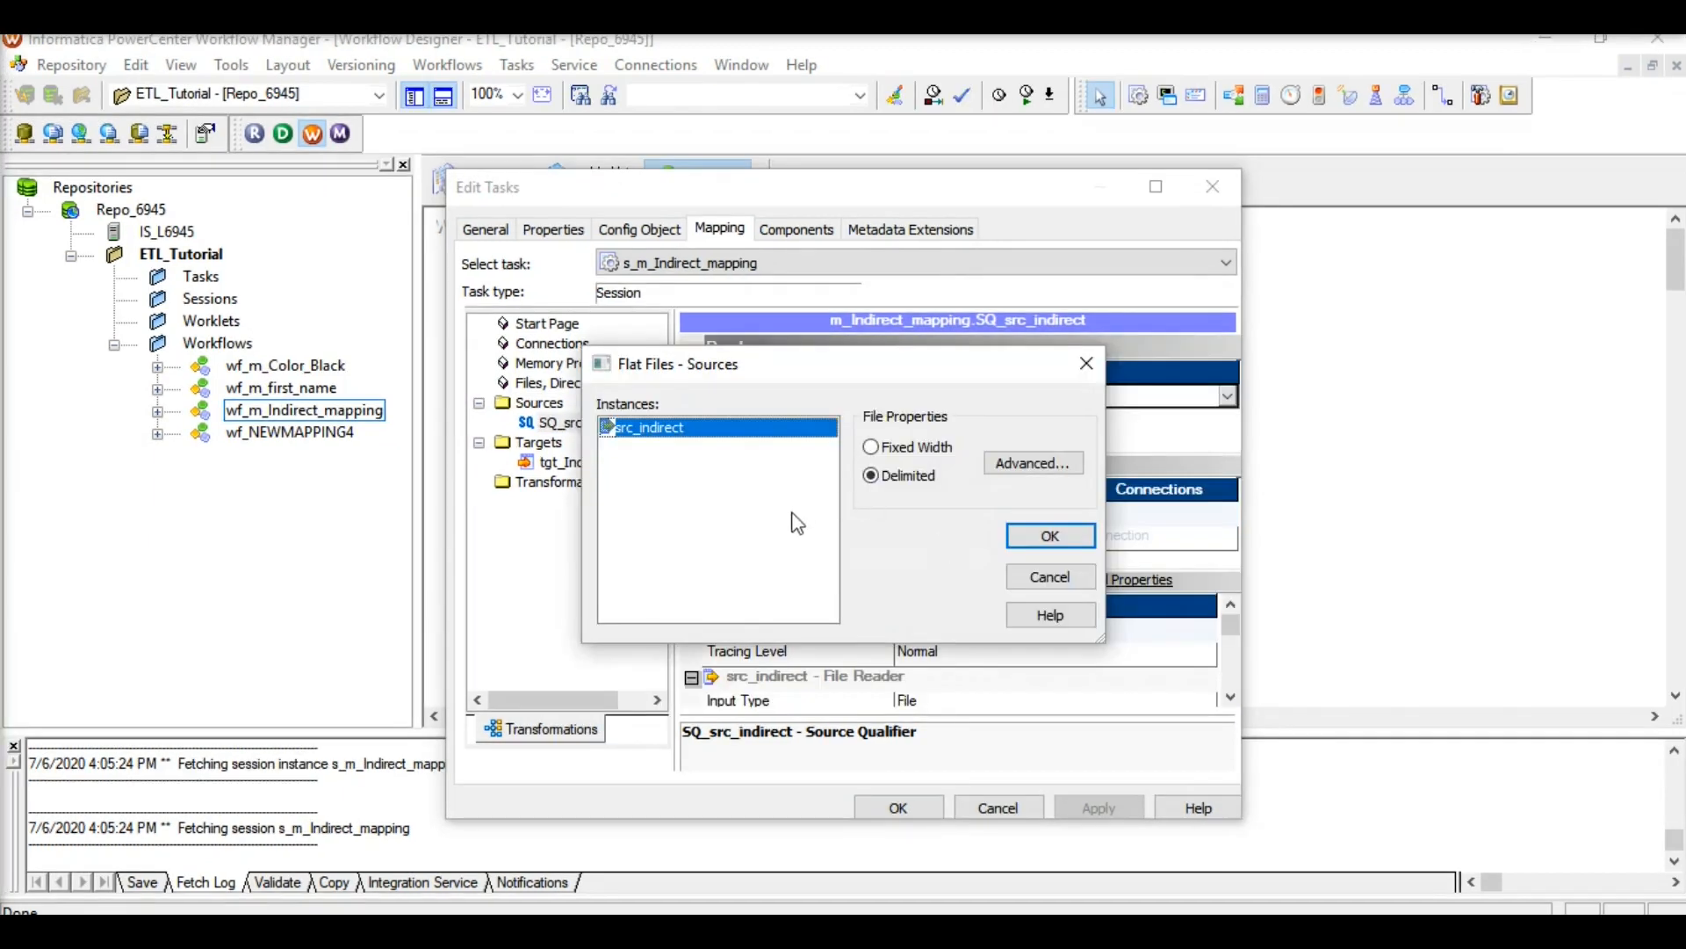
pyautogui.click(1059, 472)
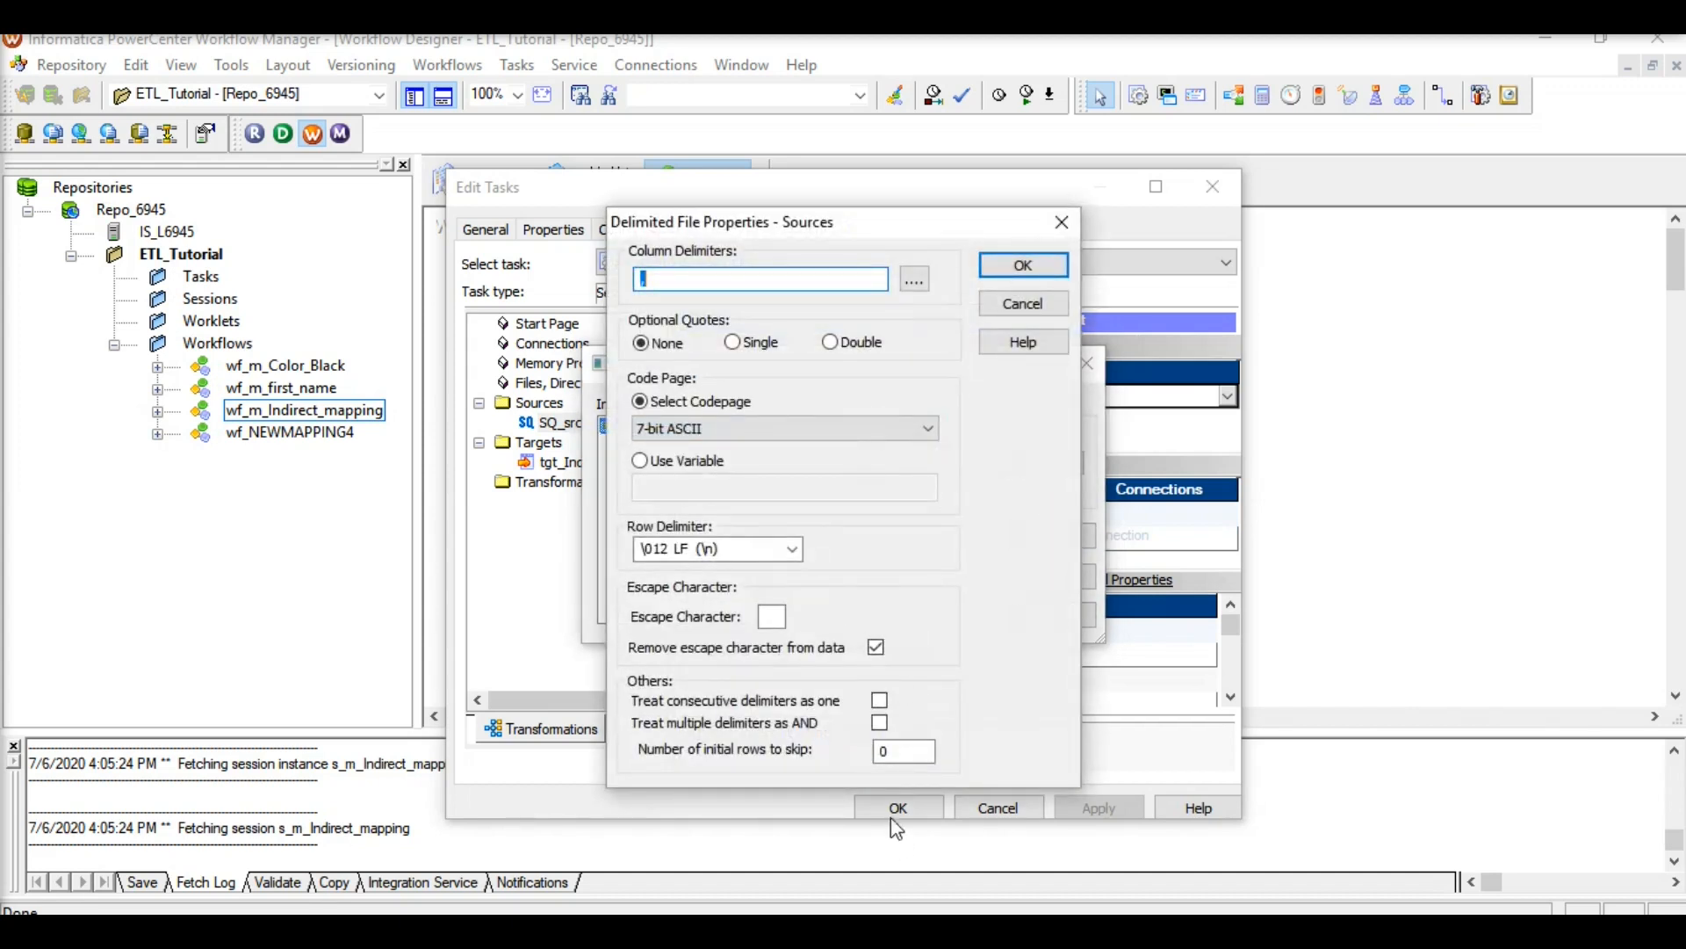
pyautogui.click(908, 755)
pyautogui.press('BackSpace')
pyautogui.write('1')
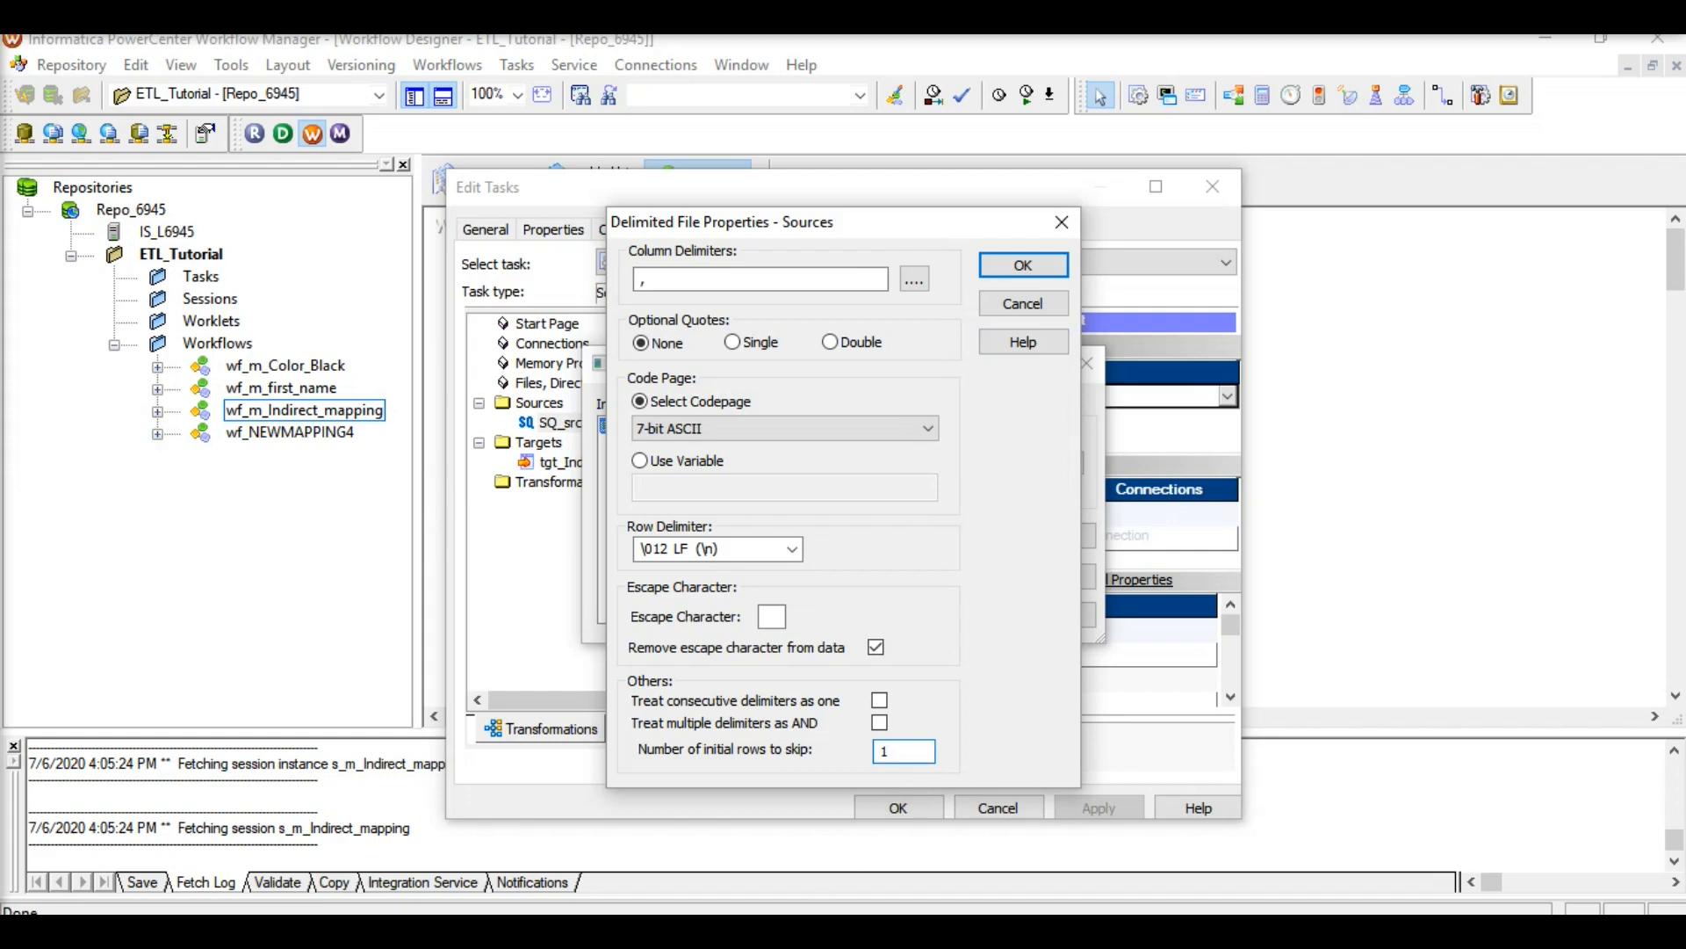
# Check the header line of the source file firstnames1.dic and return to the delimited file properties
pyautogui.click(734, 903)
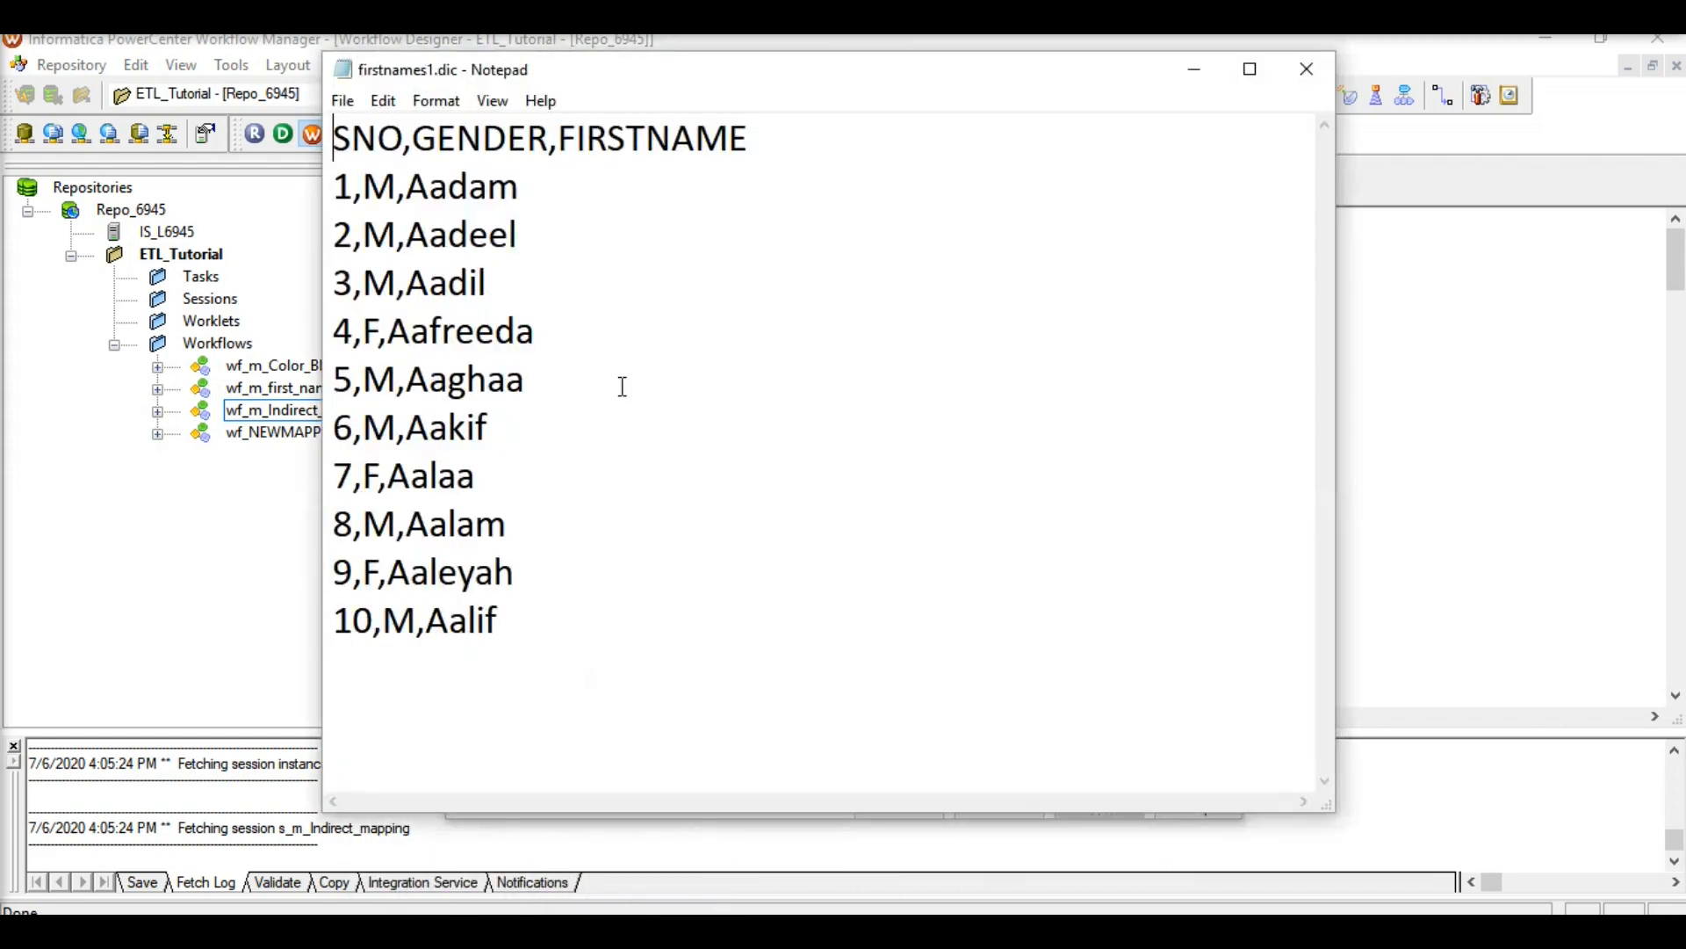
pyautogui.moveTo(791, 156); pyautogui.dragTo(314, 151)
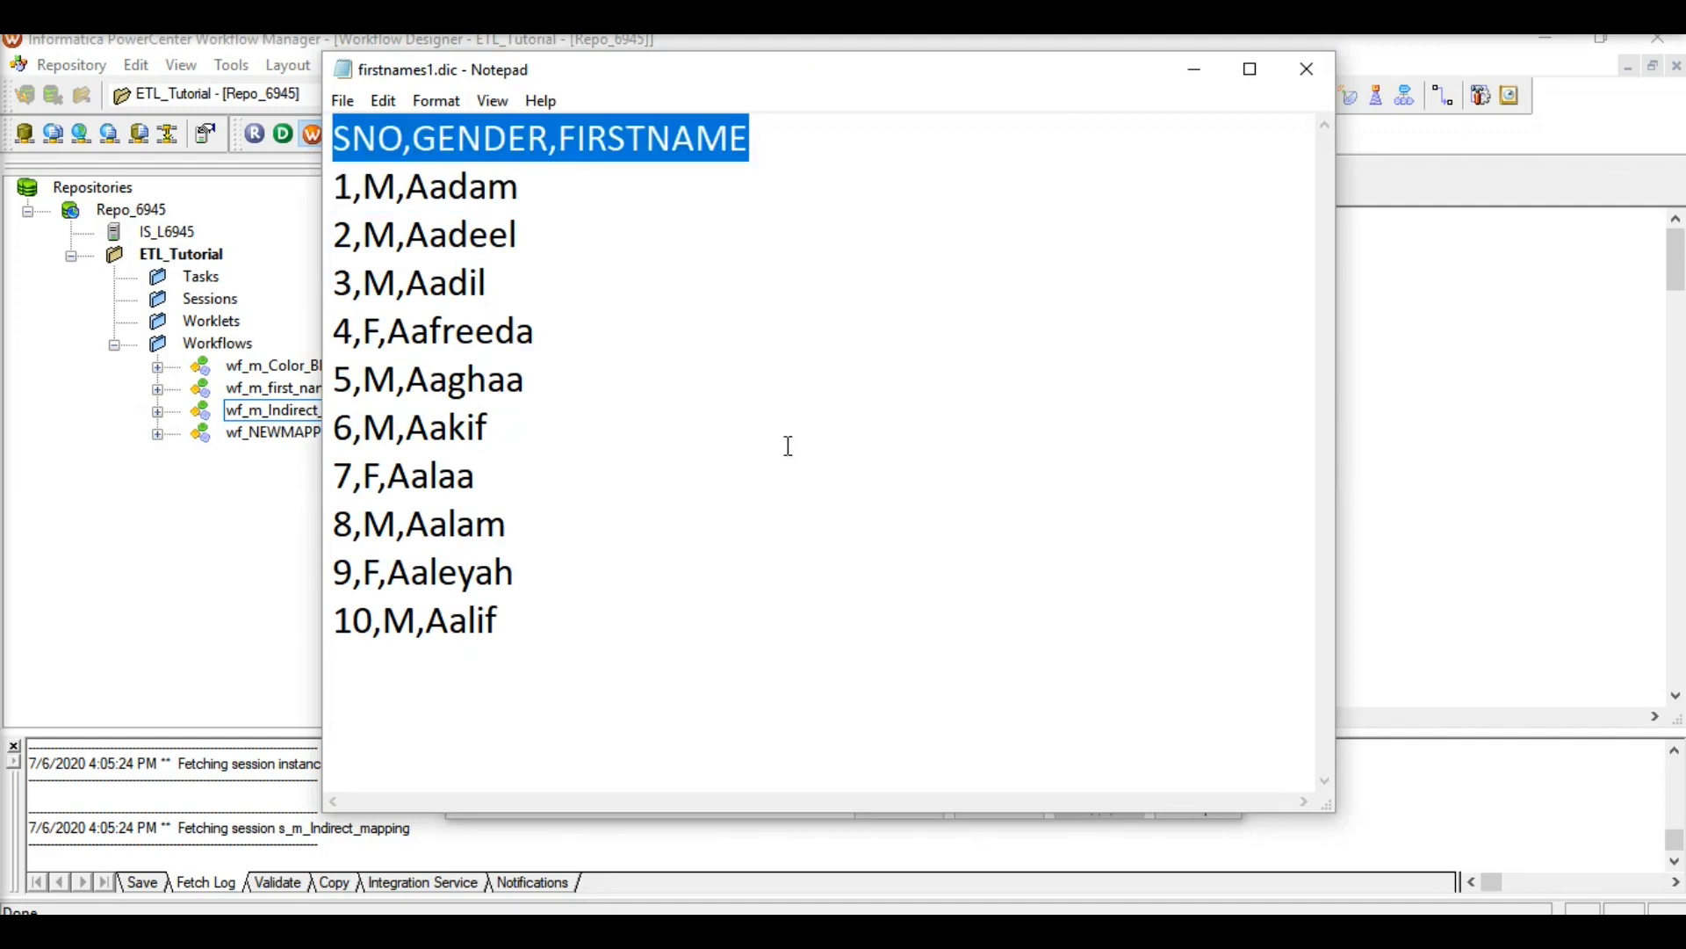
pyautogui.click(1195, 69)
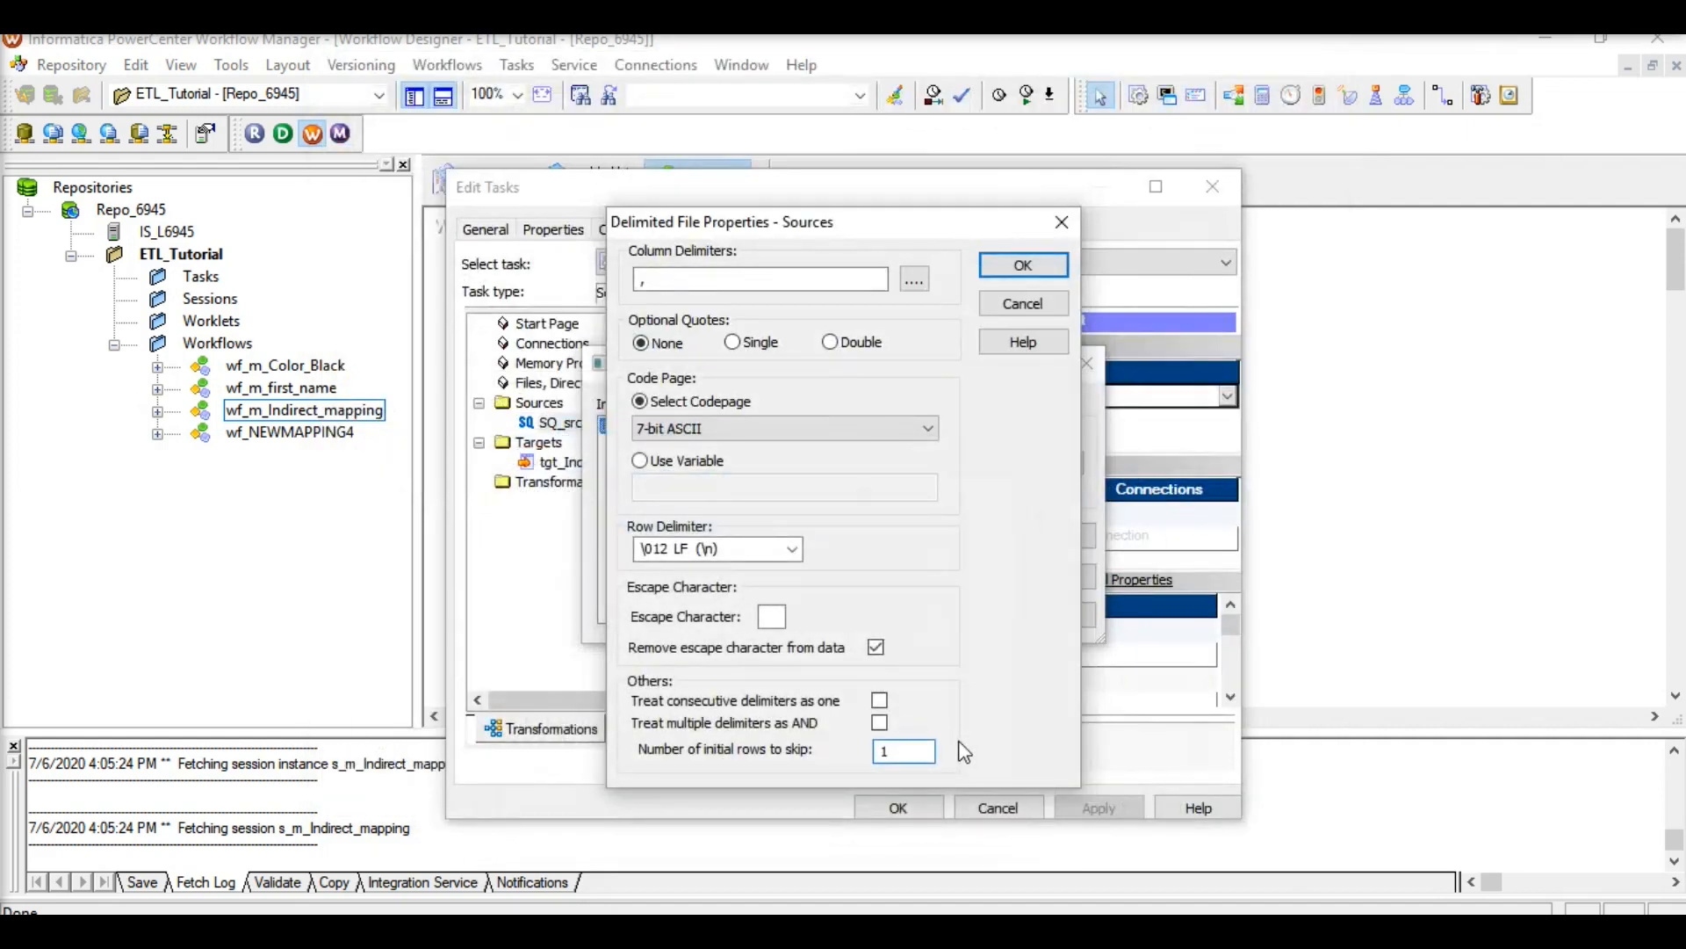
# Accept the file properties and session changes, and save the wf_m_Indirect_mapping workflow
pyautogui.click(1019, 264)
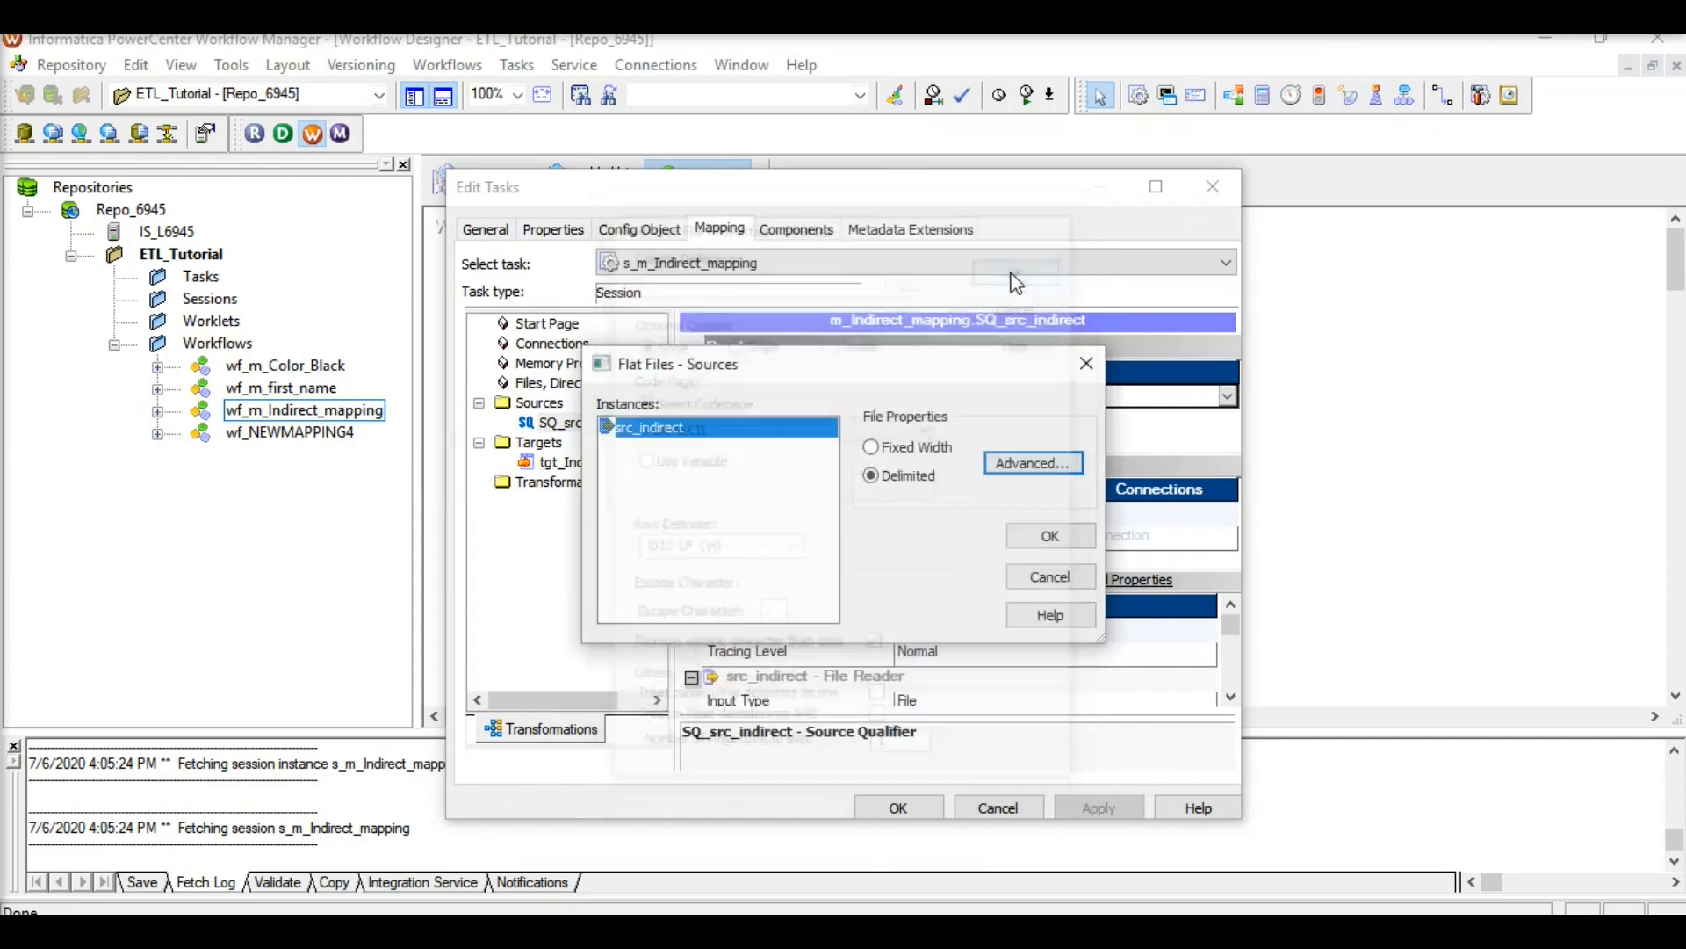
pyautogui.click(1051, 536)
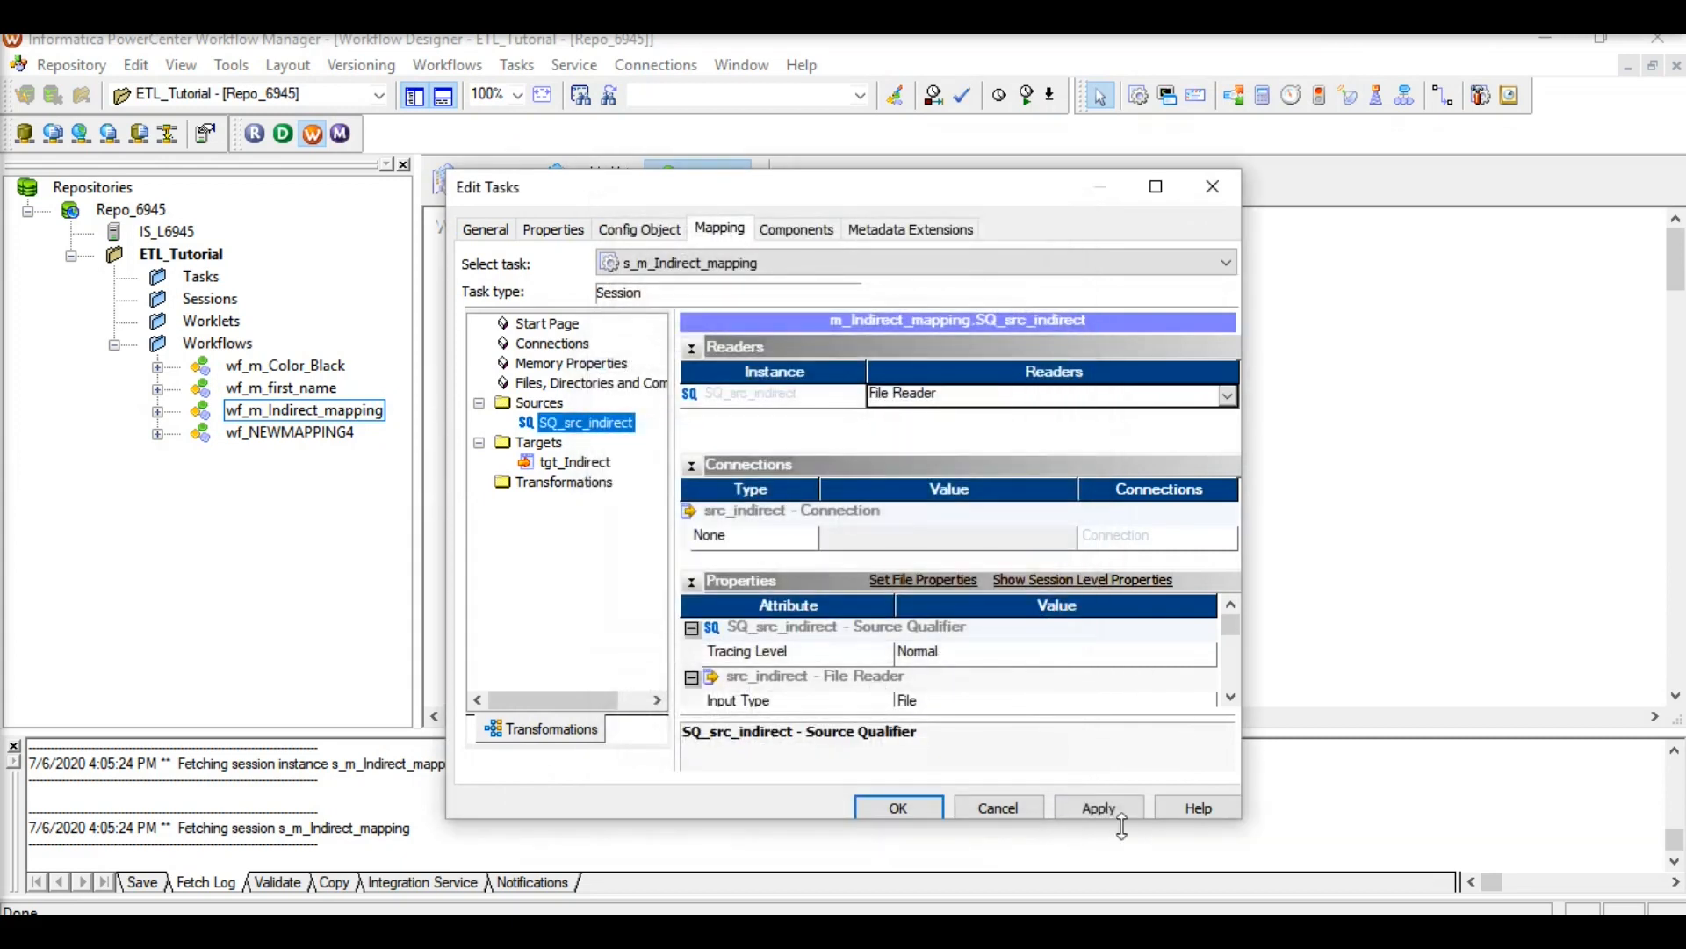
pyautogui.click(905, 808)
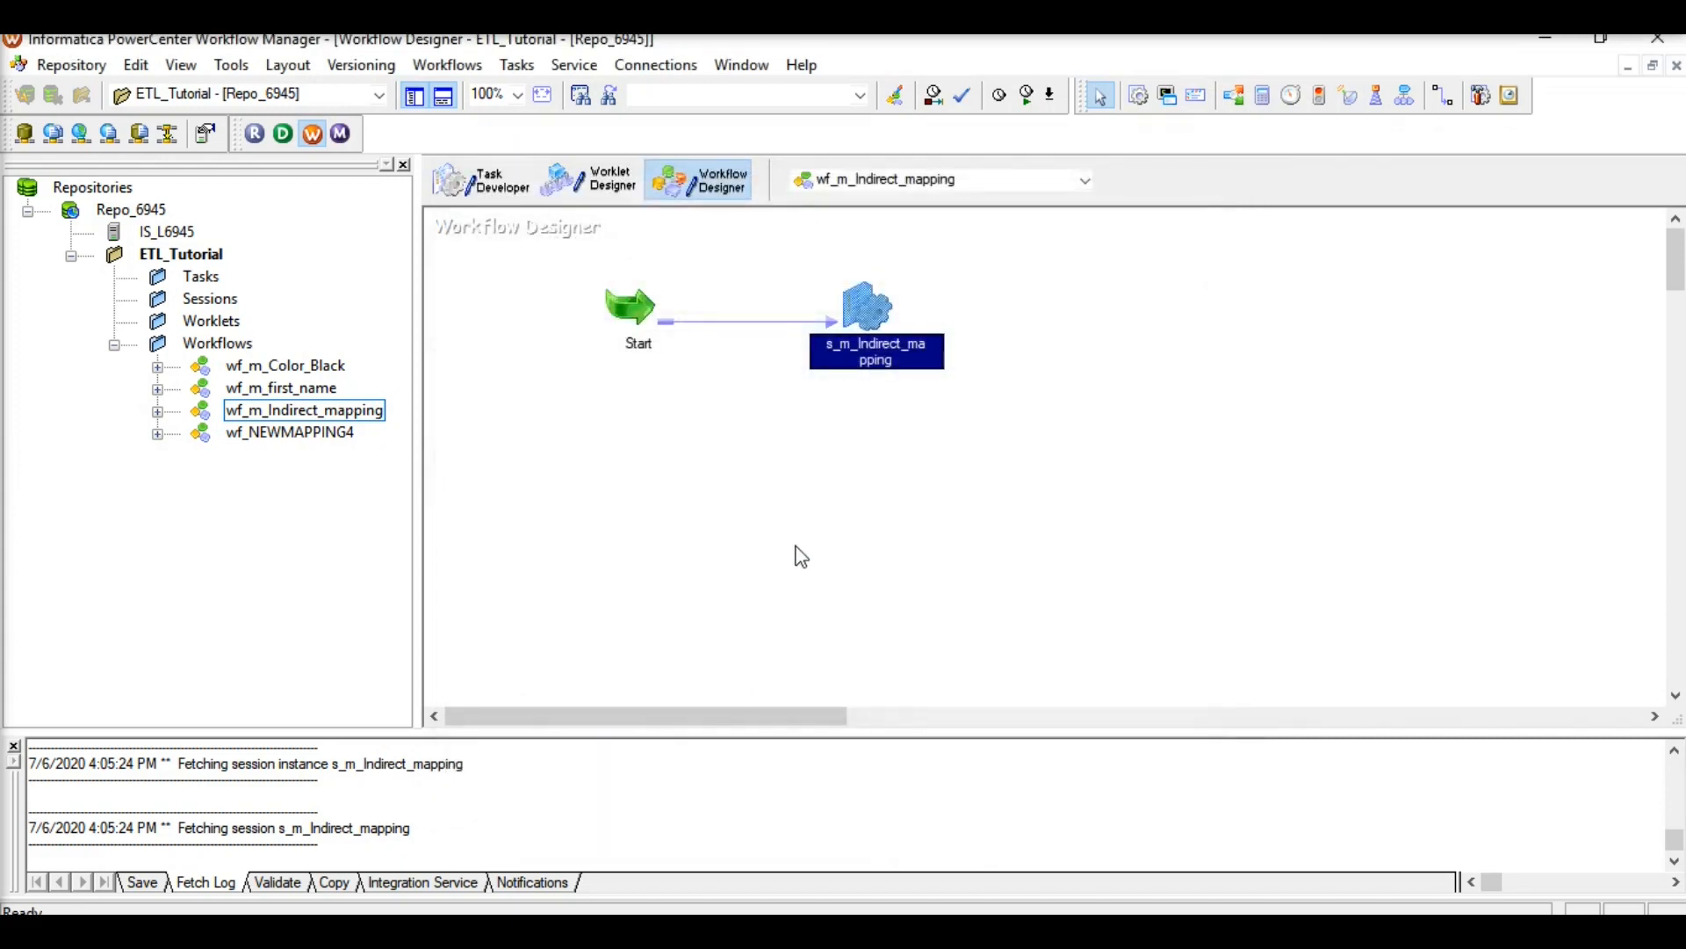
pyautogui.hotkey('ctrl', 's')
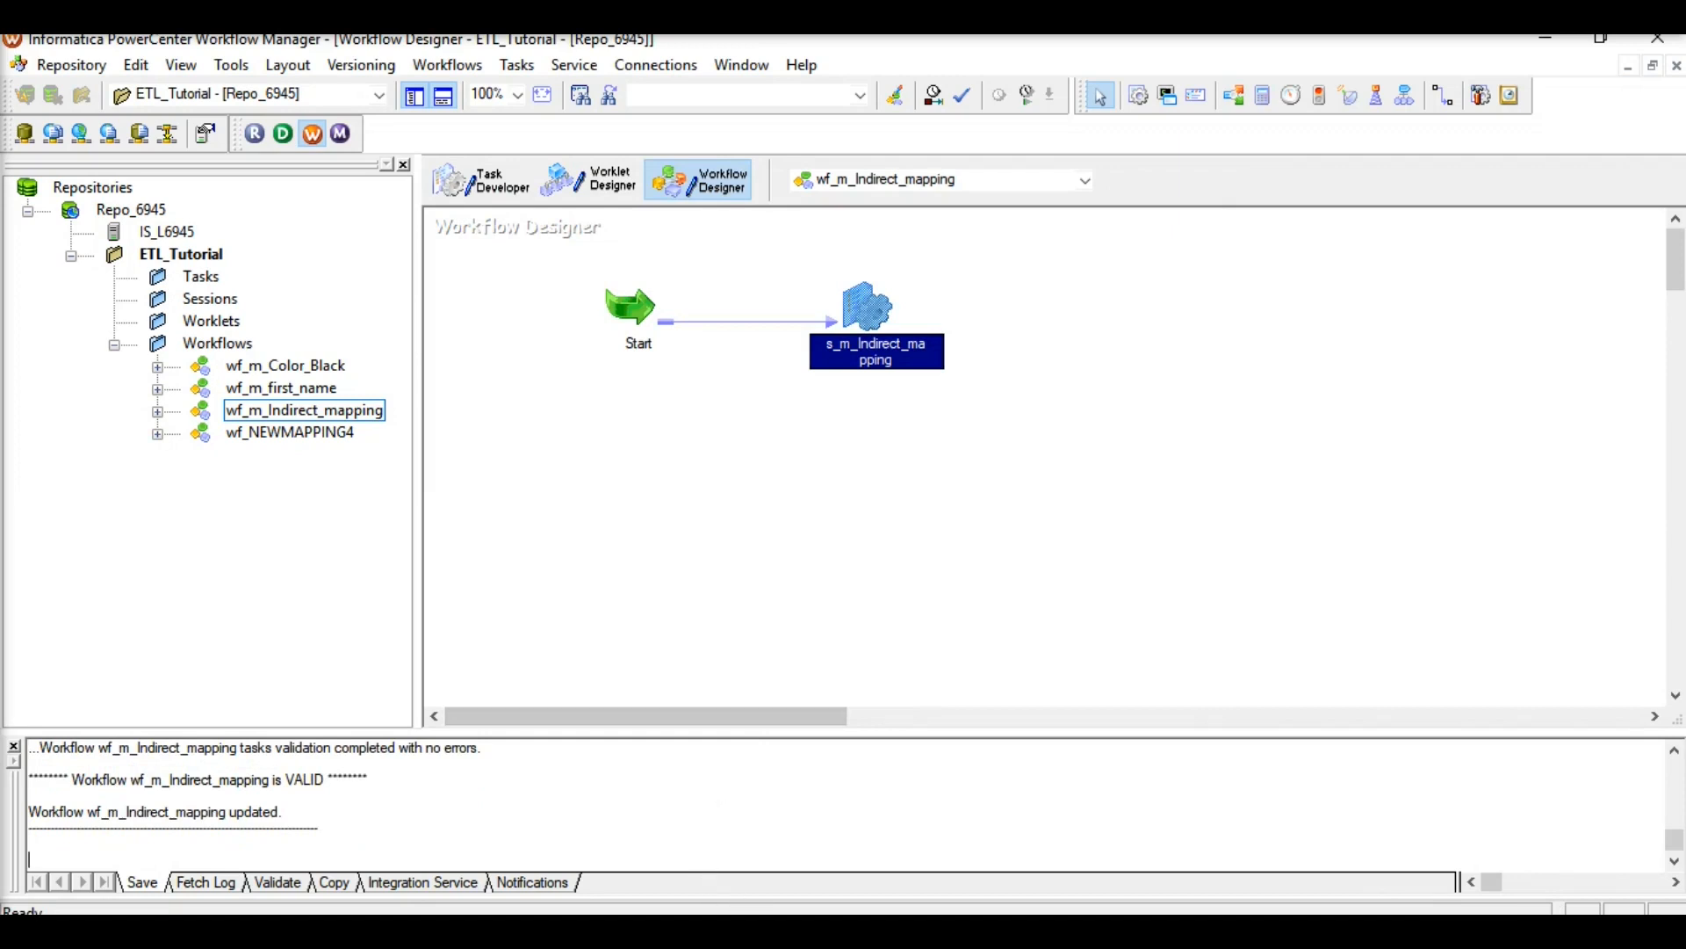
# Open IndirectFile.txt from the SrcFiles folder, review the source file paths it lists, and close it
pyautogui.moveTo(757, 931)
pyautogui.click(565, 870)
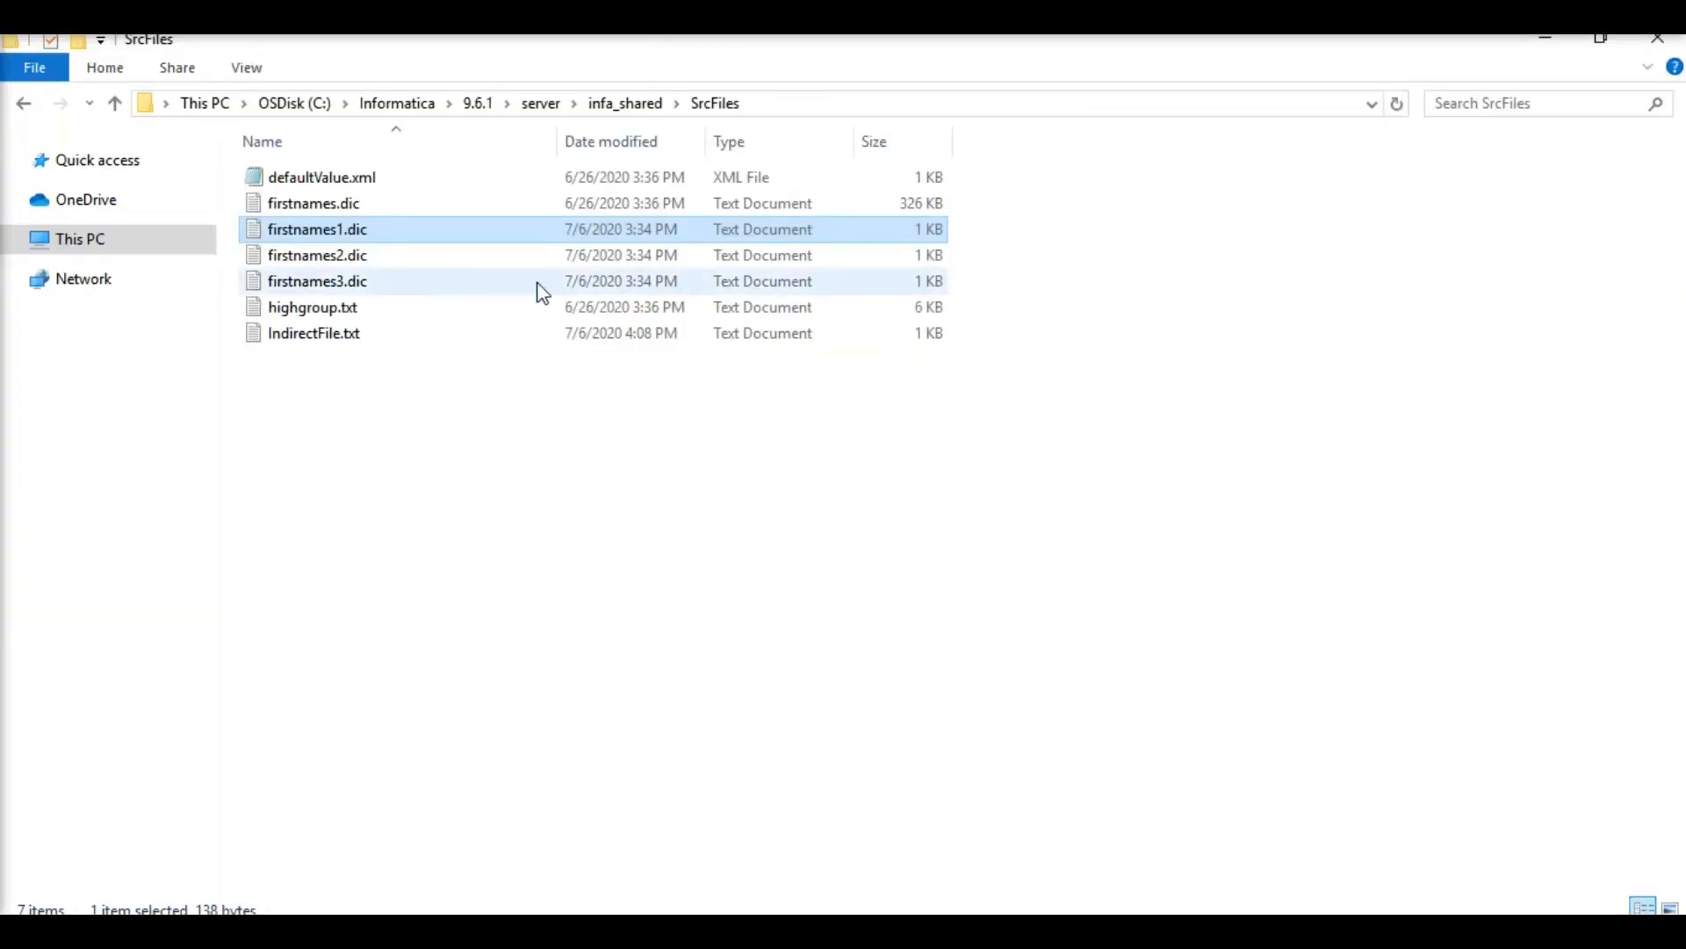
pyautogui.click(361, 283)
pyautogui.doubleClick(345, 338)
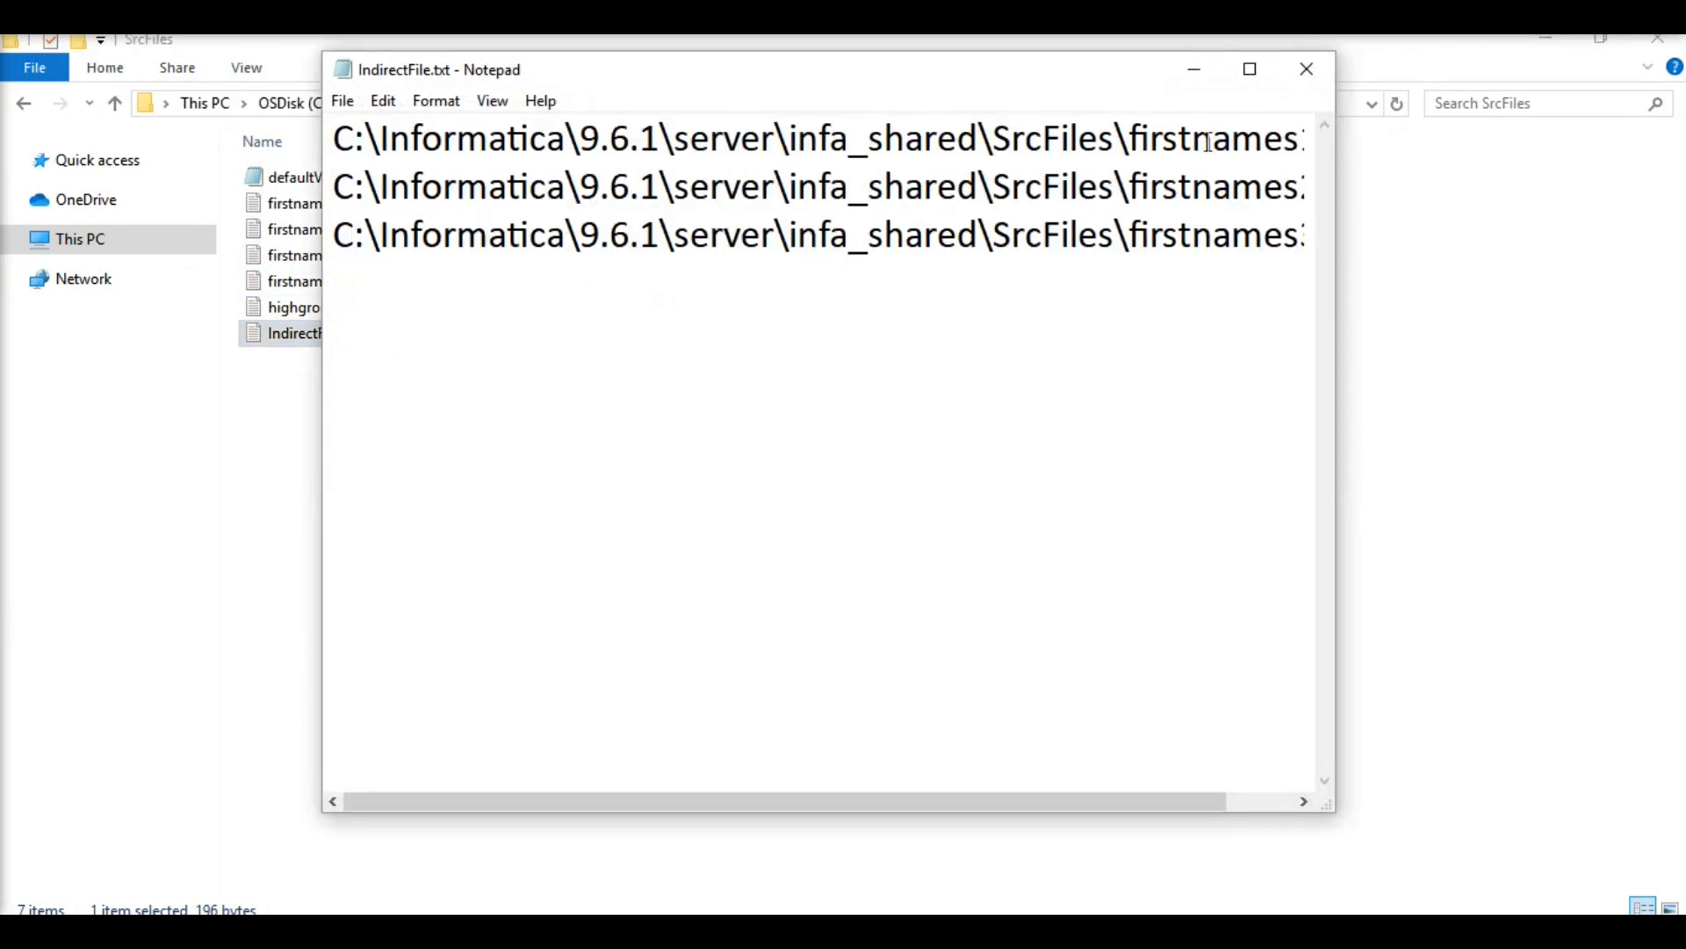
pyautogui.click(1251, 69)
pyautogui.moveTo(1065, 215); pyautogui.dragTo(5, 92)
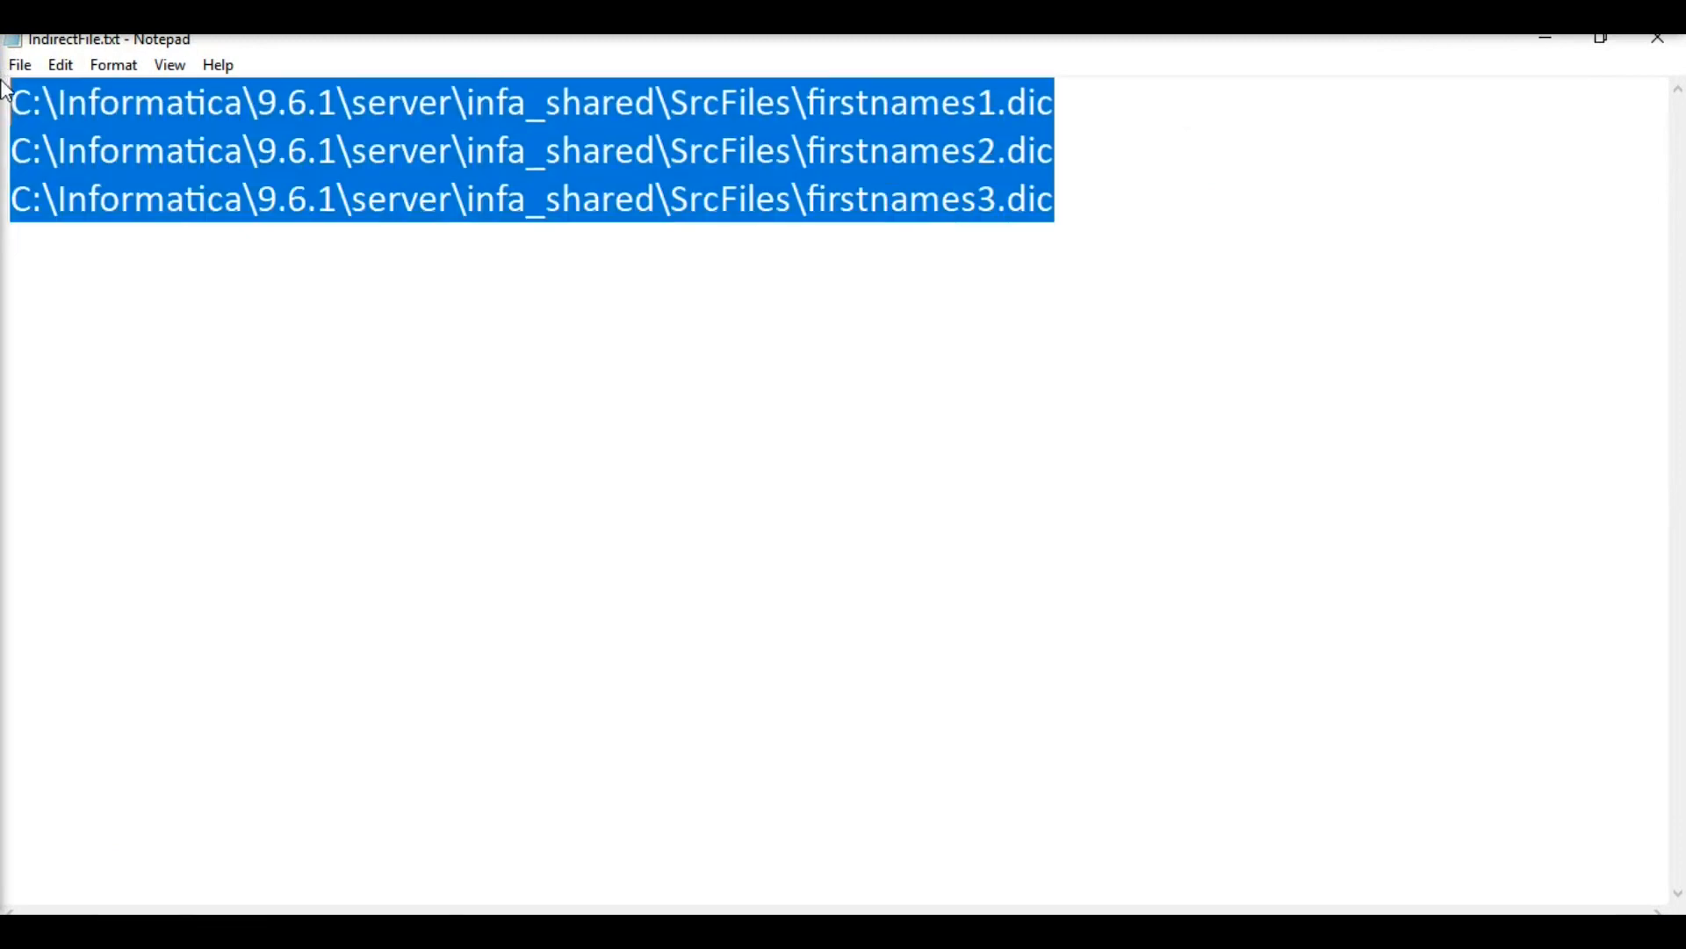
pyautogui.click(1661, 43)
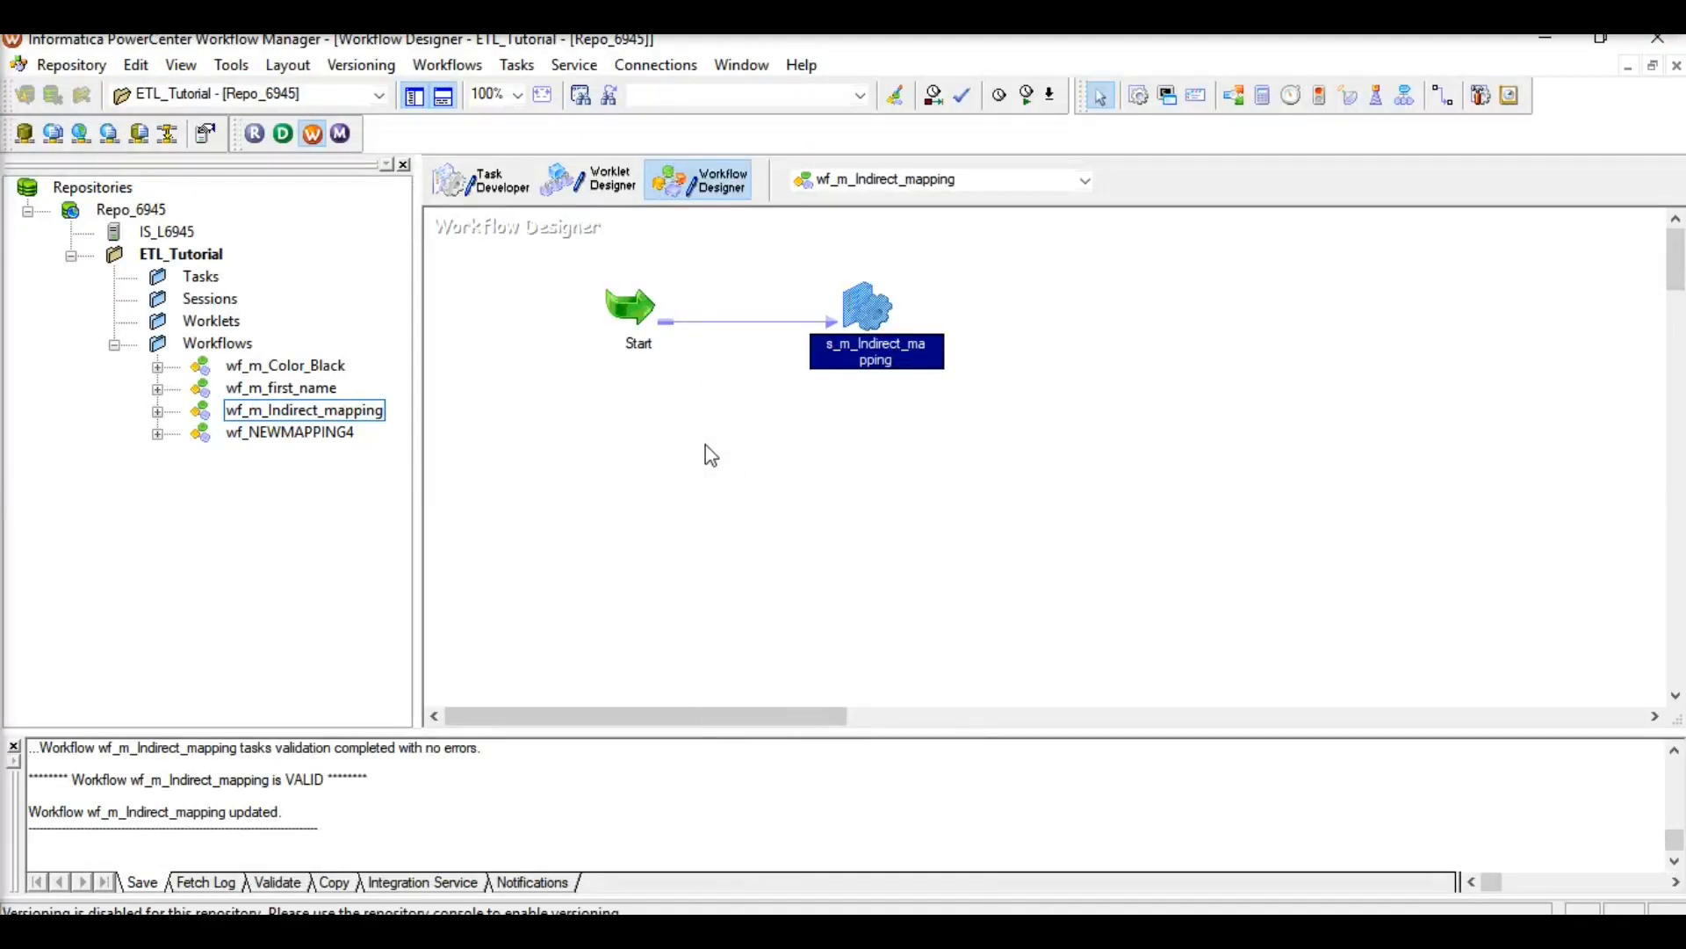
# Start the wf_m_Indirect_mapping workflow and check the session's applied source and target rows in Workflow Monitor
pyautogui.rightClick(708, 456)
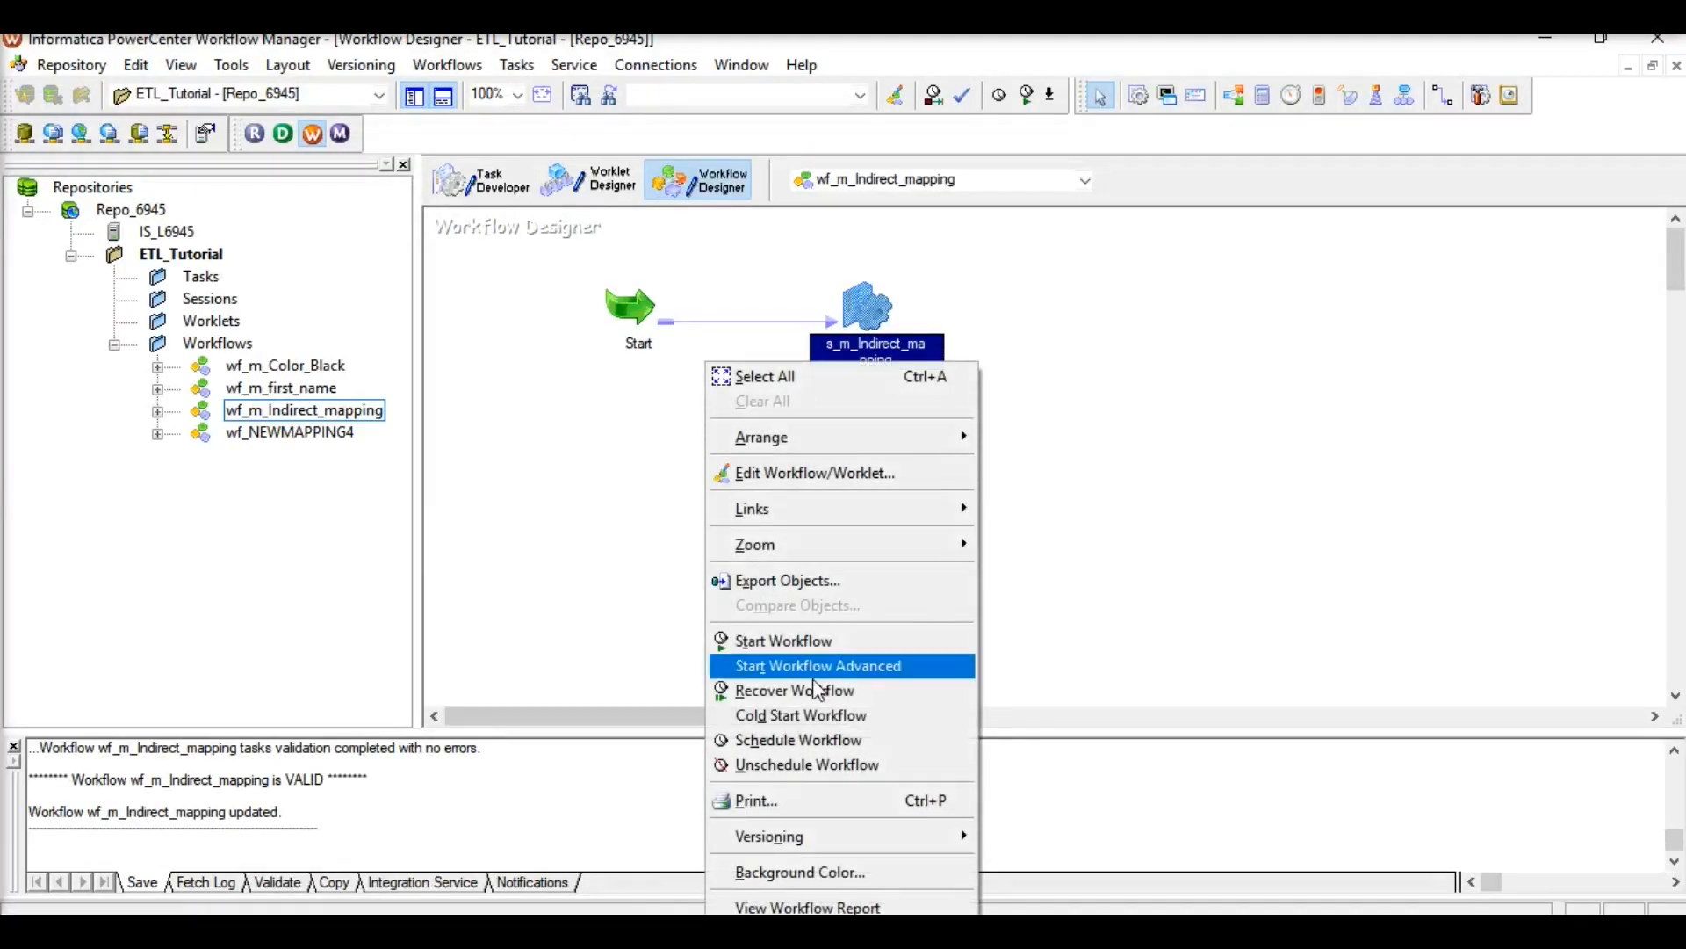
pyautogui.click(773, 640)
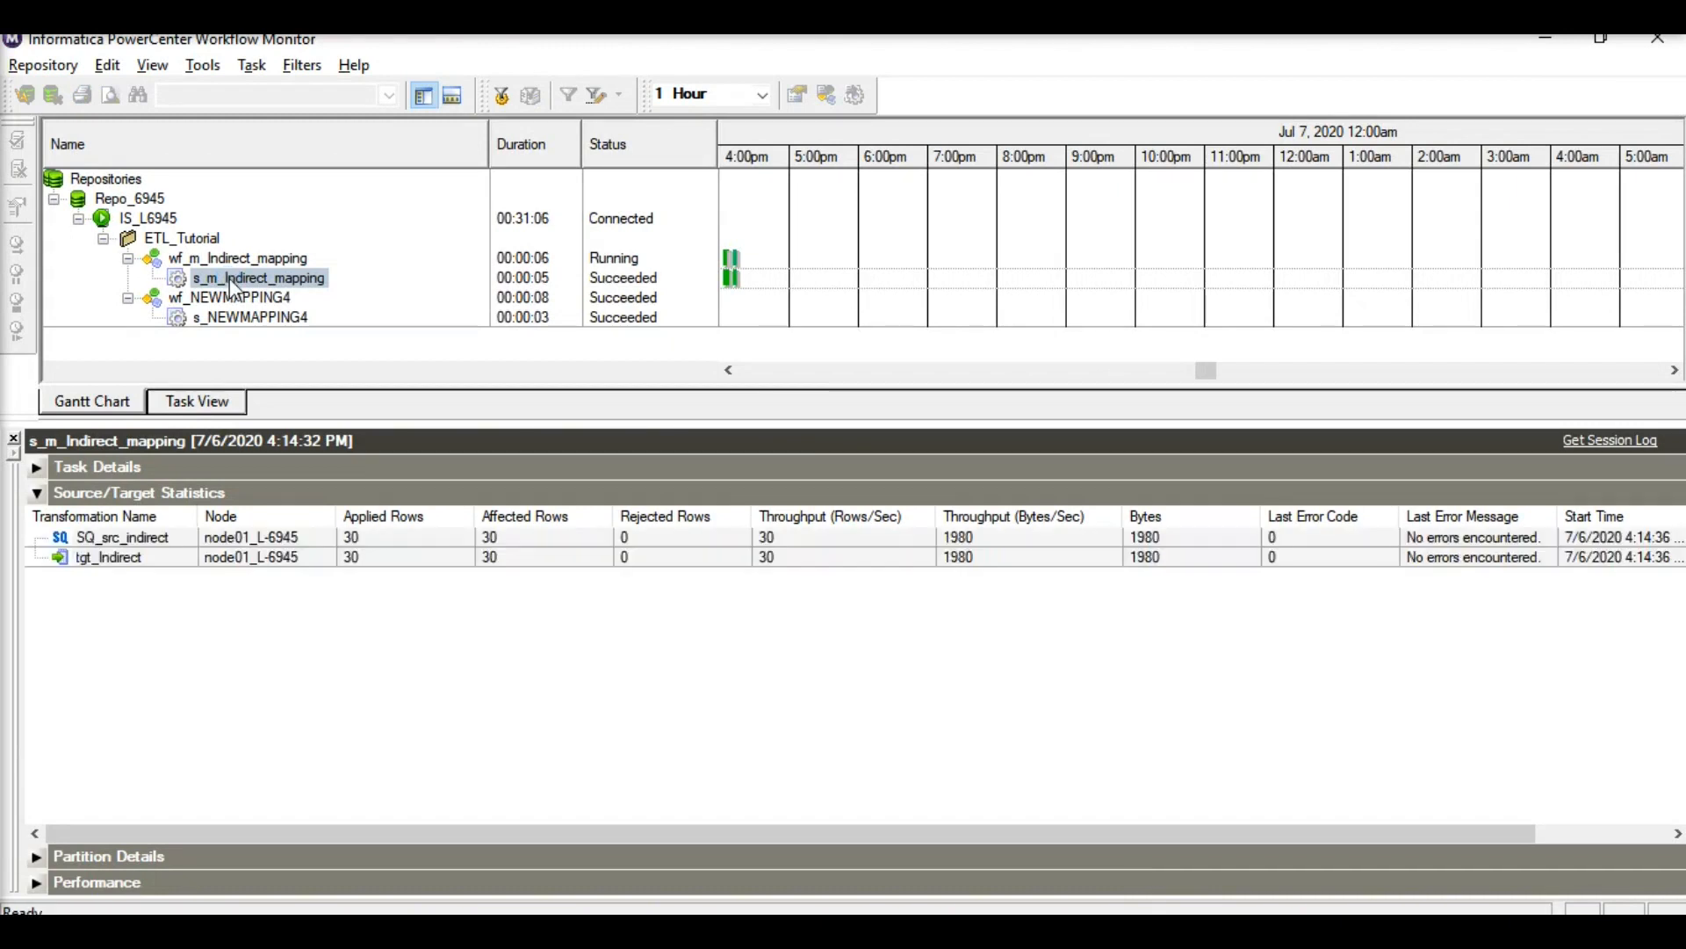
pyautogui.click(387, 538)
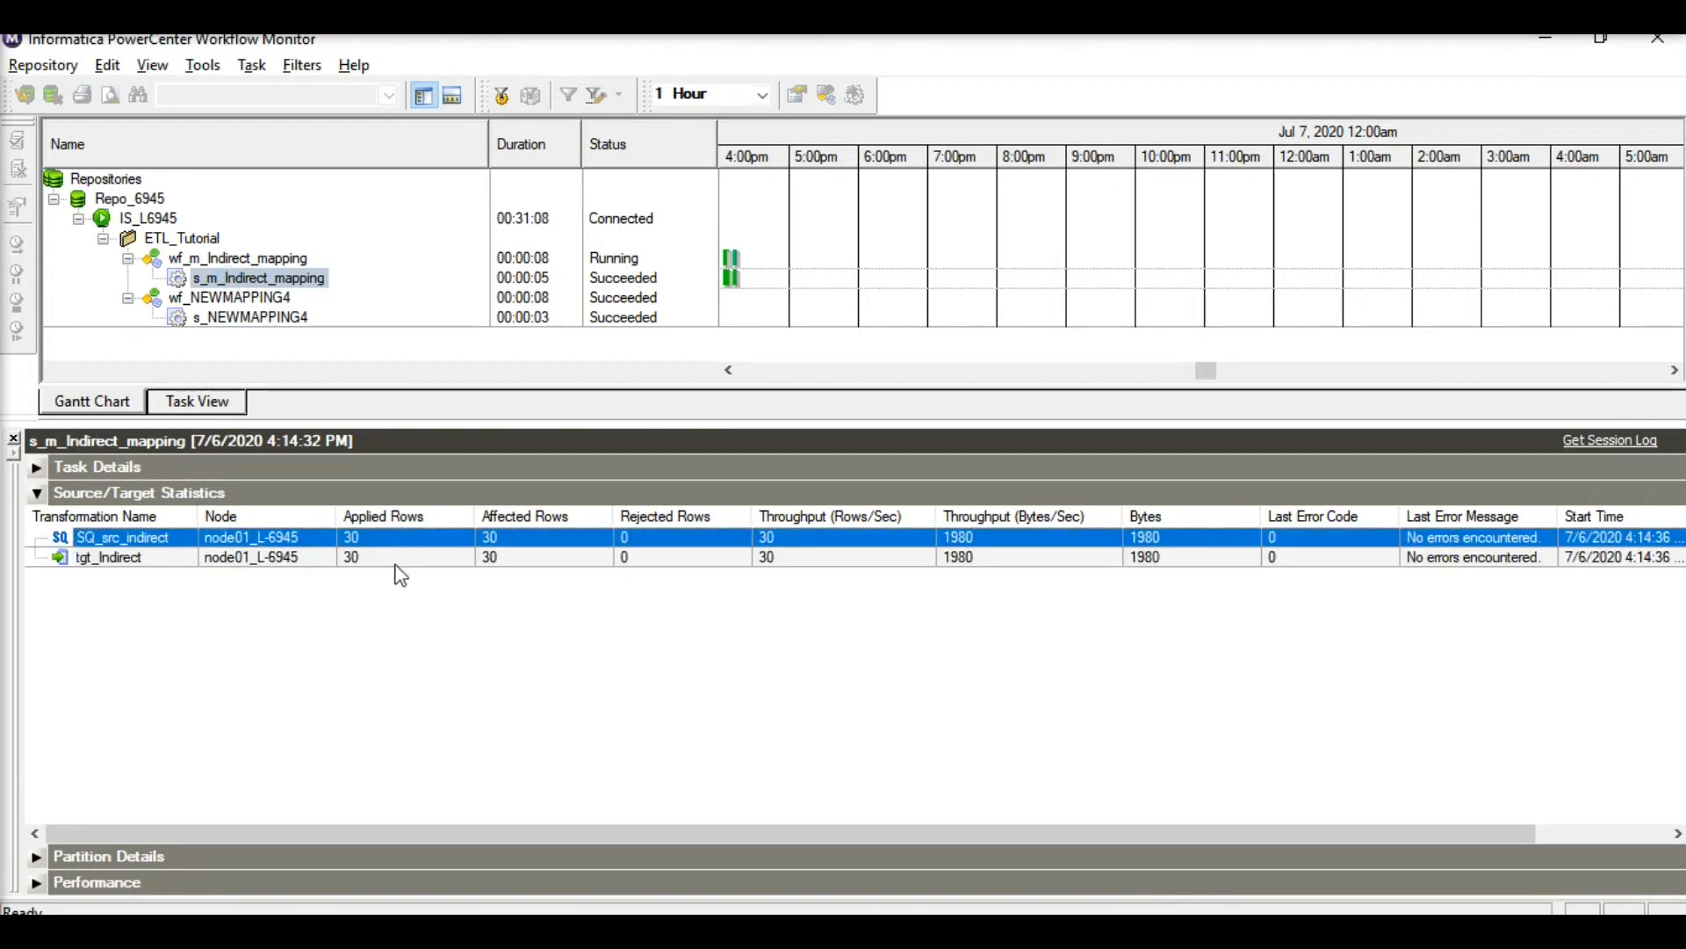
pyautogui.click(381, 556)
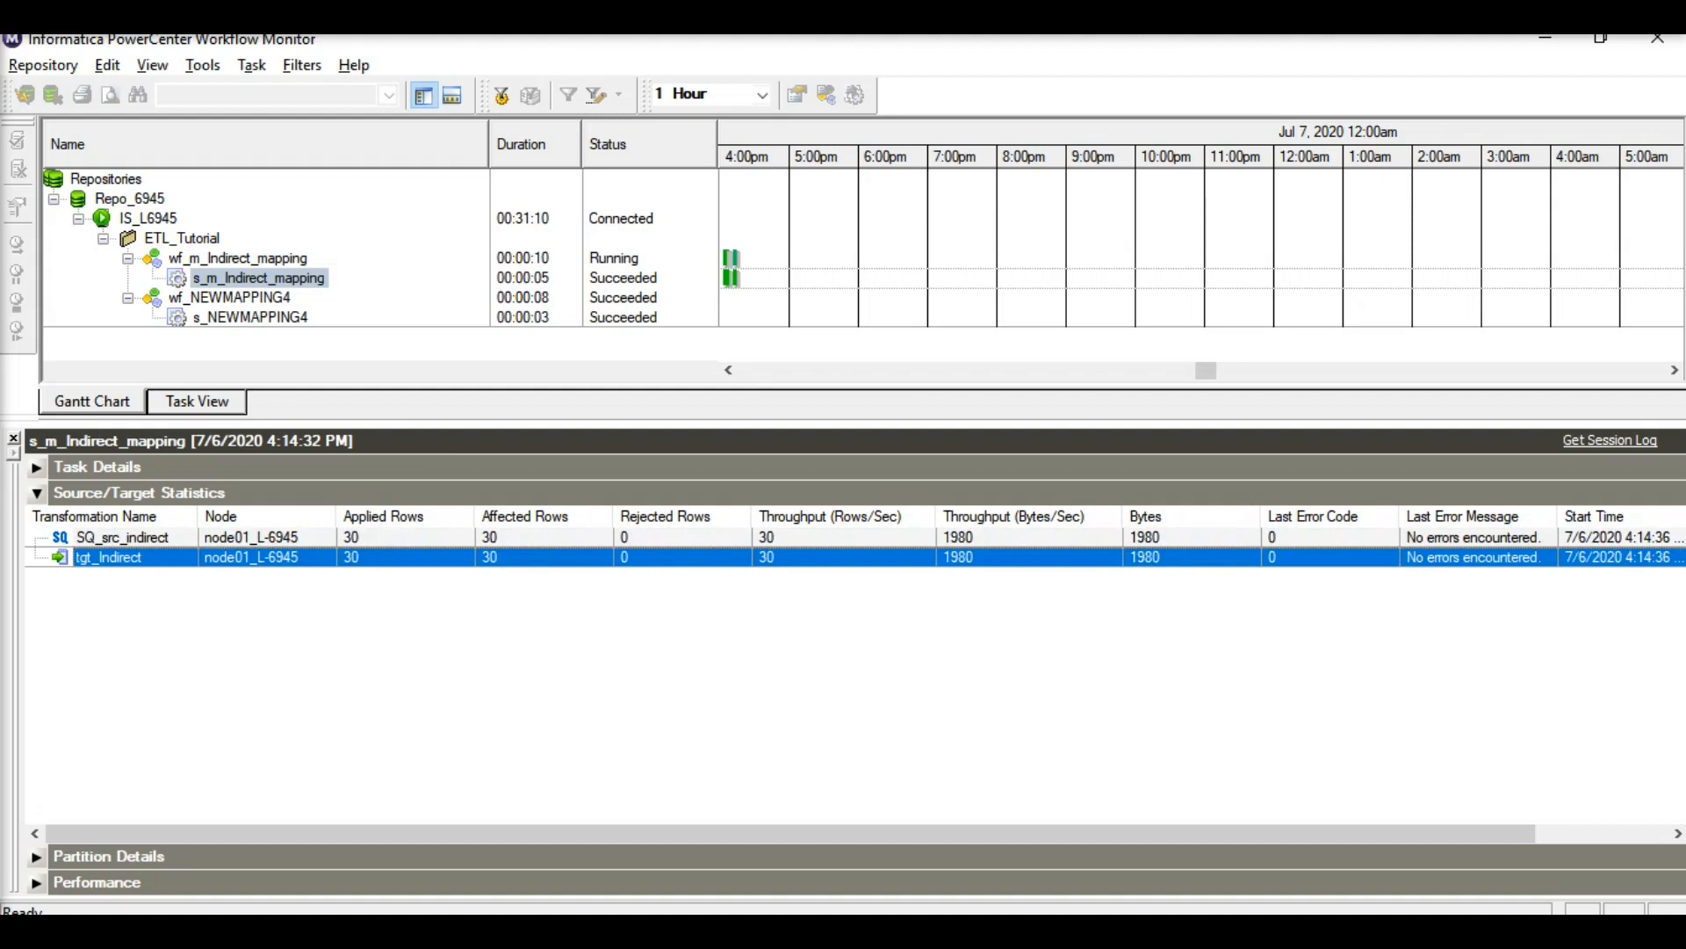
# Reopen tgt_indirect.out from the TgtFiles folder, examine the header line and all rows of the new load, and close it
pyautogui.click(791, 843)
pyautogui.doubleClick(347, 185)
pyautogui.moveTo(919, 138); pyautogui.dragTo(320, 145)
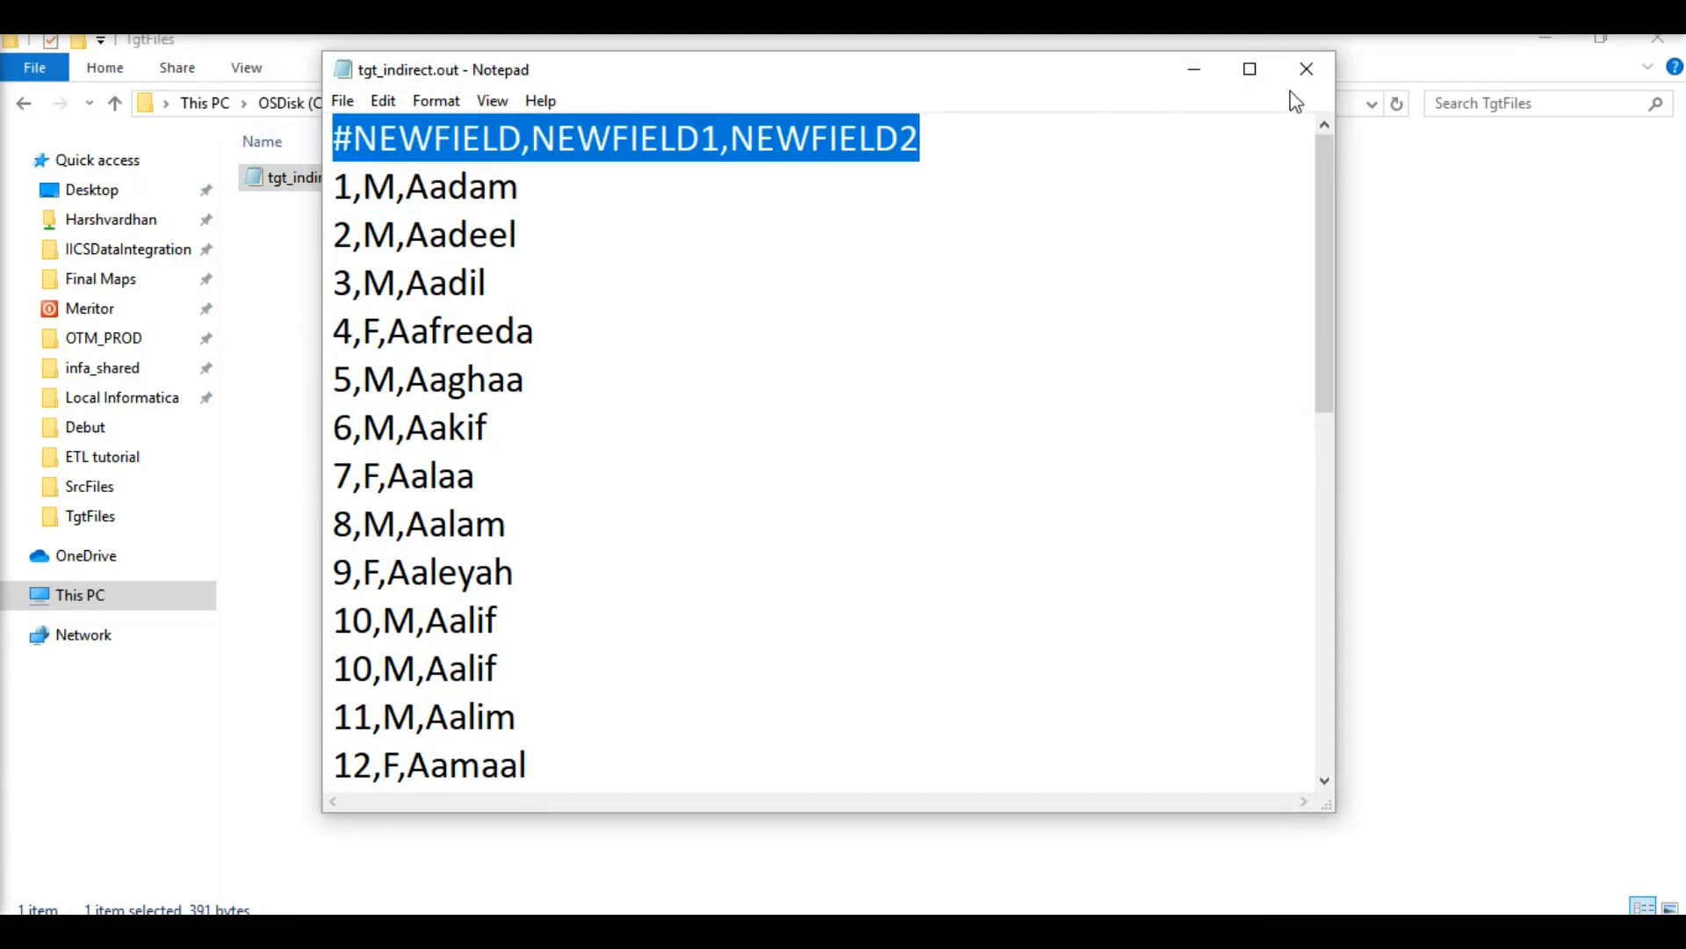
pyautogui.click(1265, 71)
pyautogui.scroll(-5, 179, 498)
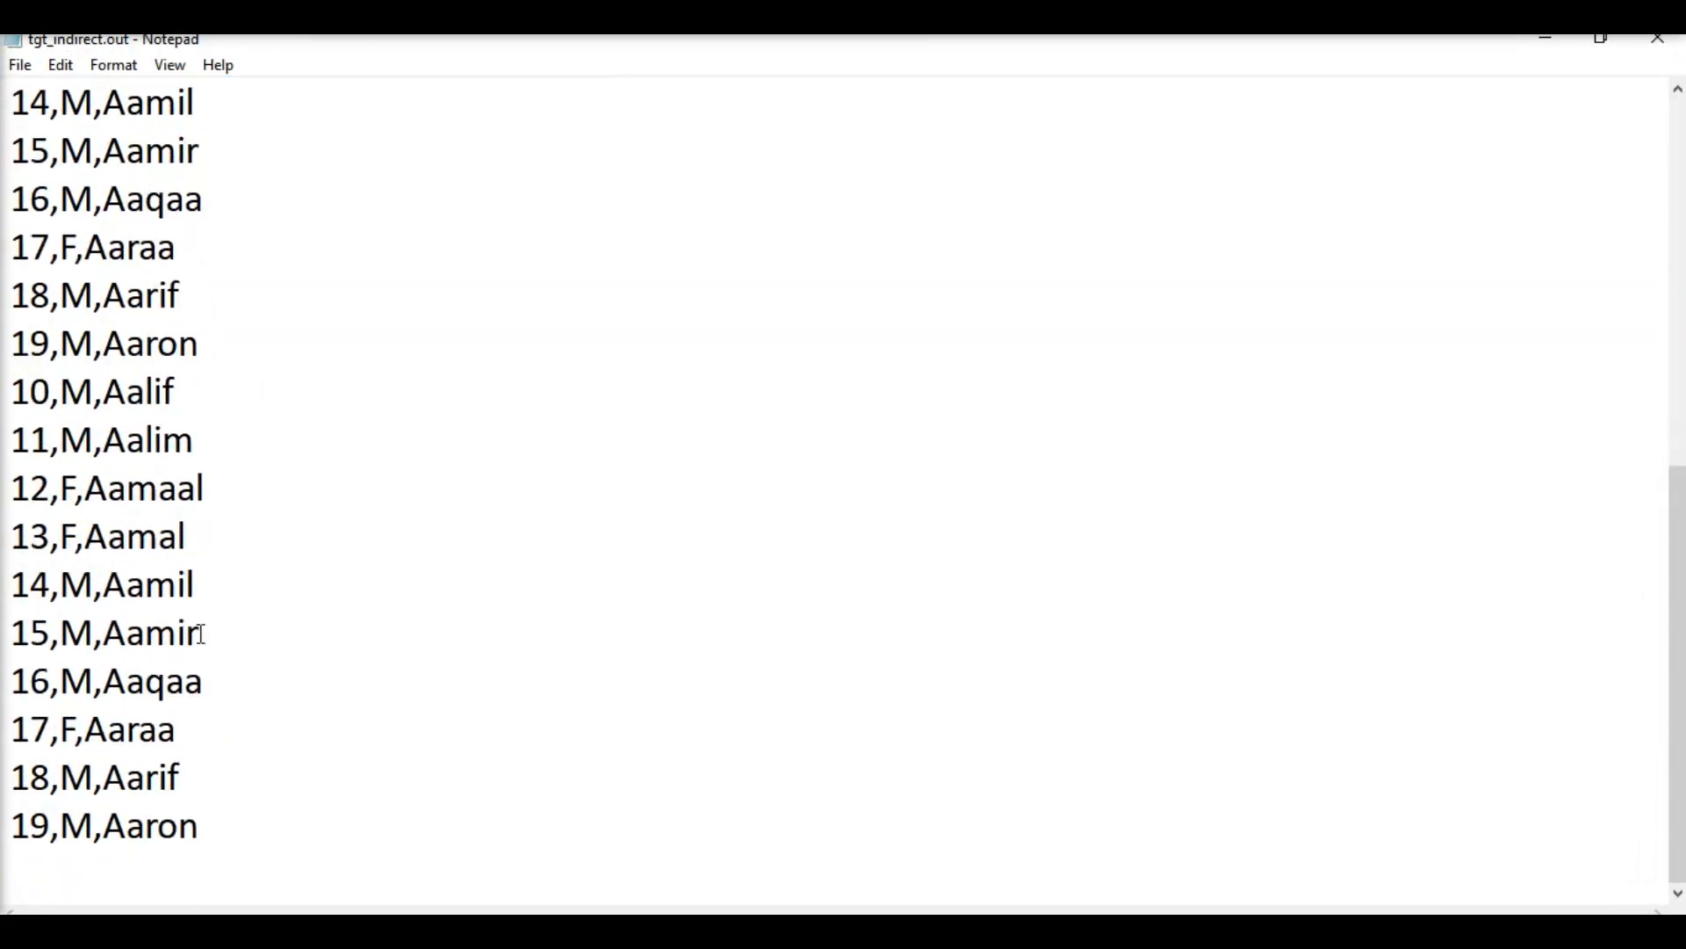
pyautogui.scroll(5, 201, 634)
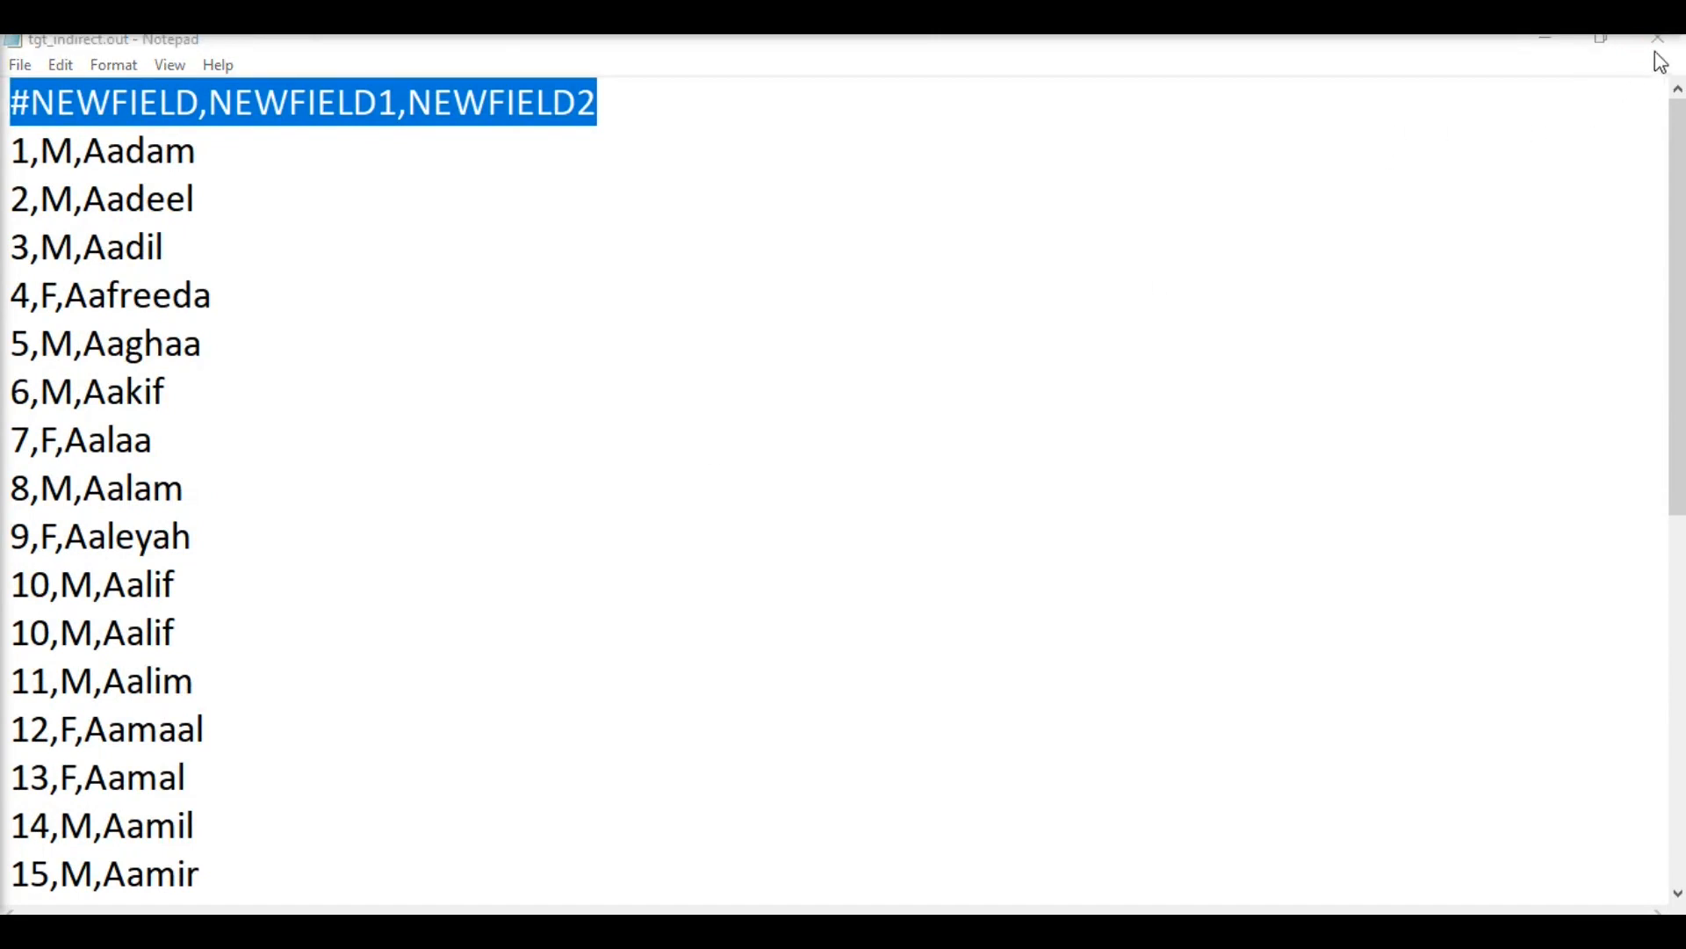
pyautogui.click(1660, 41)
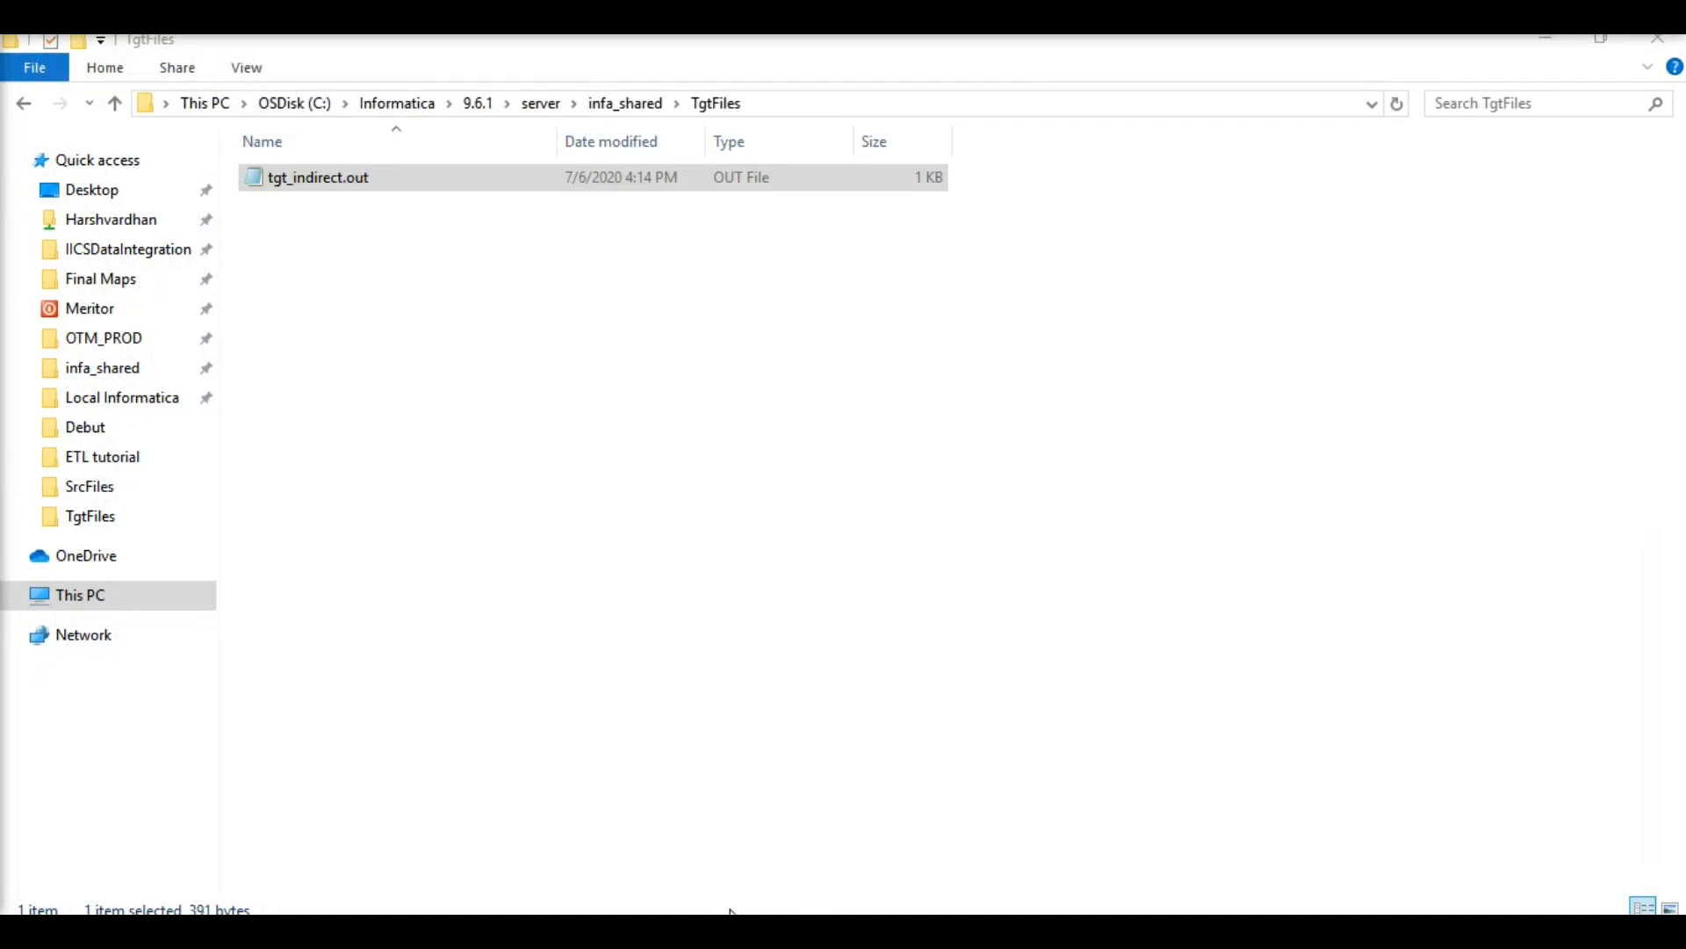
# Select the firstnames source files in the SrcFiles folder for review and open the file list IndirectFile.txt
pyautogui.moveTo(761, 931)
pyautogui.click(531, 874)
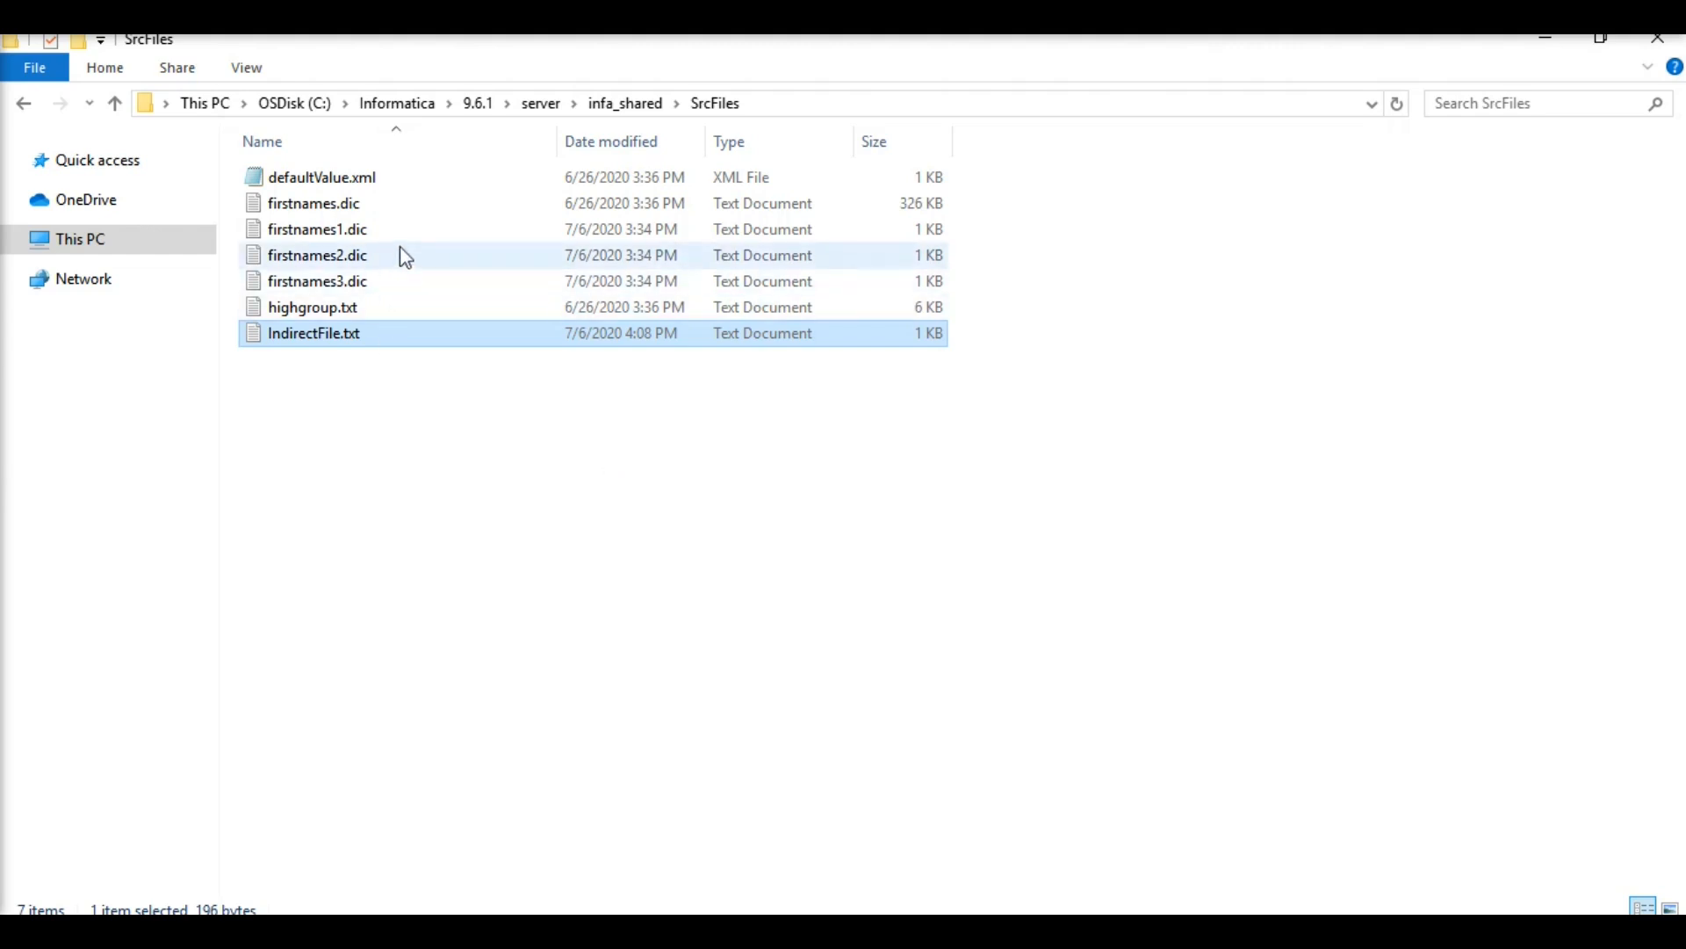
pyautogui.click(394, 207)
pyautogui.keyDown('shift'); pyautogui.click(387, 283); pyautogui.keyUp('shift')
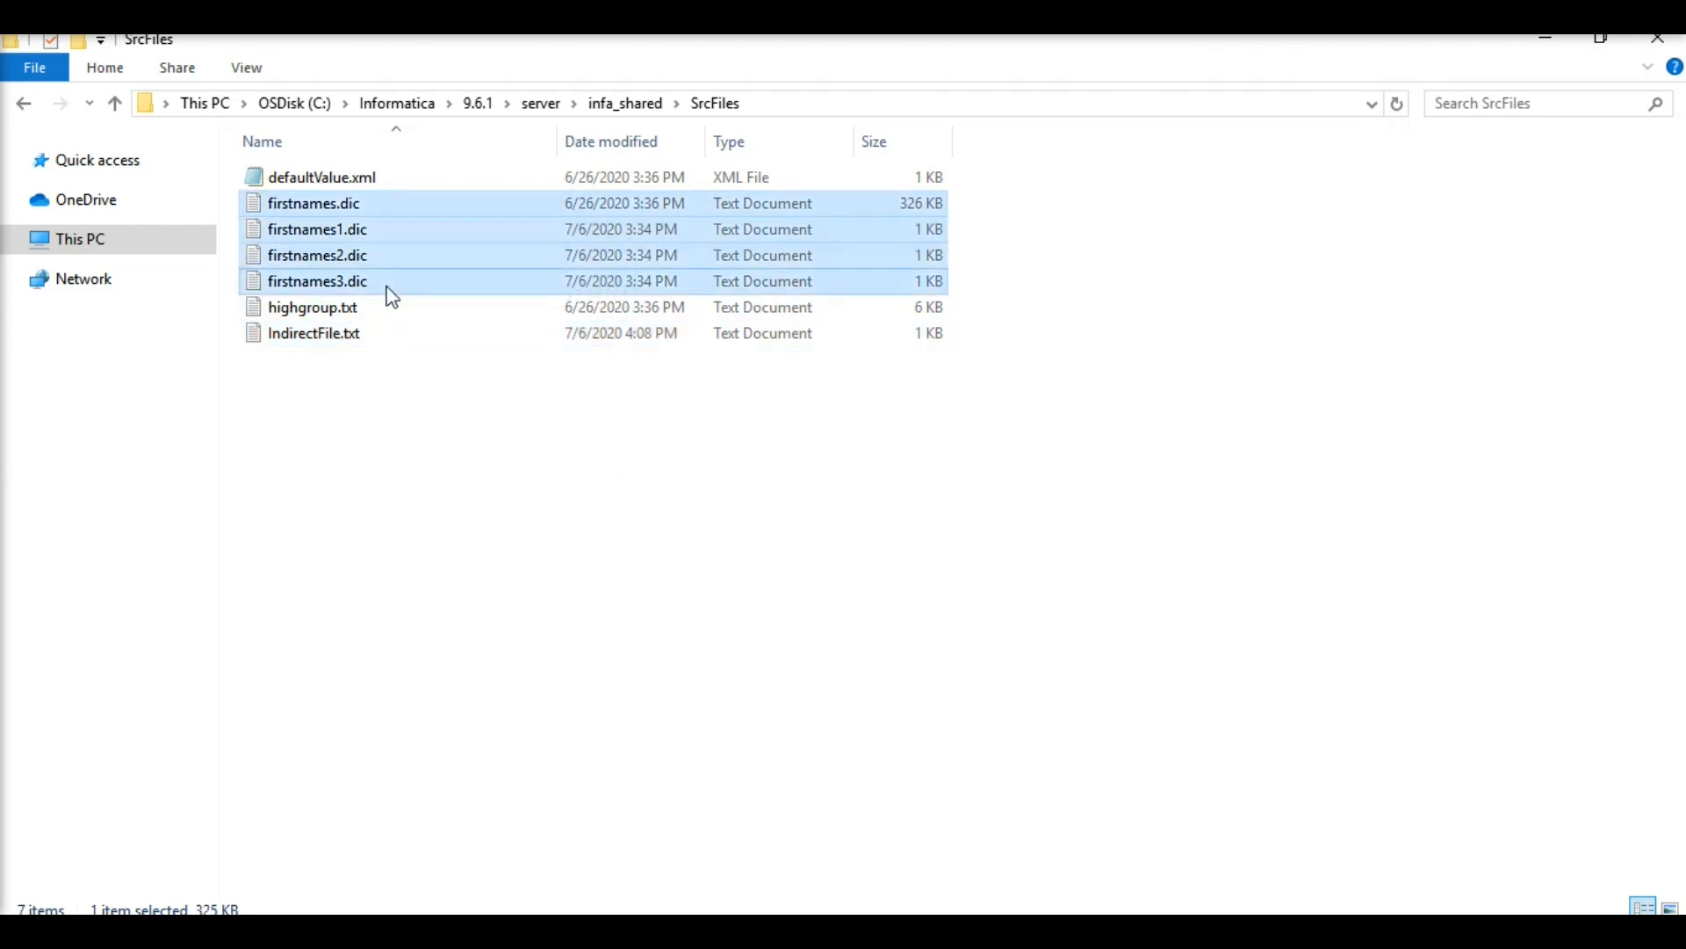
pyautogui.doubleClick(341, 338)
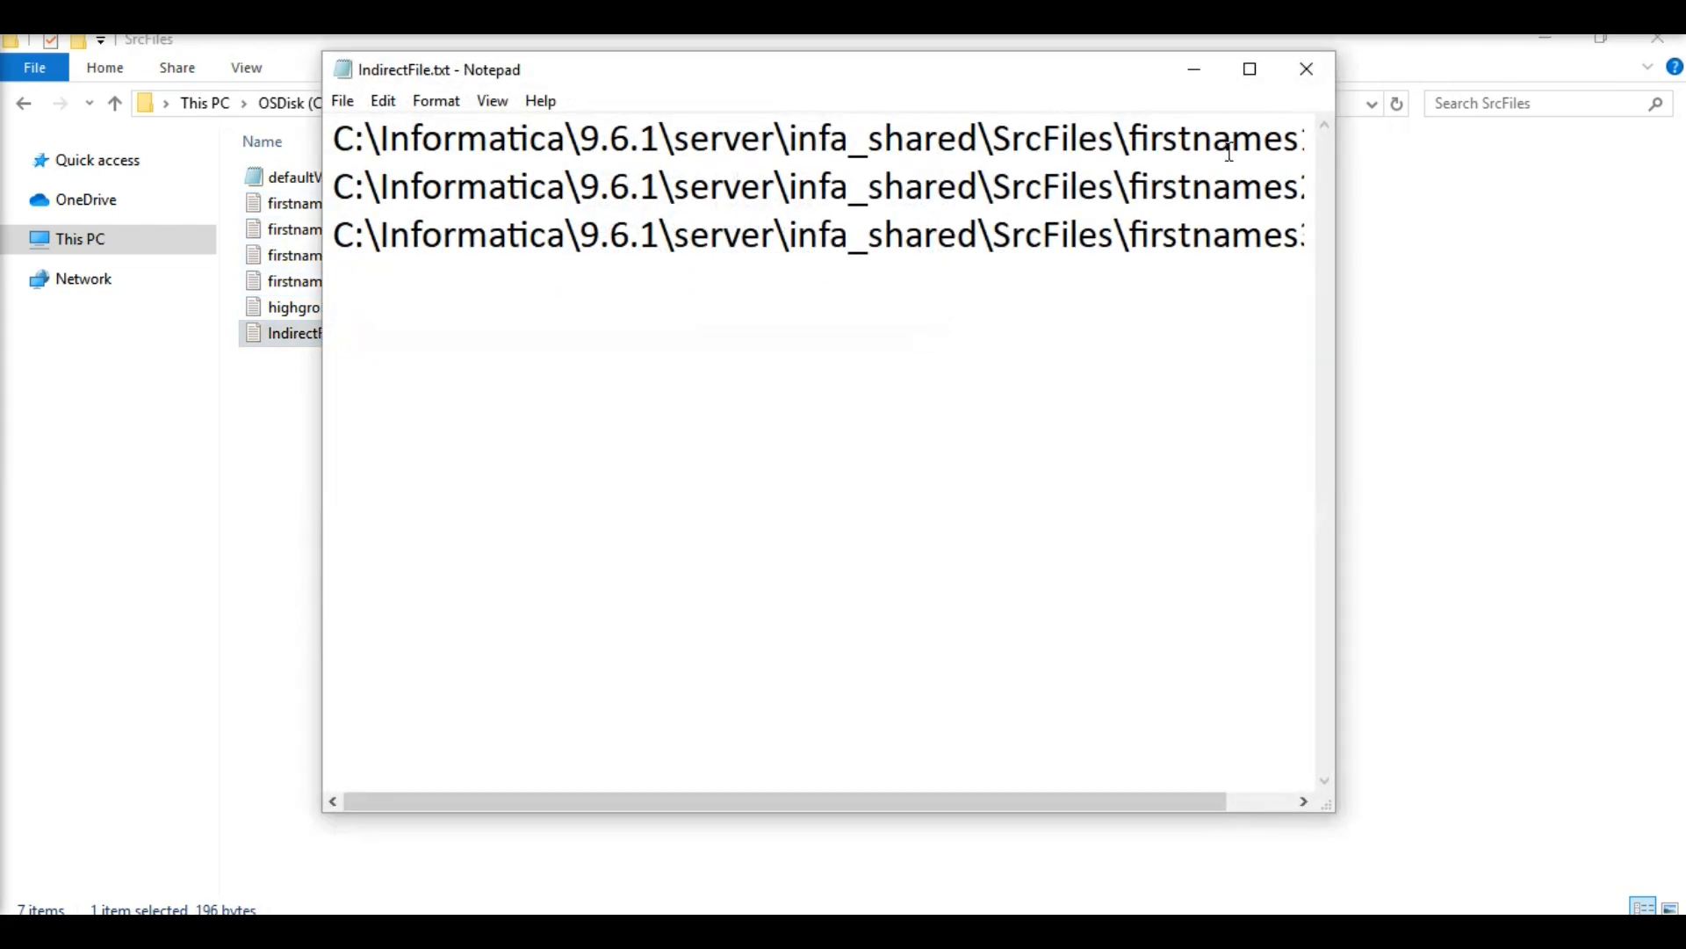